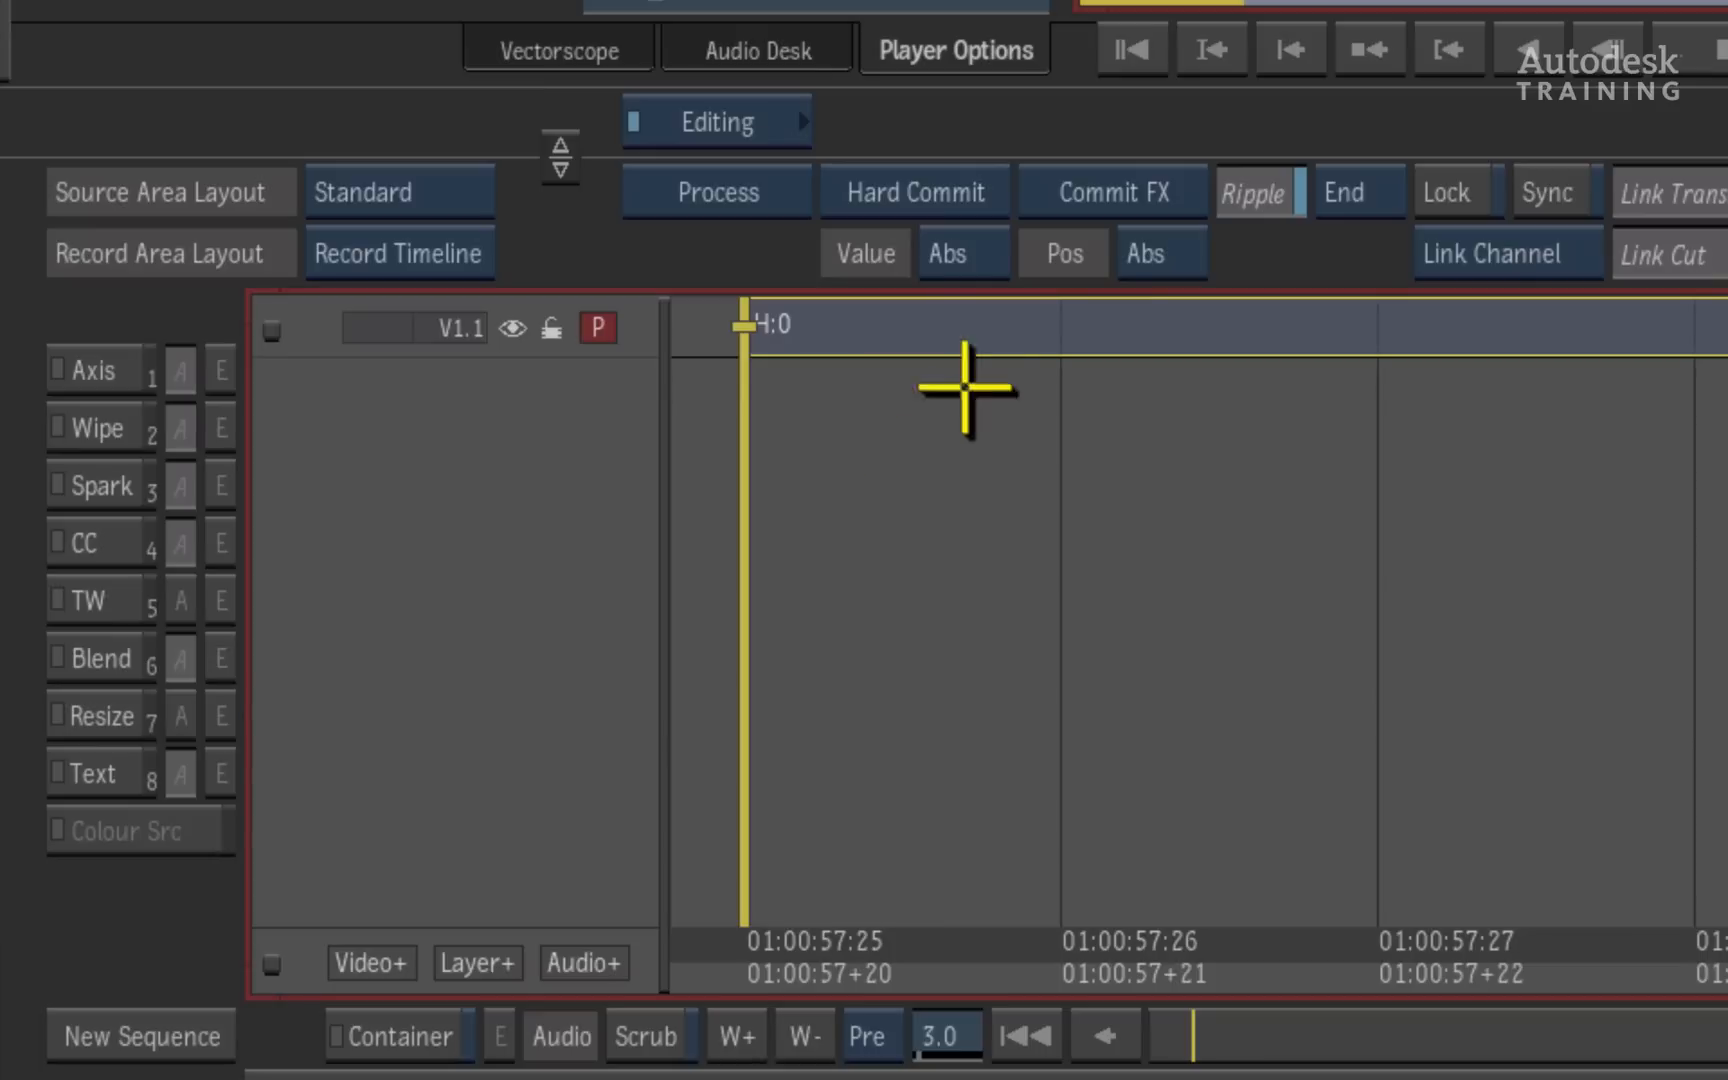
# - Add a CC effect to the timeline segment and open its editor in Colour Warper (CW) mode
pyautogui.click(978, 333)
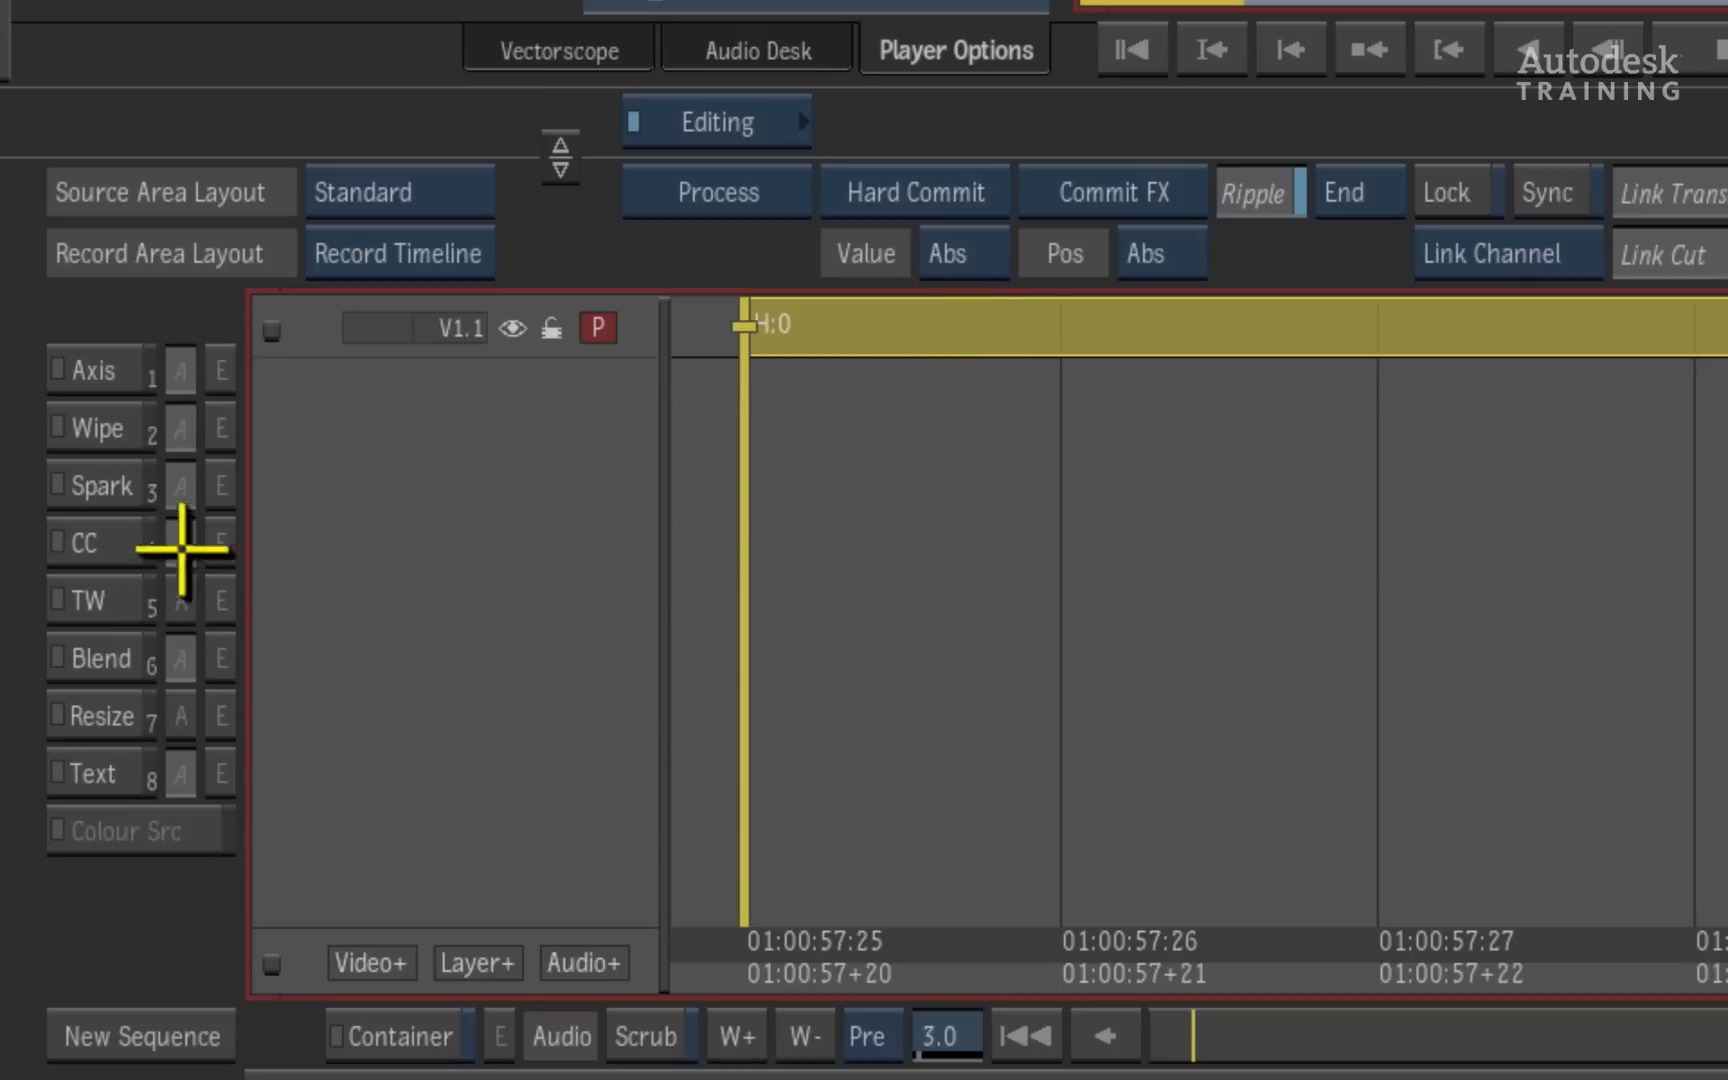
pyautogui.click(96, 541)
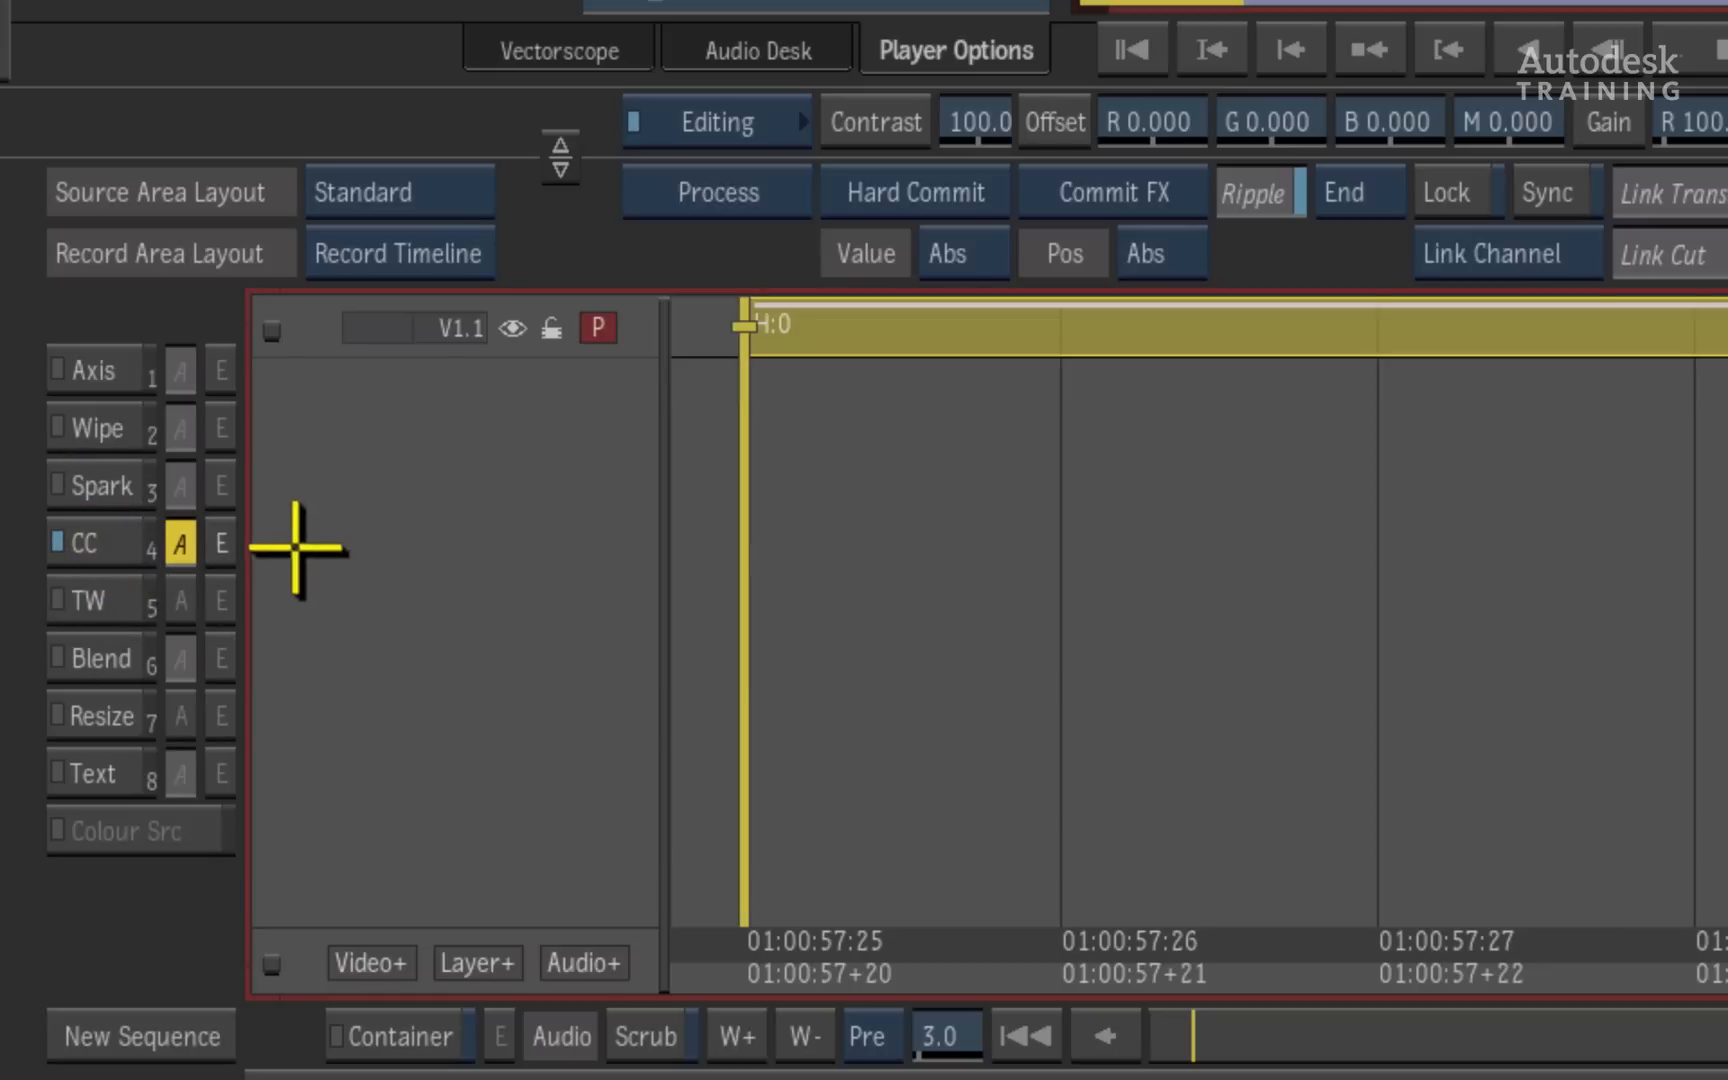
pyautogui.click(227, 549)
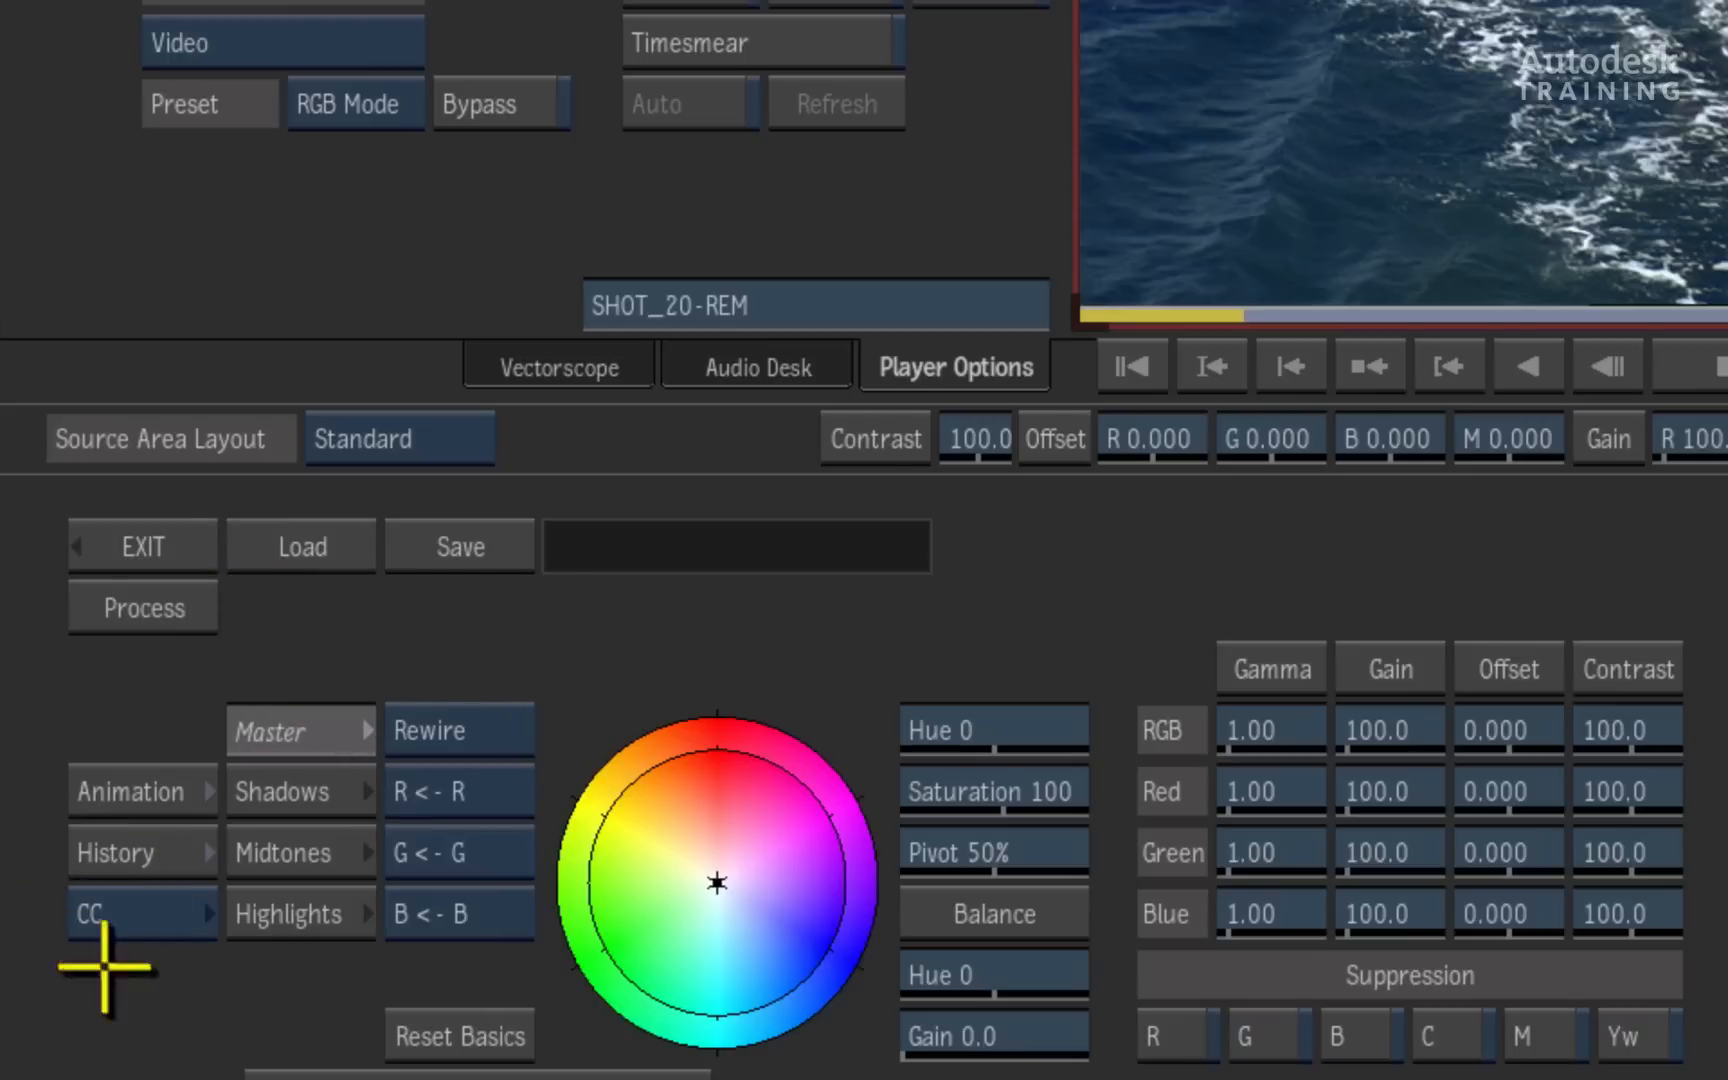
pyautogui.click(155, 913)
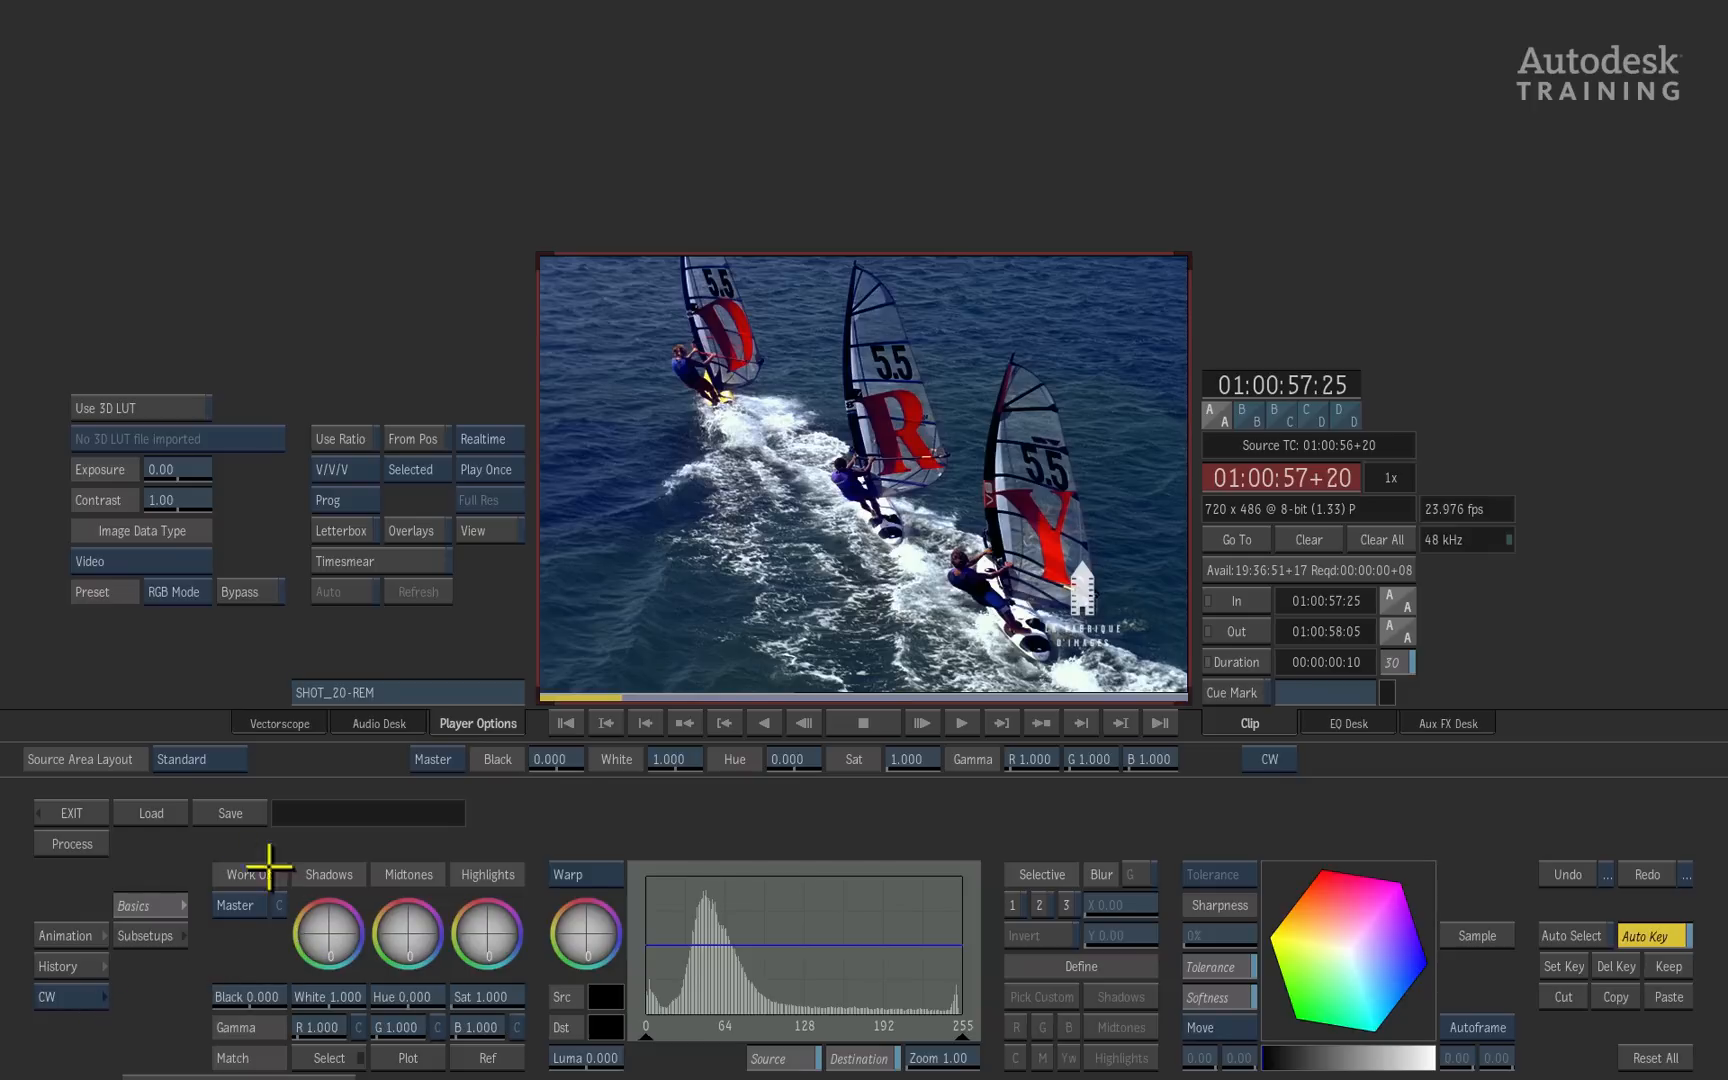
# - Change the Colour Warper's working level from Master to Sel 1
pyautogui.moveTo(423, 940); pyautogui.dragTo(185, 1020)
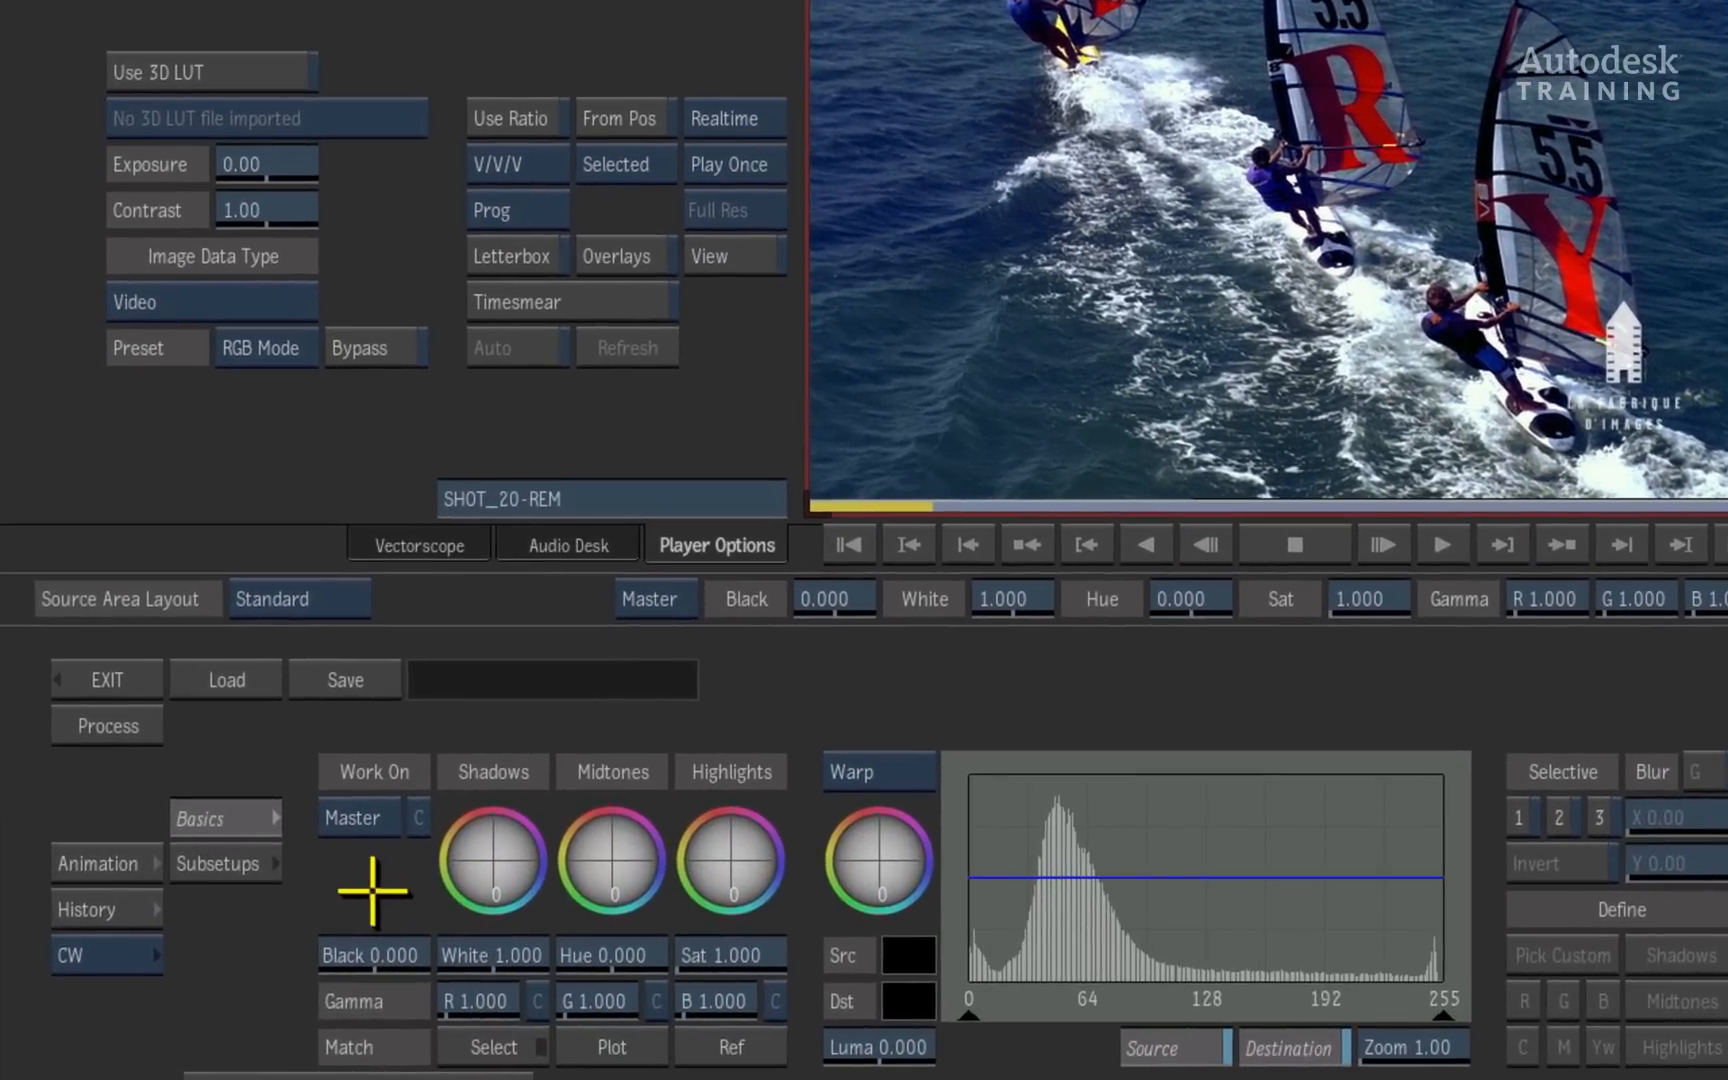
pyautogui.click(370, 817)
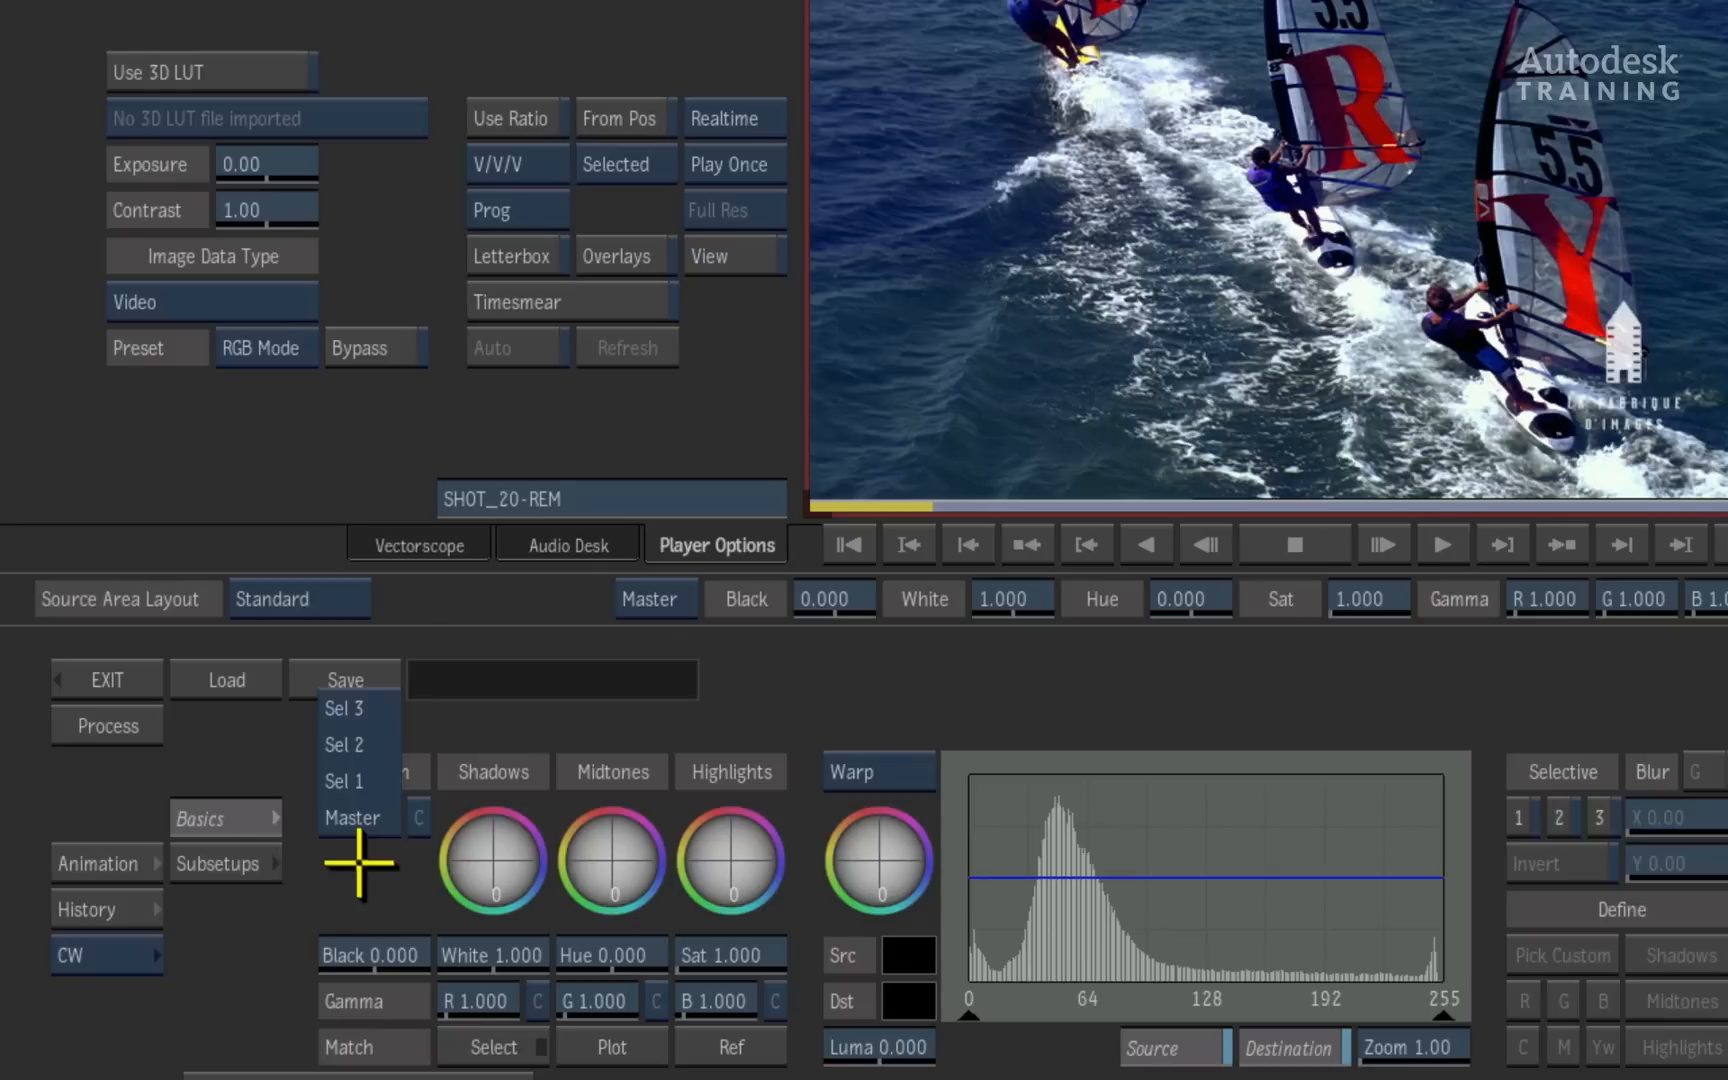
pyautogui.click(357, 781)
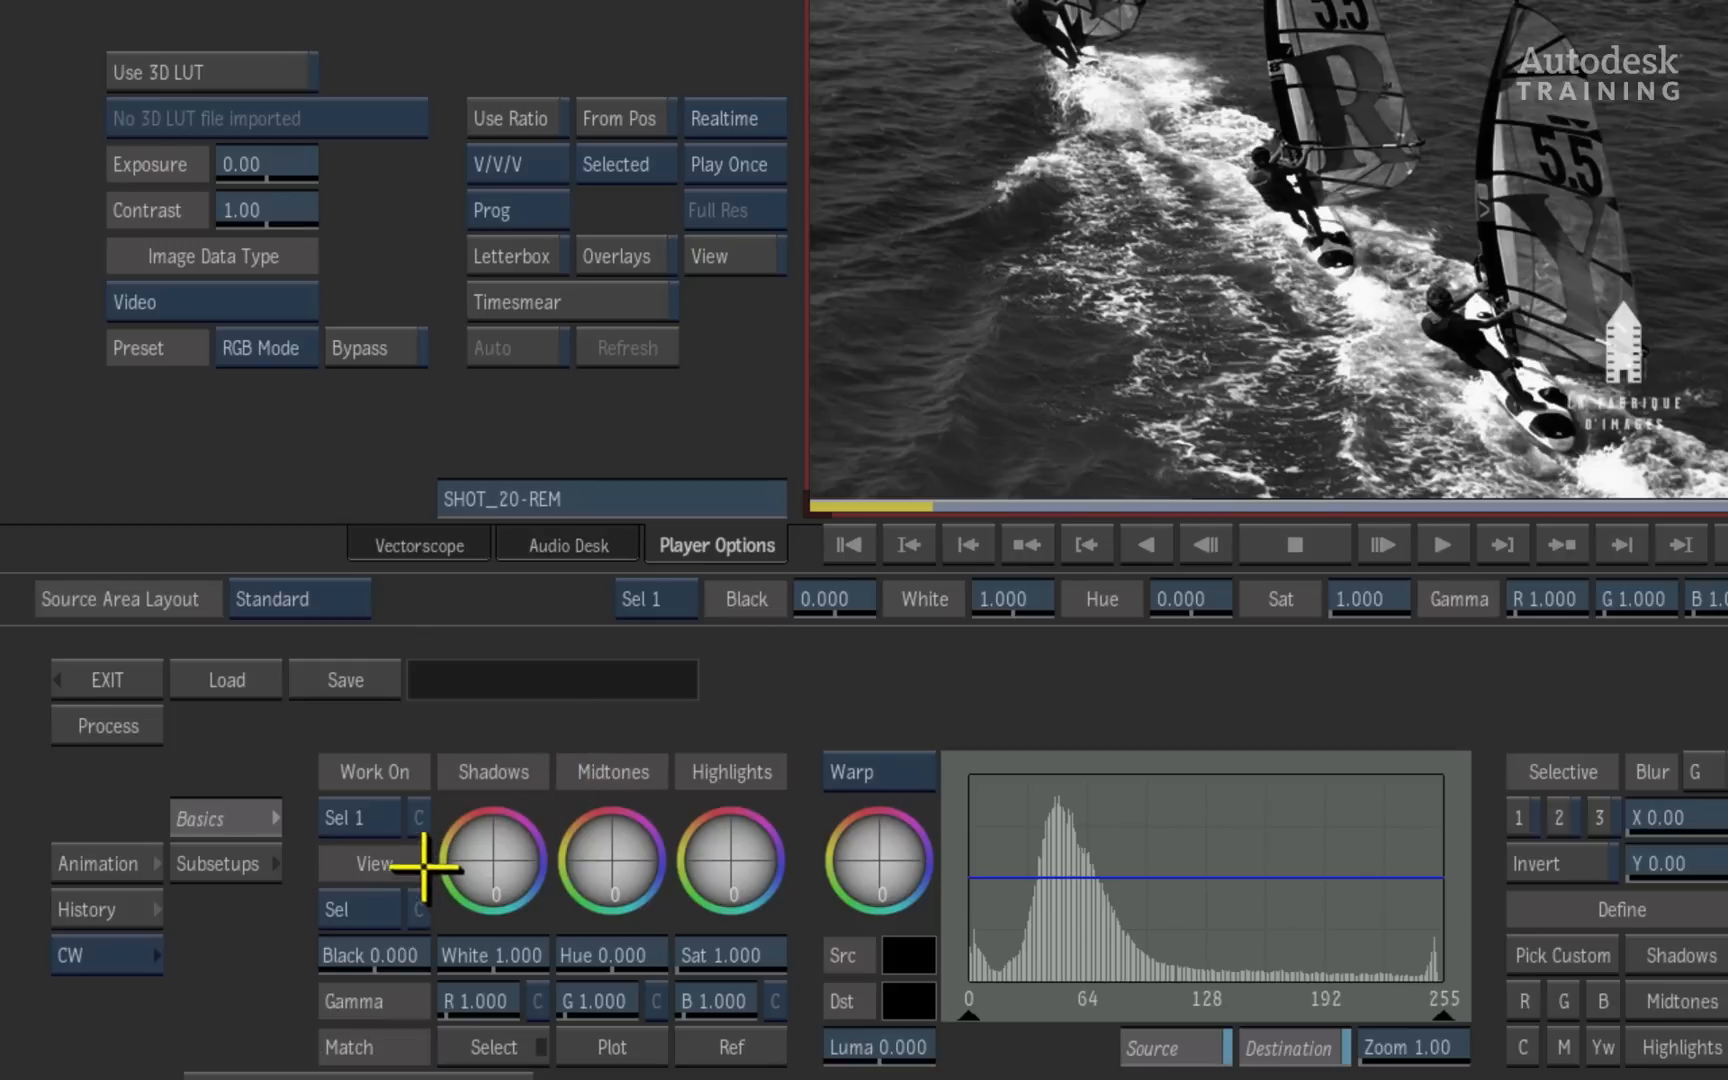
# - Compare the Matte and Result views of the selective, then return to the Sel view
pyautogui.click(379, 917)
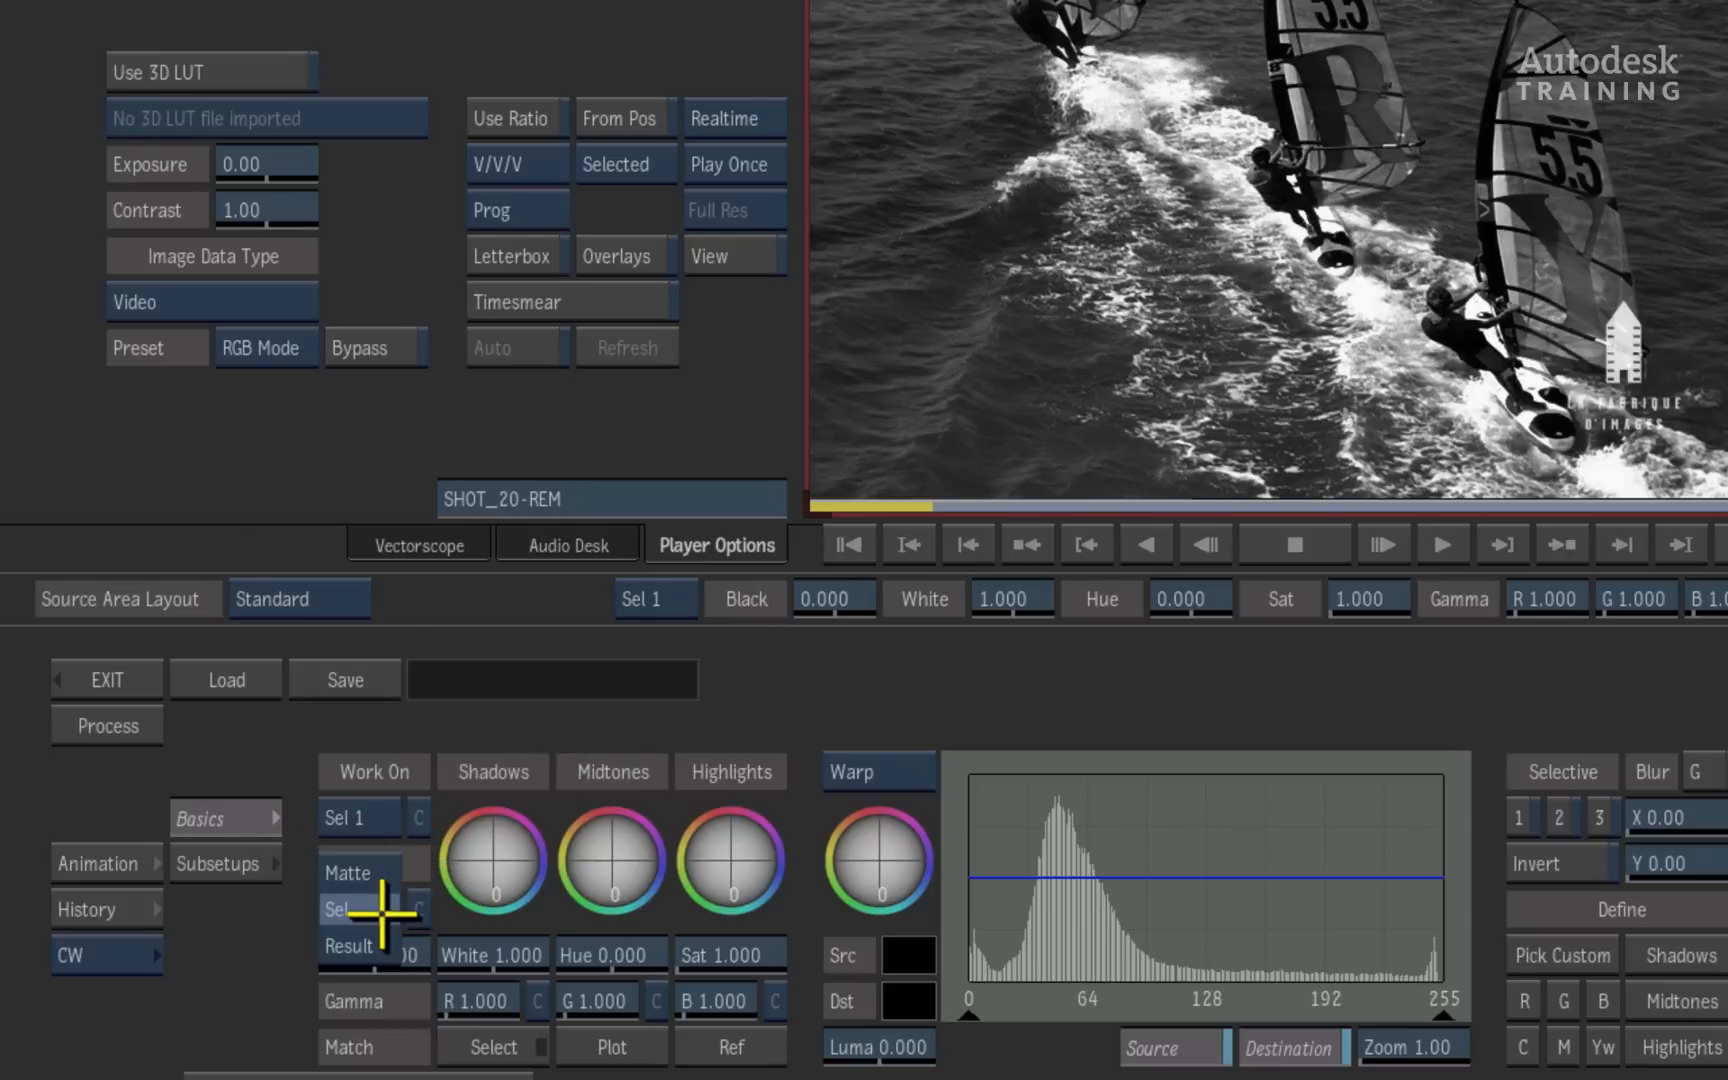
pyautogui.click(384, 876)
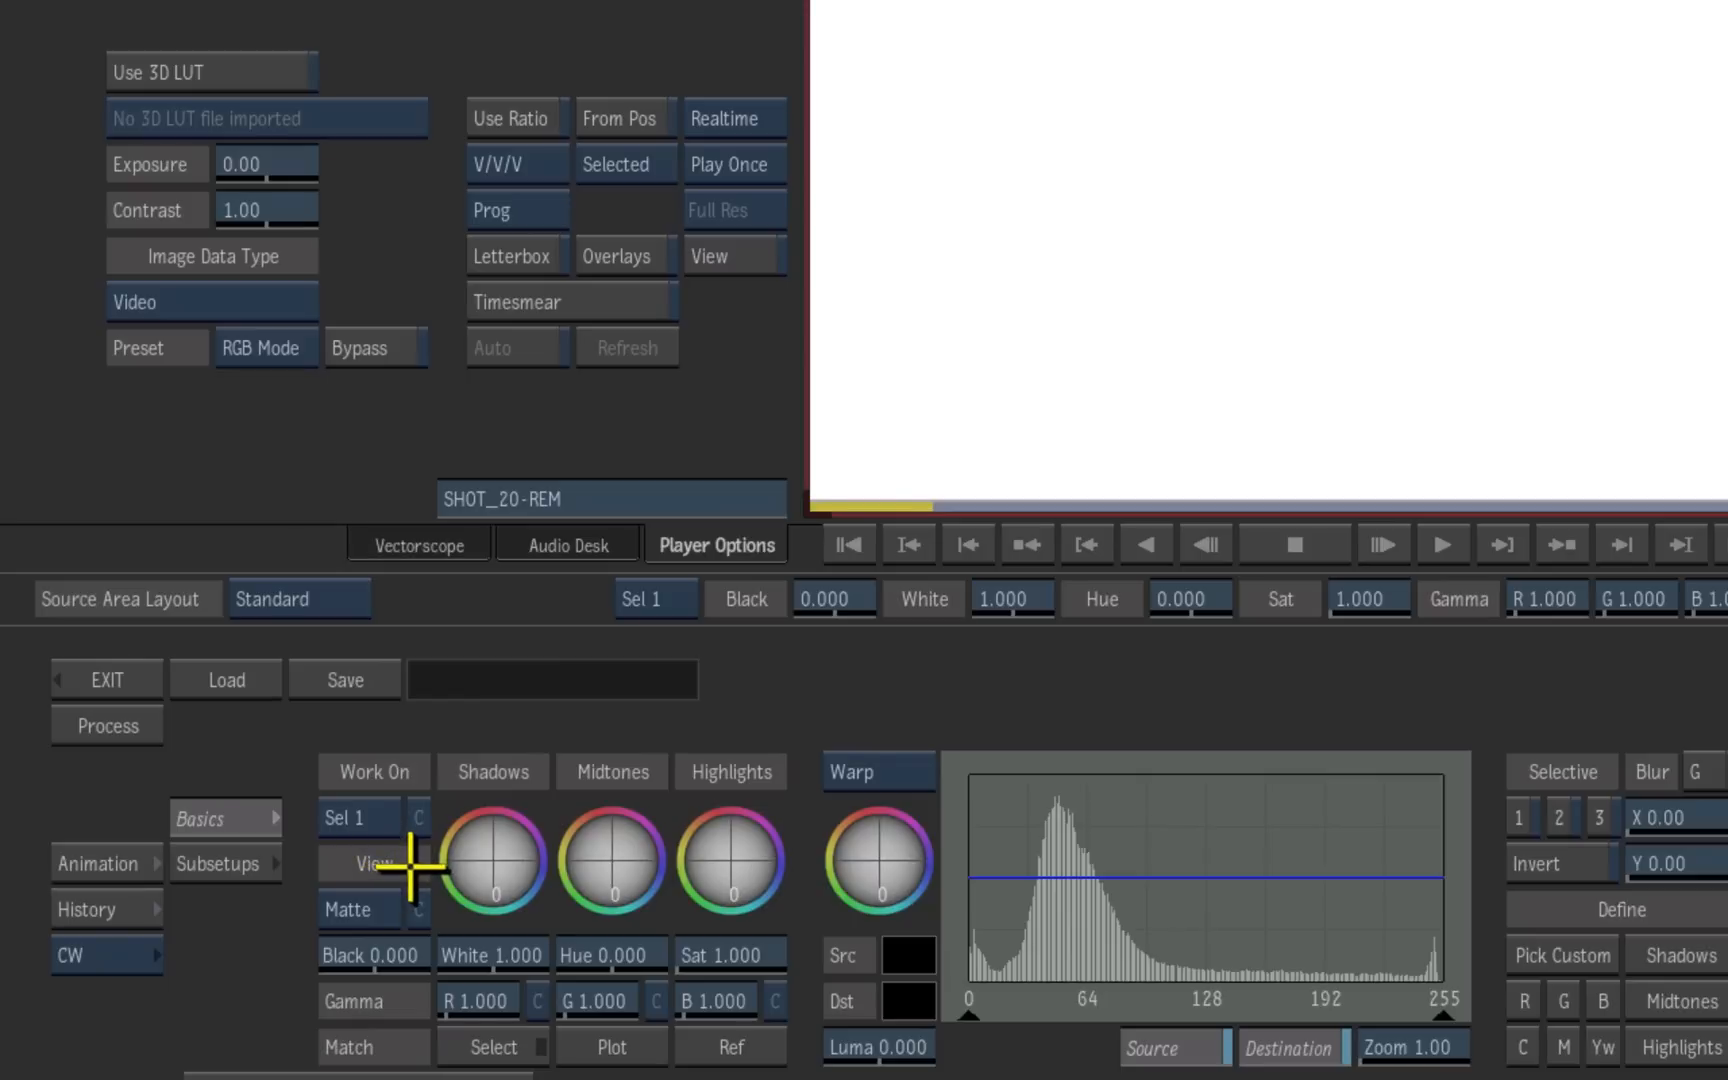
pyautogui.click(372, 908)
pyautogui.click(350, 993)
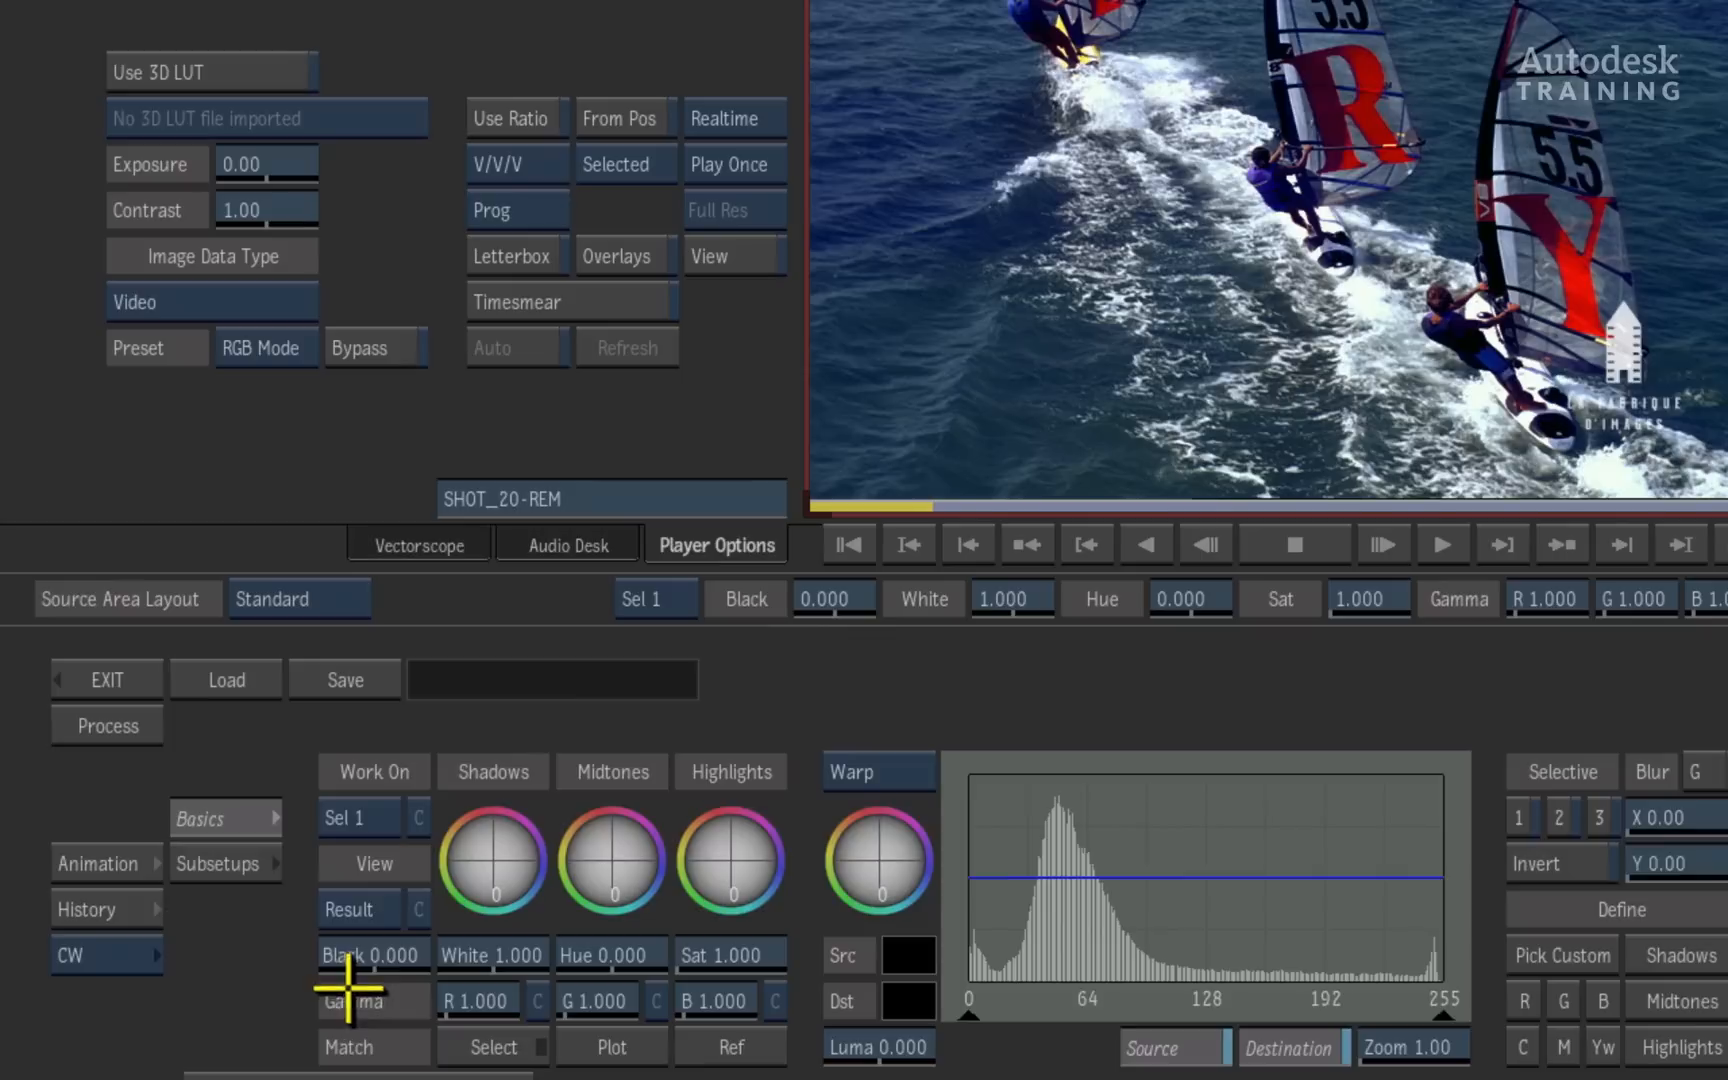
pyautogui.click(394, 908)
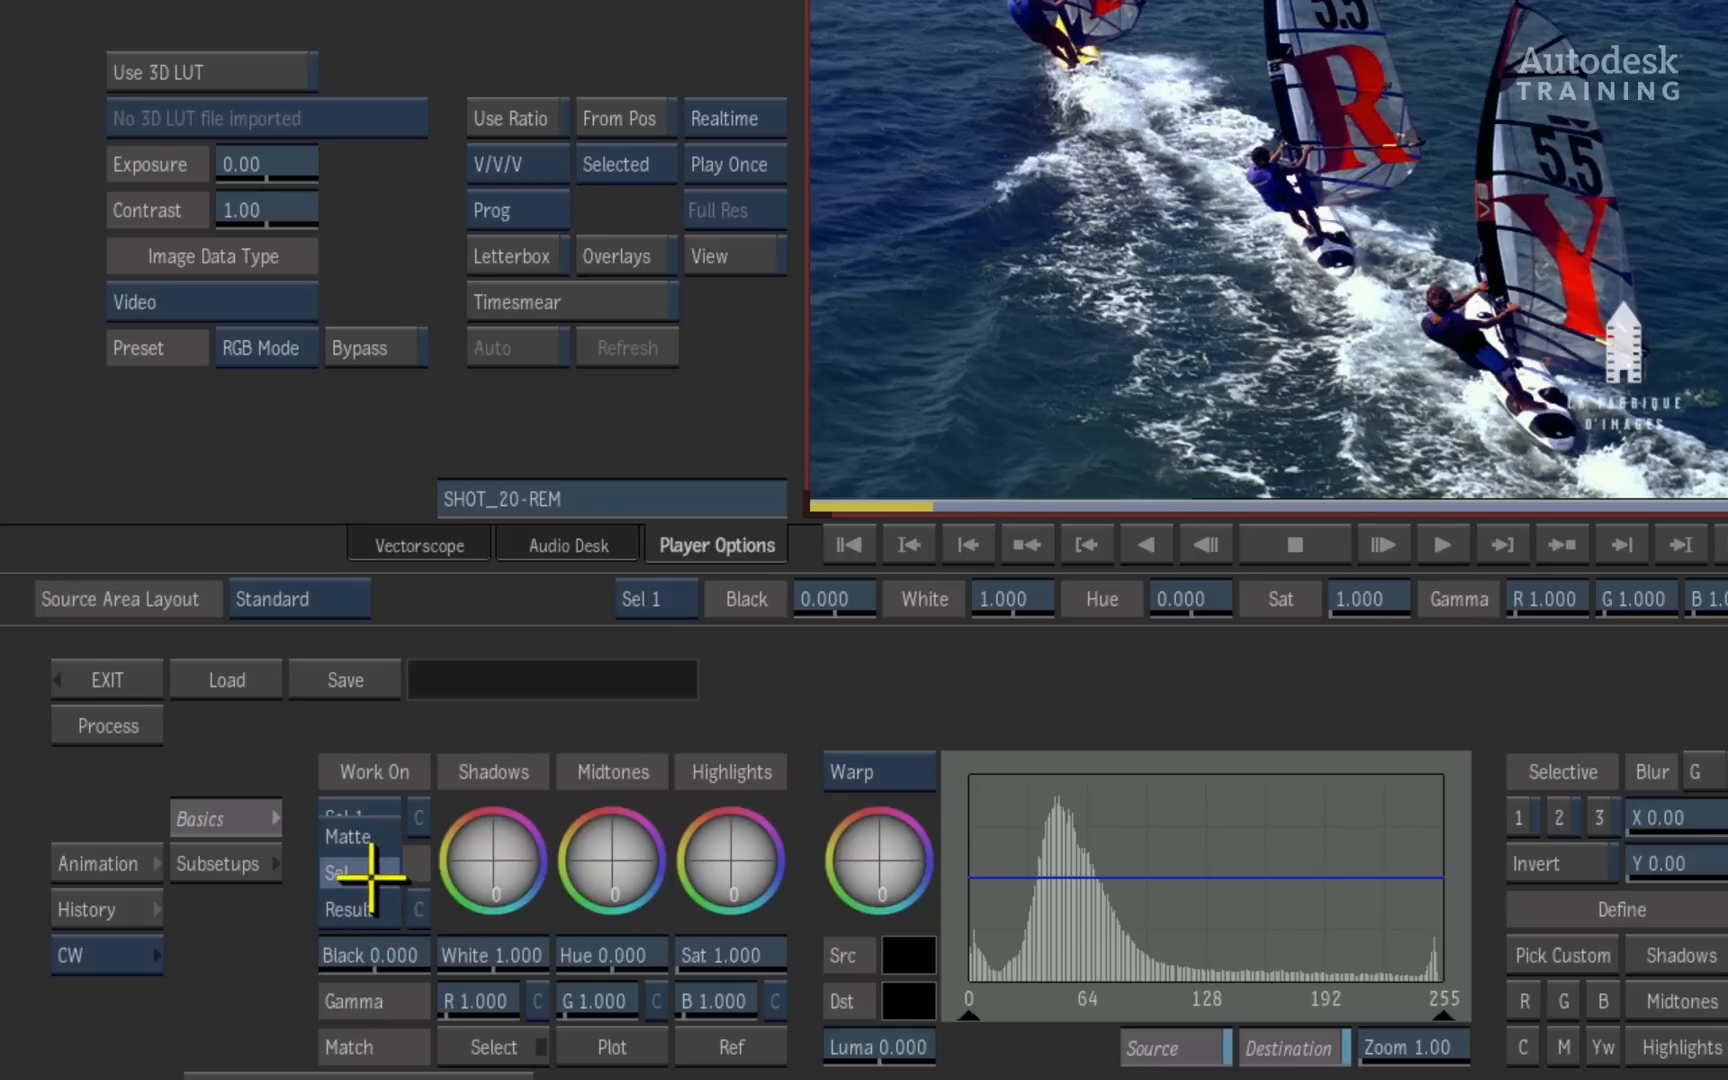
pyautogui.click(371, 874)
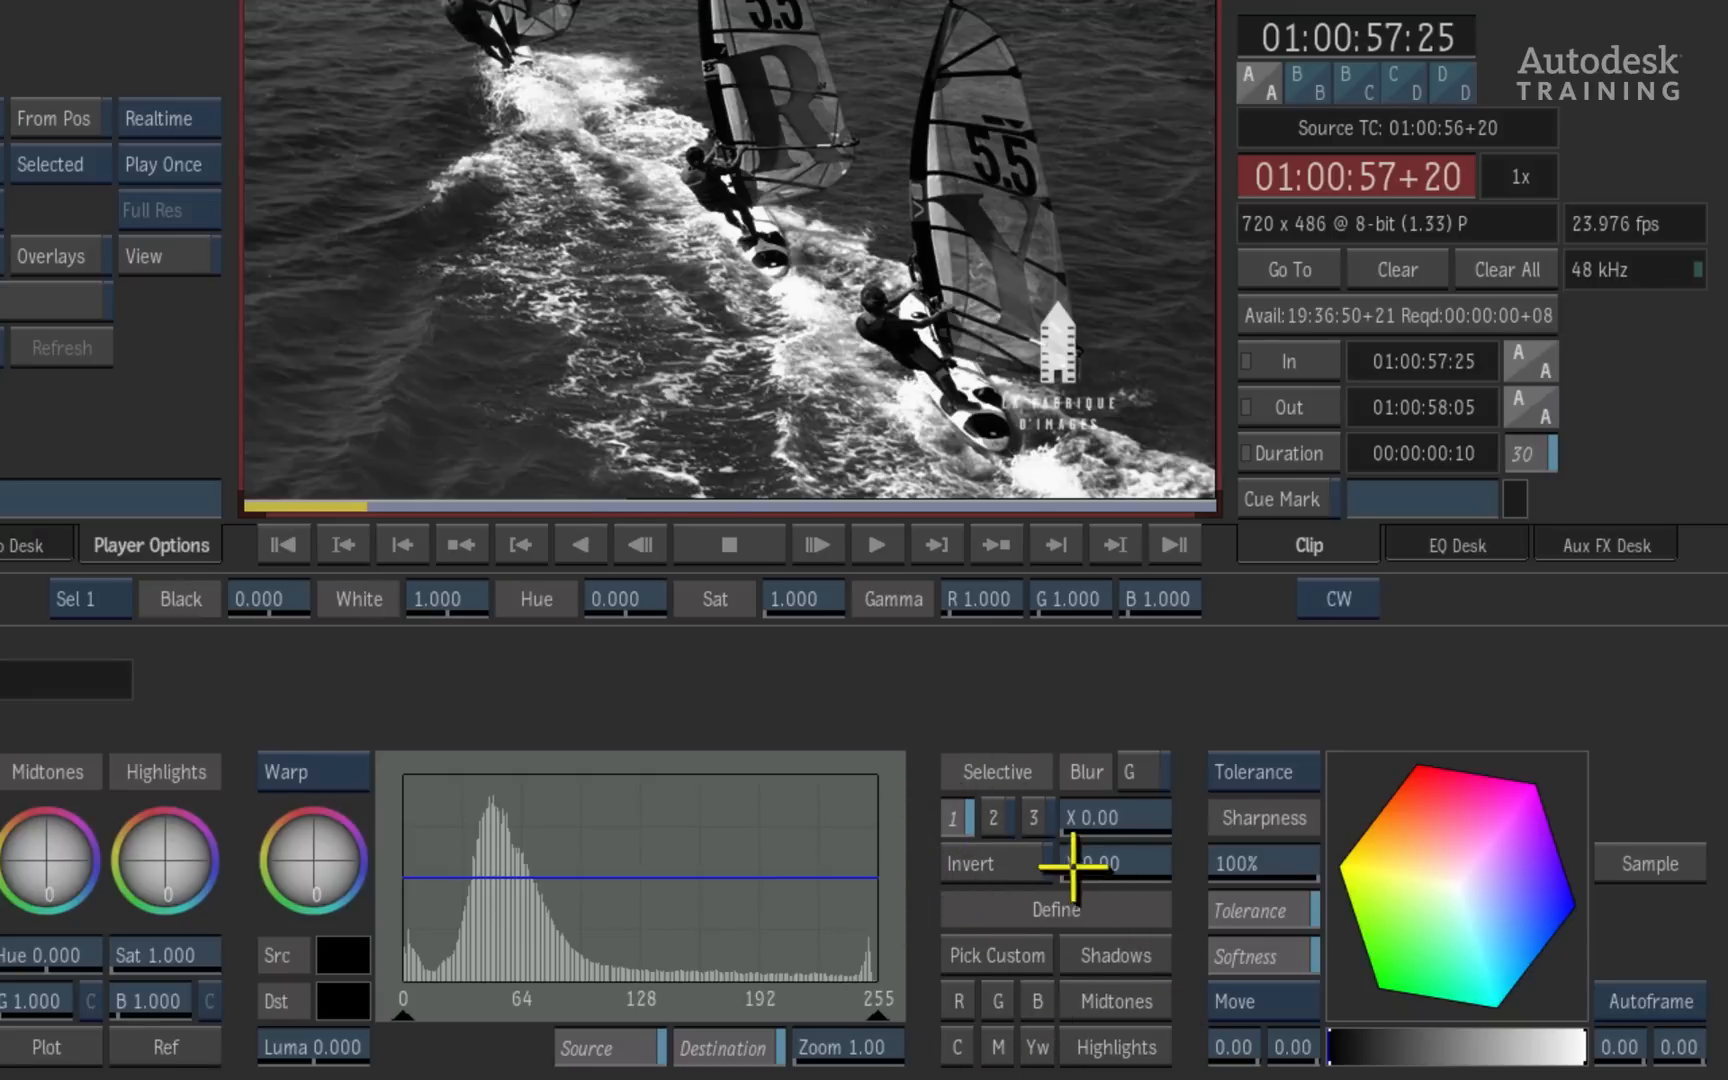
# - Sample the red of the letter Y on the nearest sail with Pick Custom to define the Sel 1 colour range
pyautogui.click(984, 957)
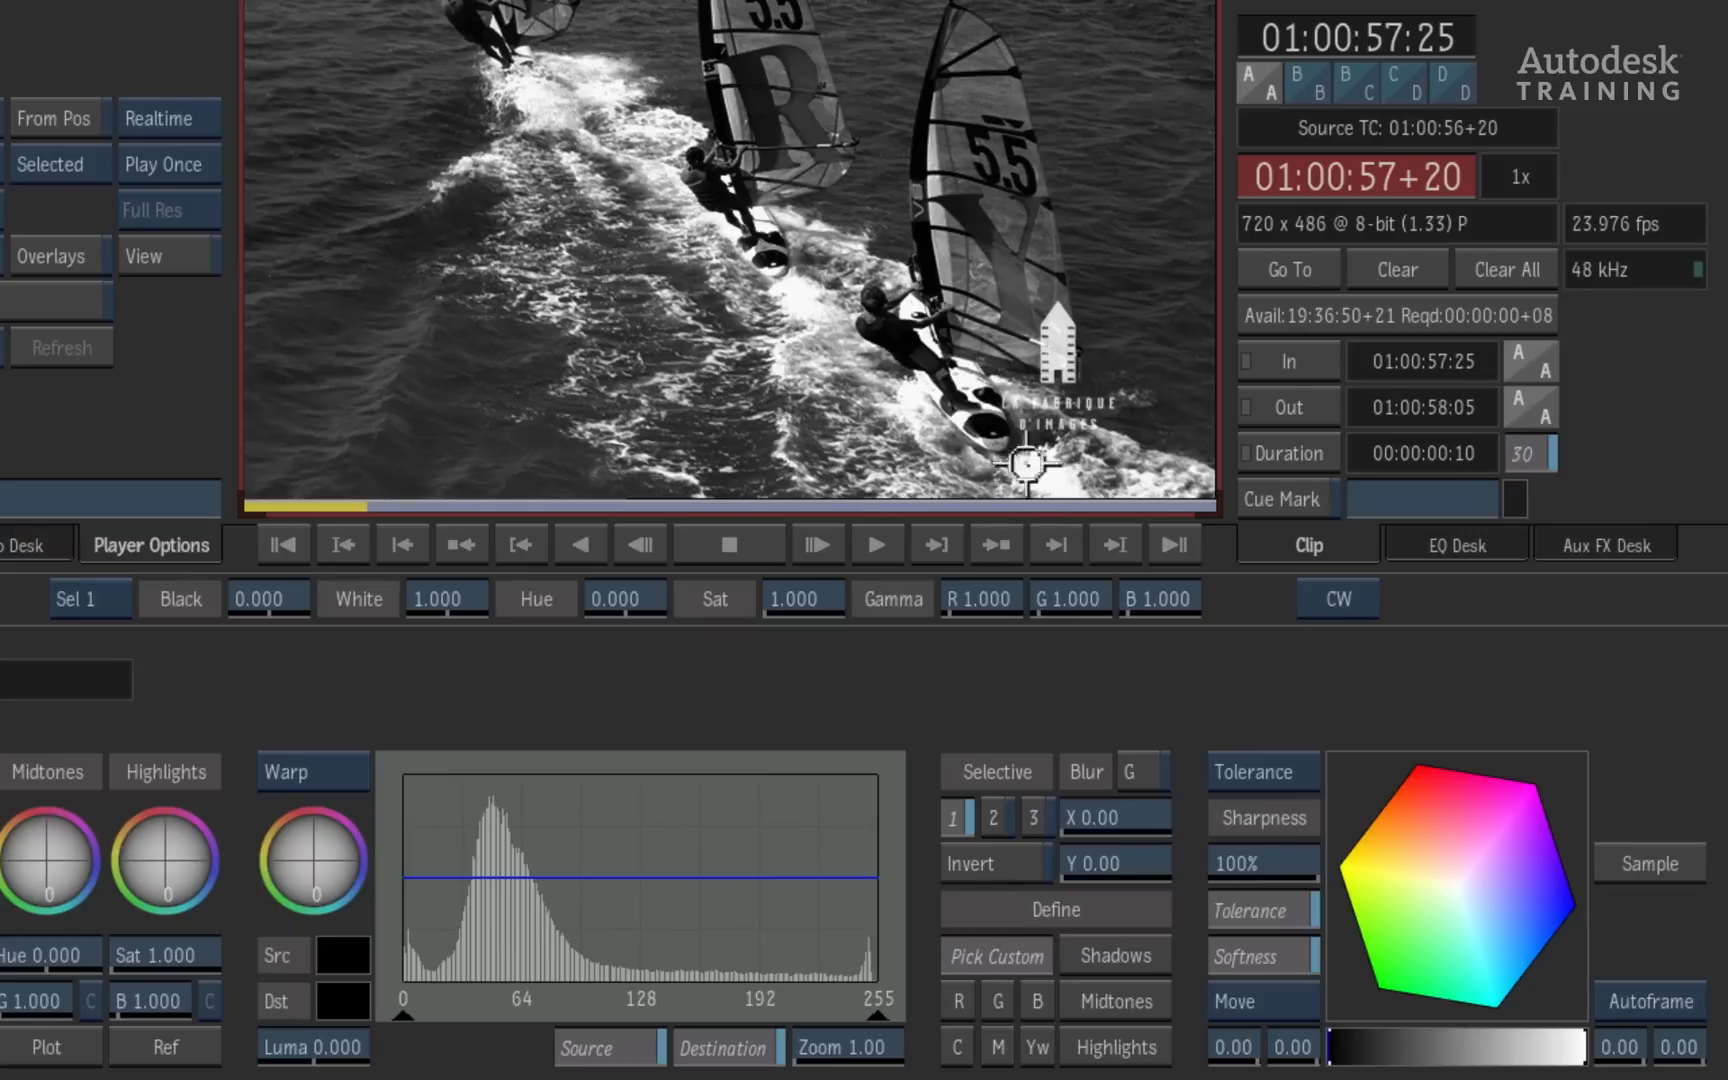
pyautogui.click(1009, 287)
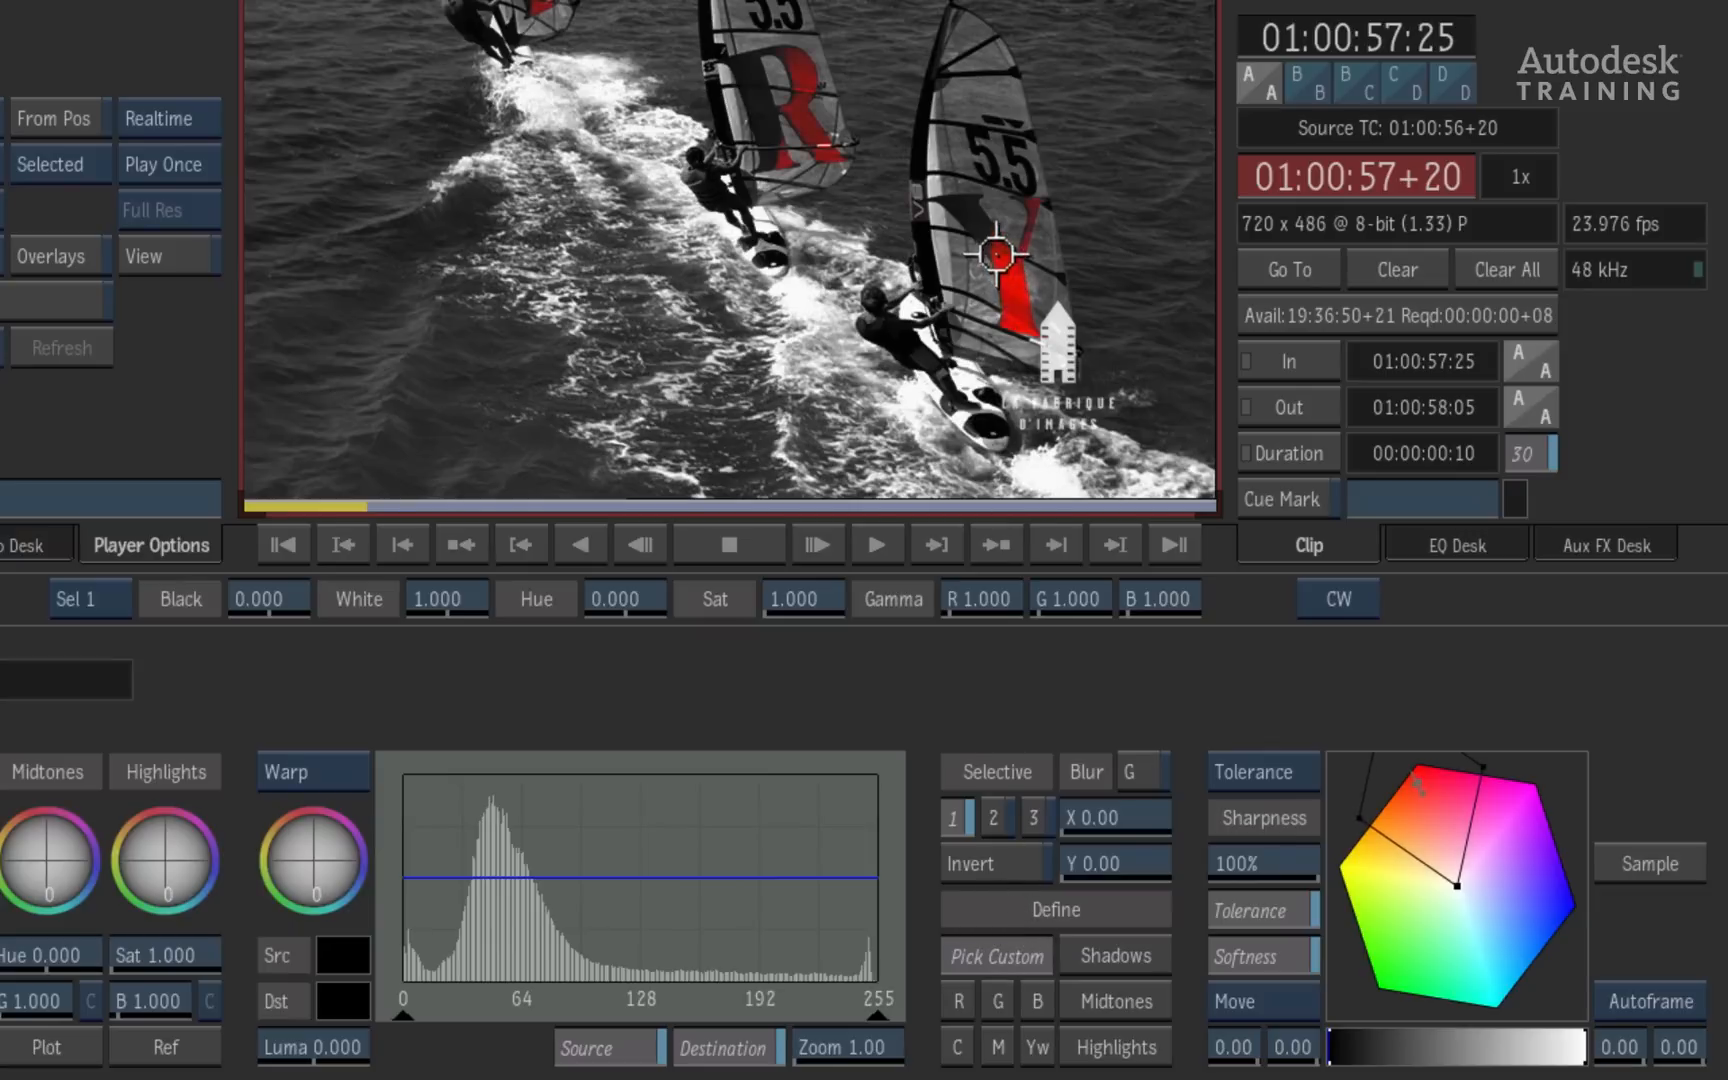
pyautogui.click(1009, 283)
pyautogui.click(1011, 291)
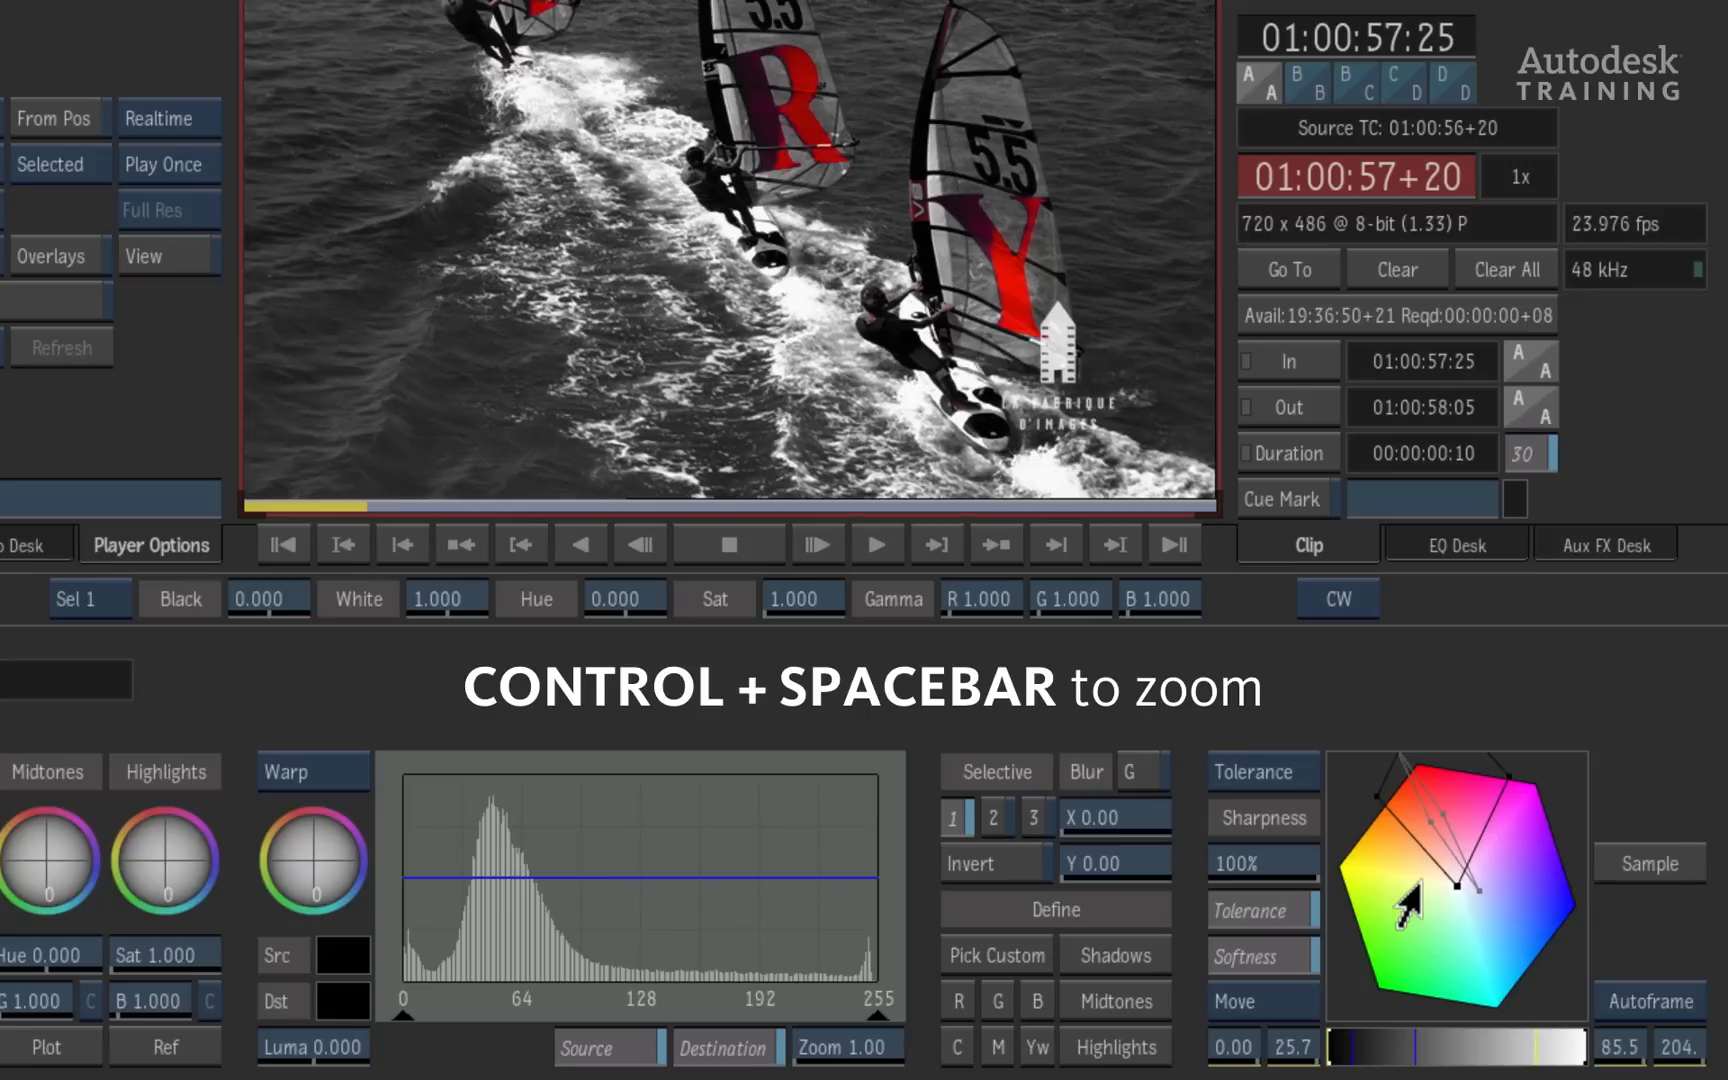
# - Examine the tolerance and softness boundaries of the red selection in an enlarged view of the colour cube
pyautogui.hotkey('ctrl', 'space')
pyautogui.moveTo(1408, 868); pyautogui.dragTo(1455, 880)
pyautogui.hotkey('ctrl', 'space')
pyautogui.press('space')
pyautogui.hotkey('ctrl', 'space')
pyautogui.press('space')
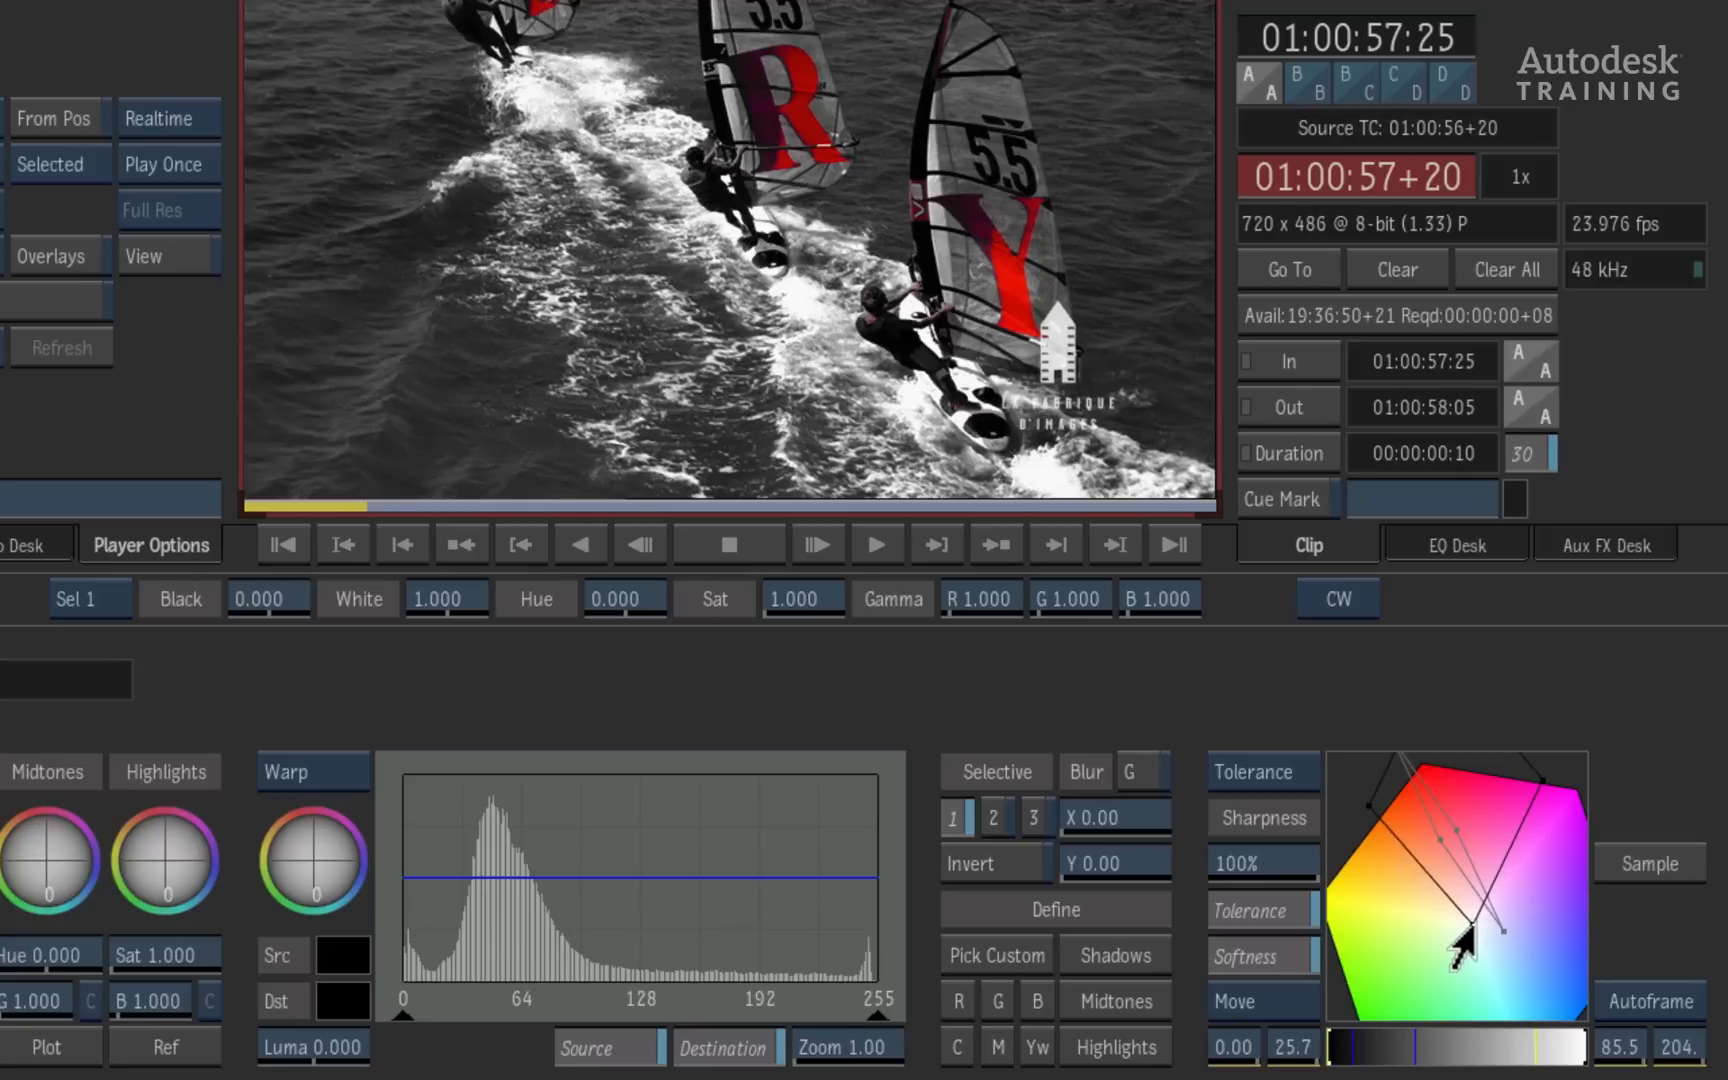
pyautogui.moveTo(1462, 936)
pyautogui.mouseDown()
pyautogui.moveTo(1447, 933)
pyautogui.moveTo(1476, 923)
pyautogui.mouseUp()
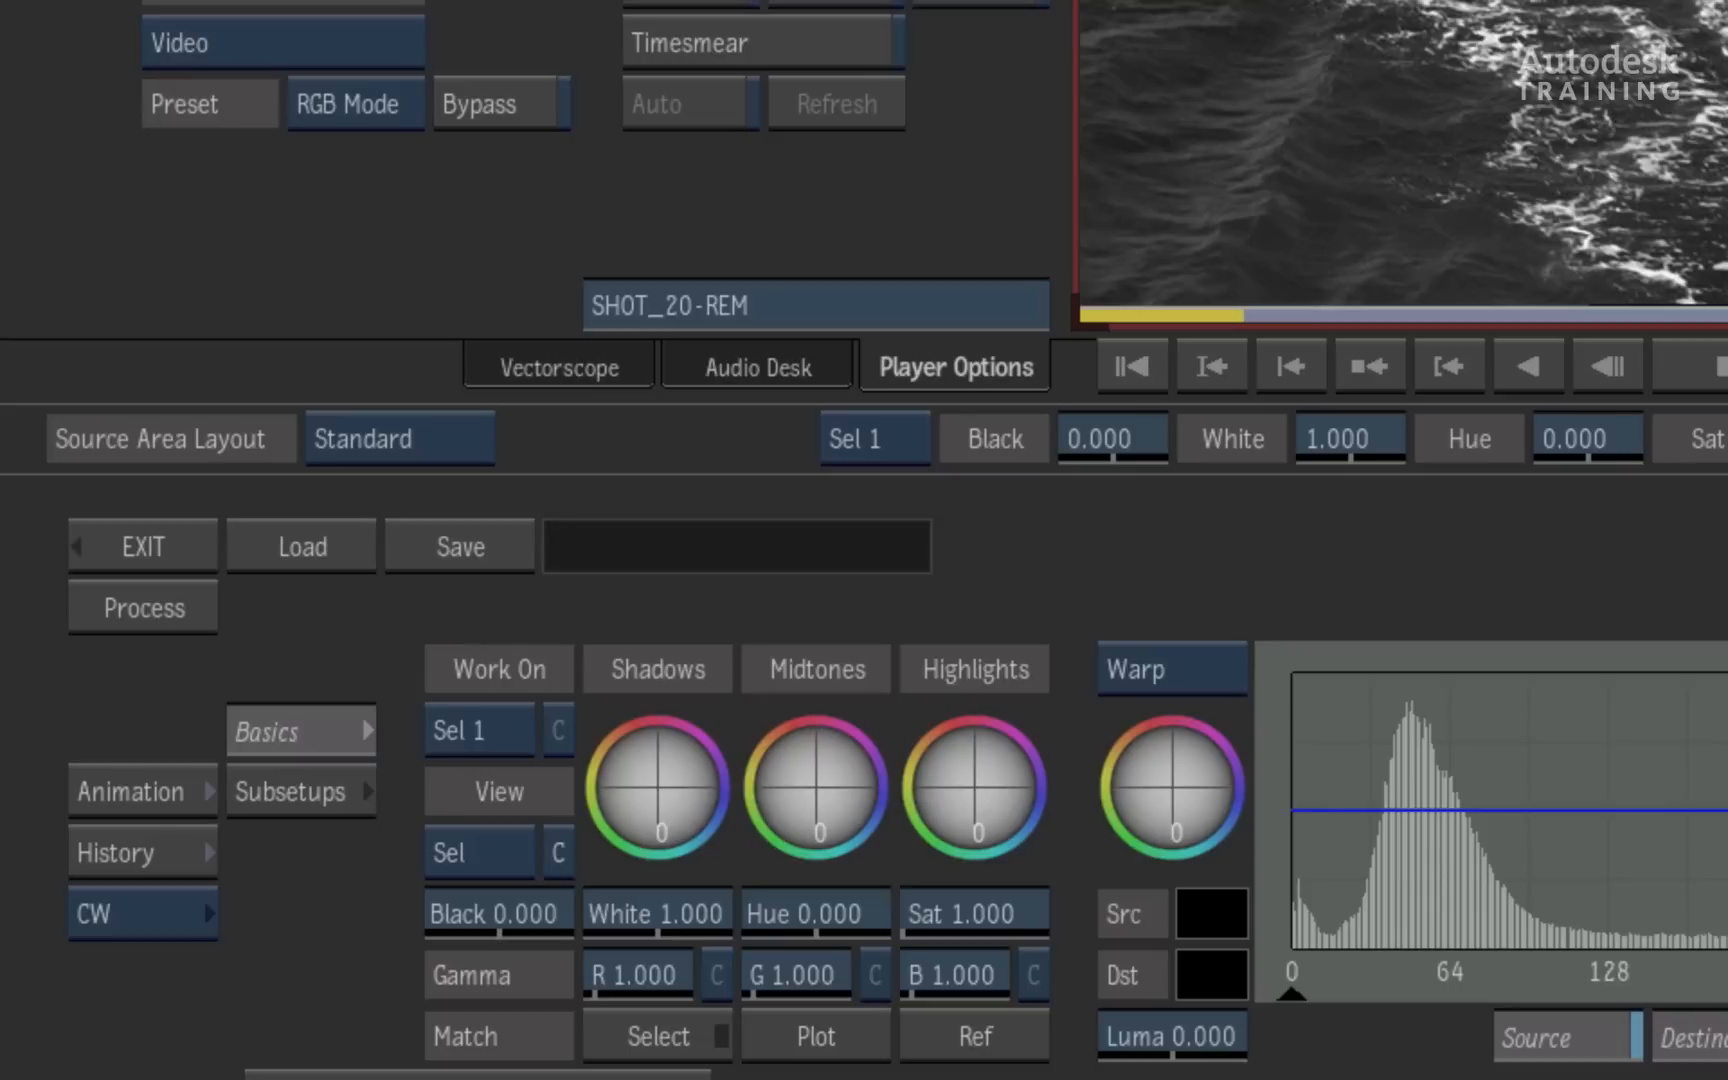
# - Show the Matte view and plot a pixel inside the letter Y to locate its colour in the cube
pyautogui.moveTo(509, 856); pyautogui.dragTo(493, 800)
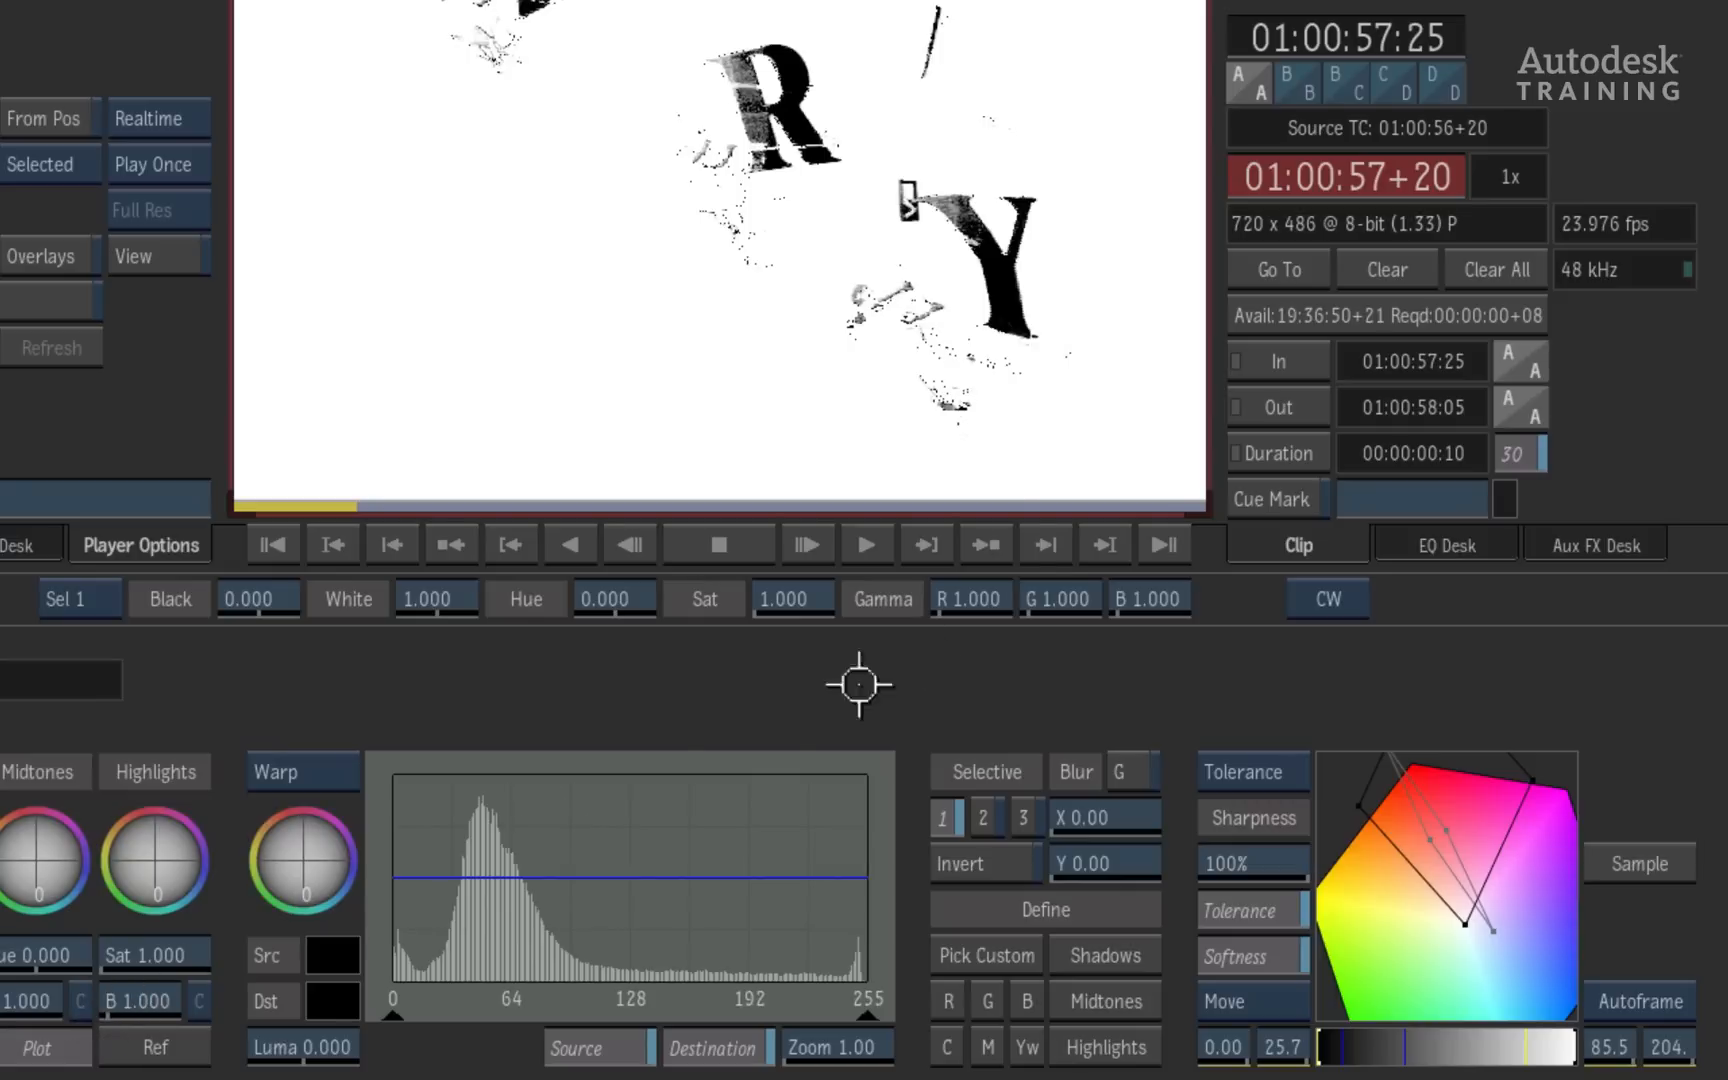
pyautogui.click(983, 255)
pyautogui.moveTo(983, 255); pyautogui.dragTo(975, 235)
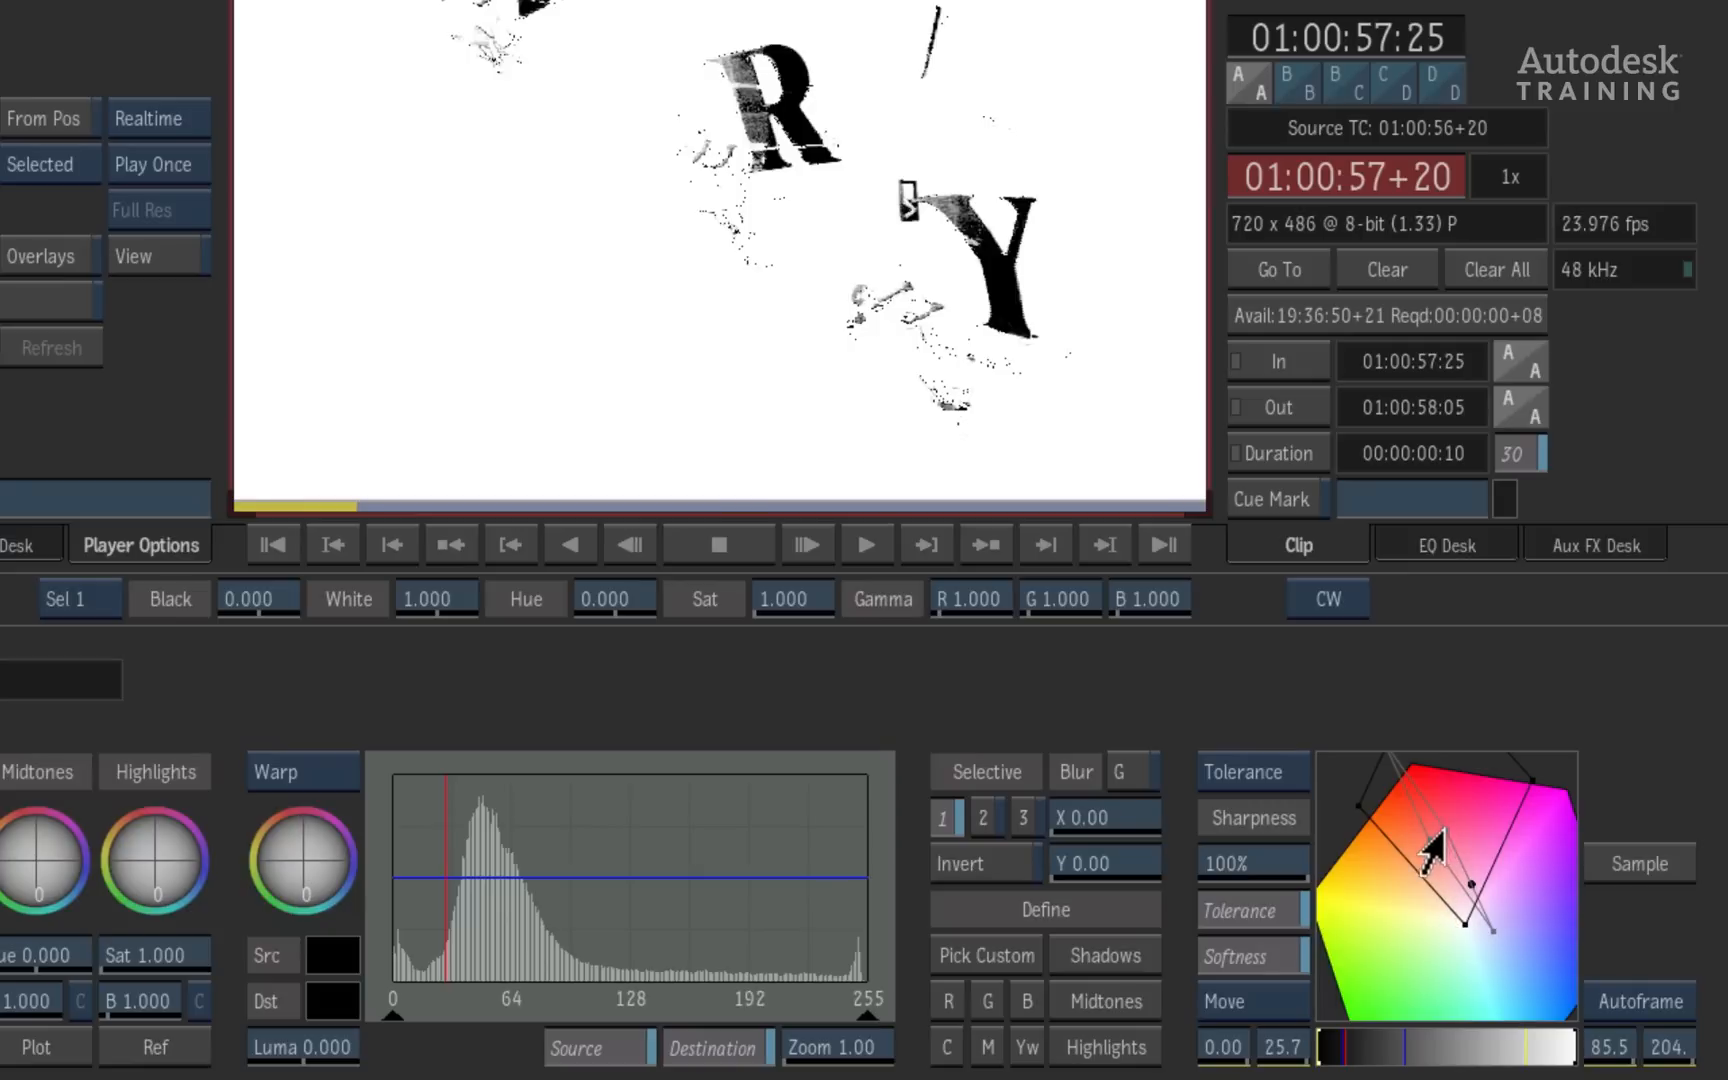
# - Shift the selection's softness boundary slightly in the colour cube and set the lower luminance tolerance to 22.0
pyautogui.moveTo(1443, 830)
pyautogui.mouseDown()
pyautogui.moveTo(1463, 825)
pyautogui.moveTo(1447, 830)
pyautogui.mouseUp()
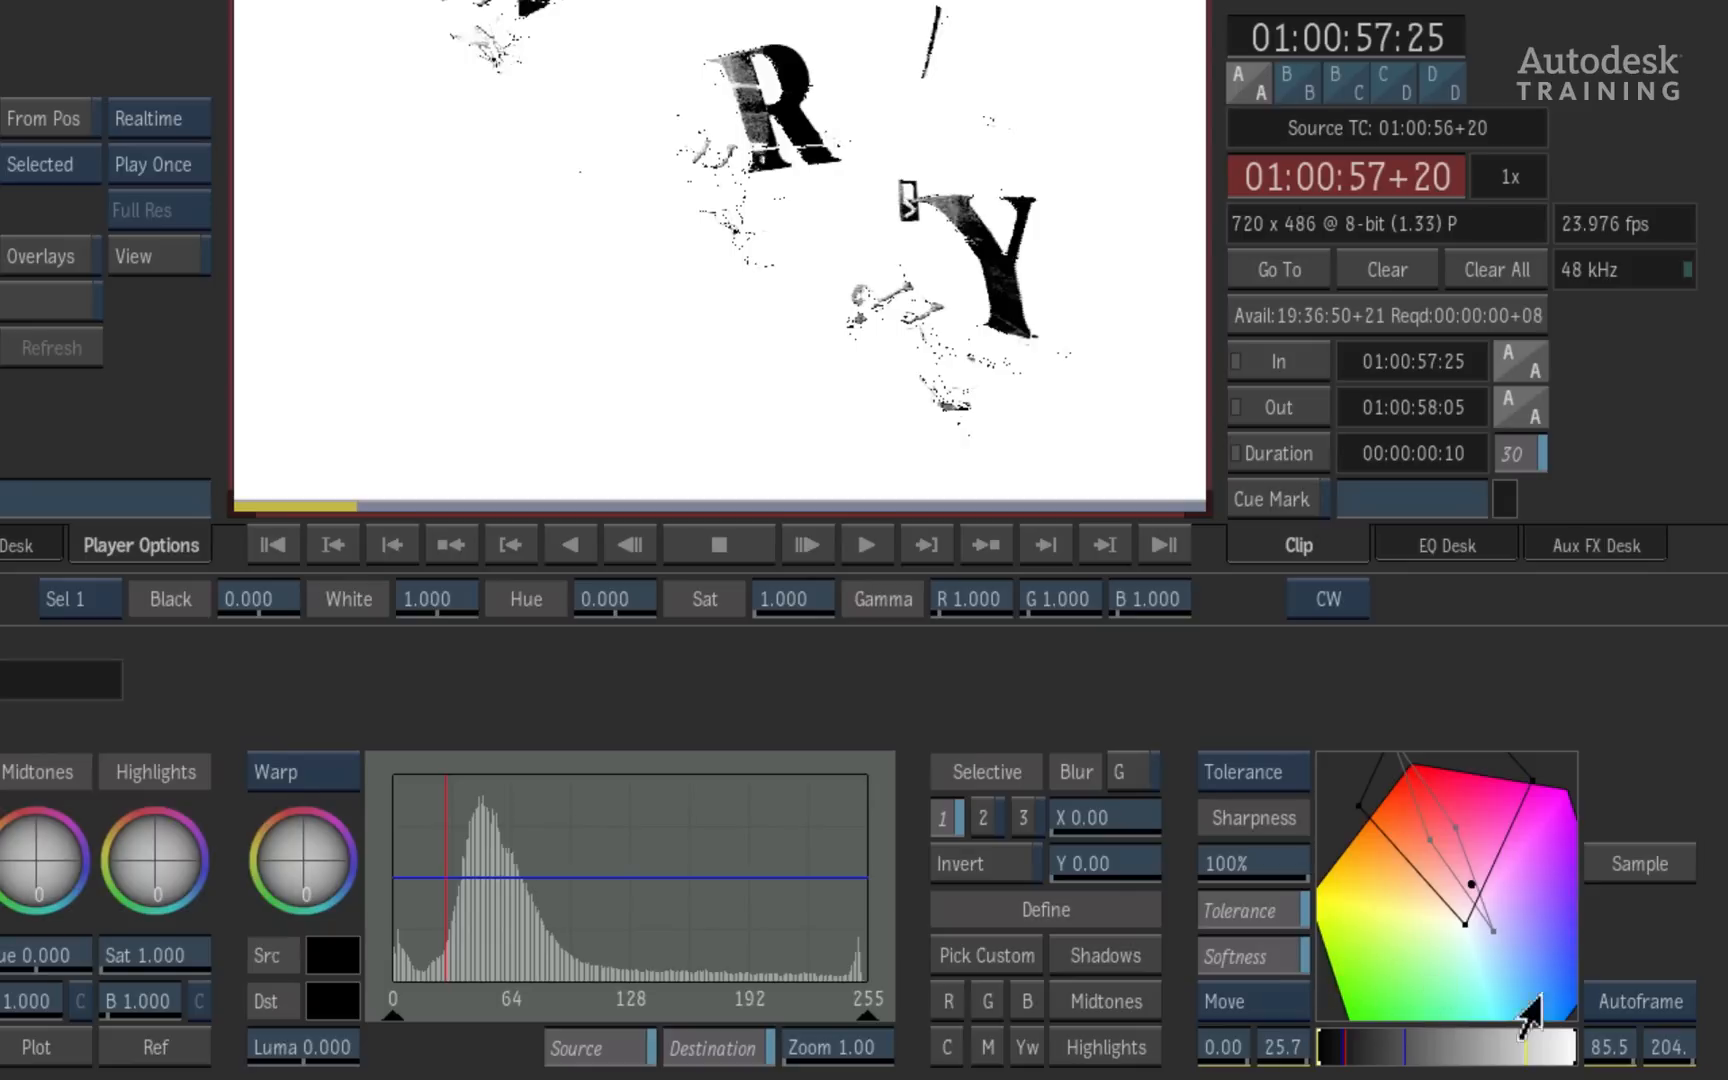
pyautogui.click(1639, 998)
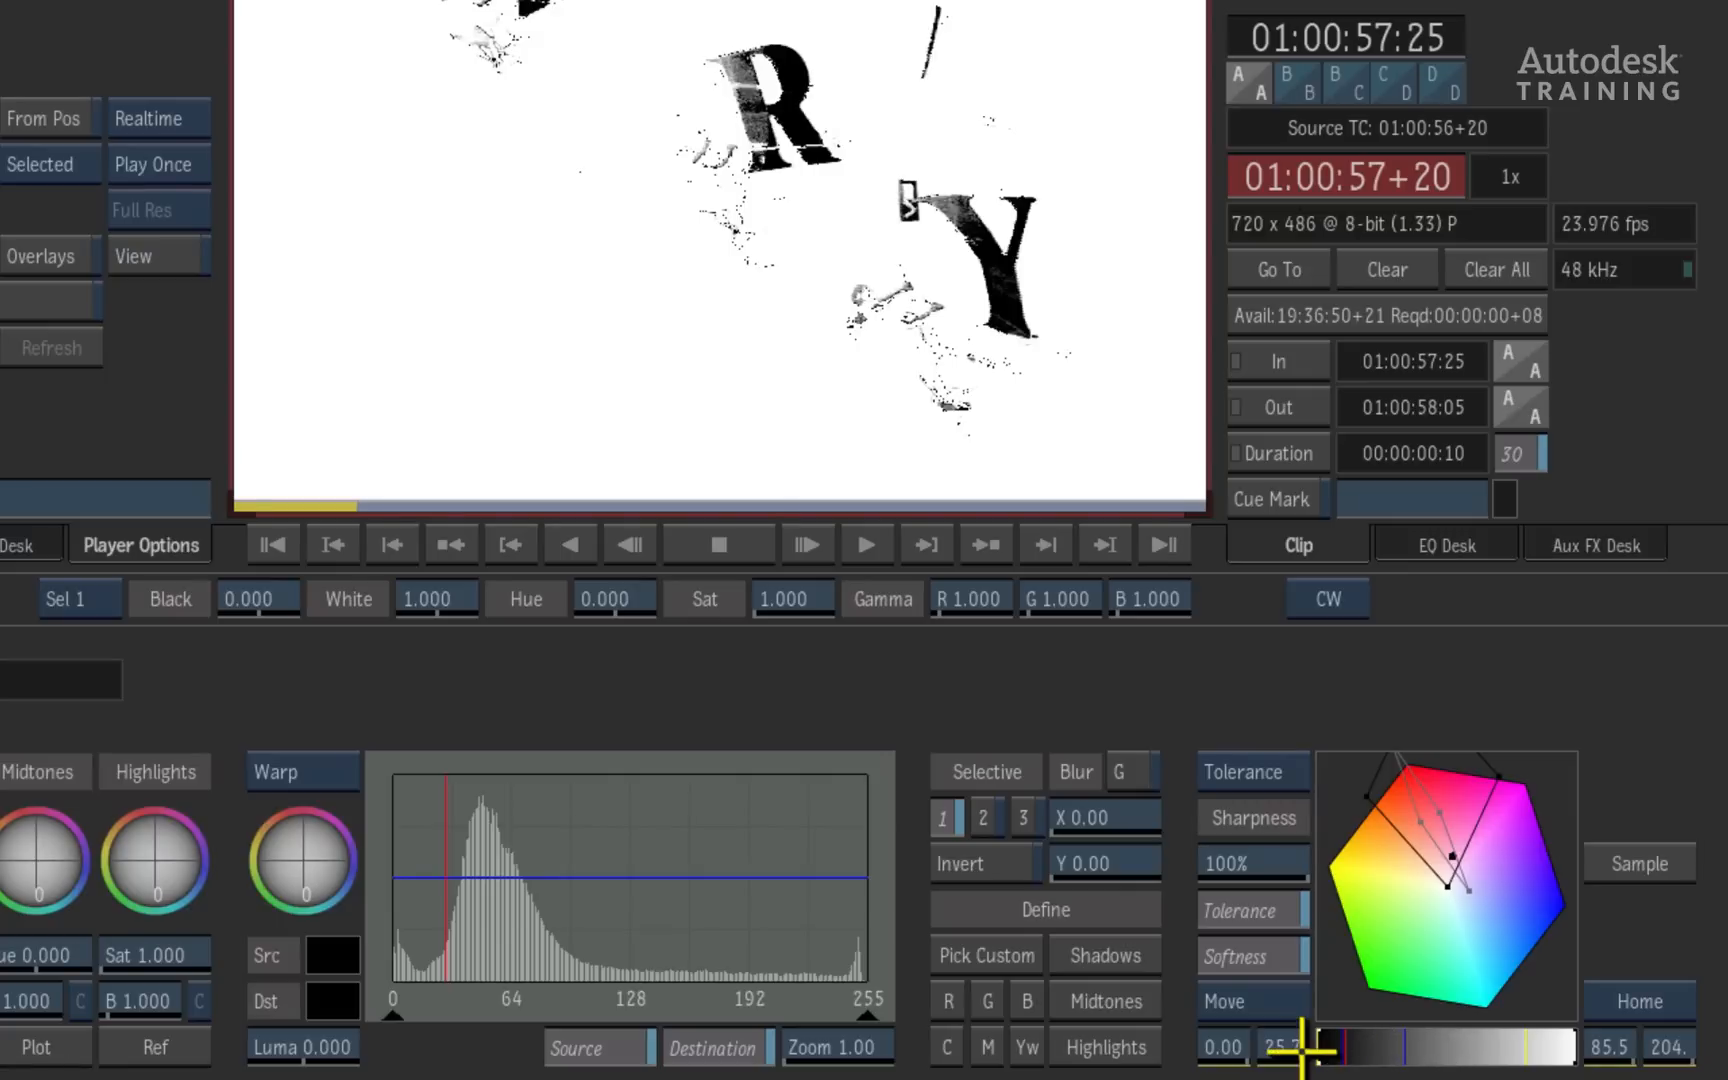
pyautogui.moveTo(1281, 1052); pyautogui.dragTo(1236, 1043)
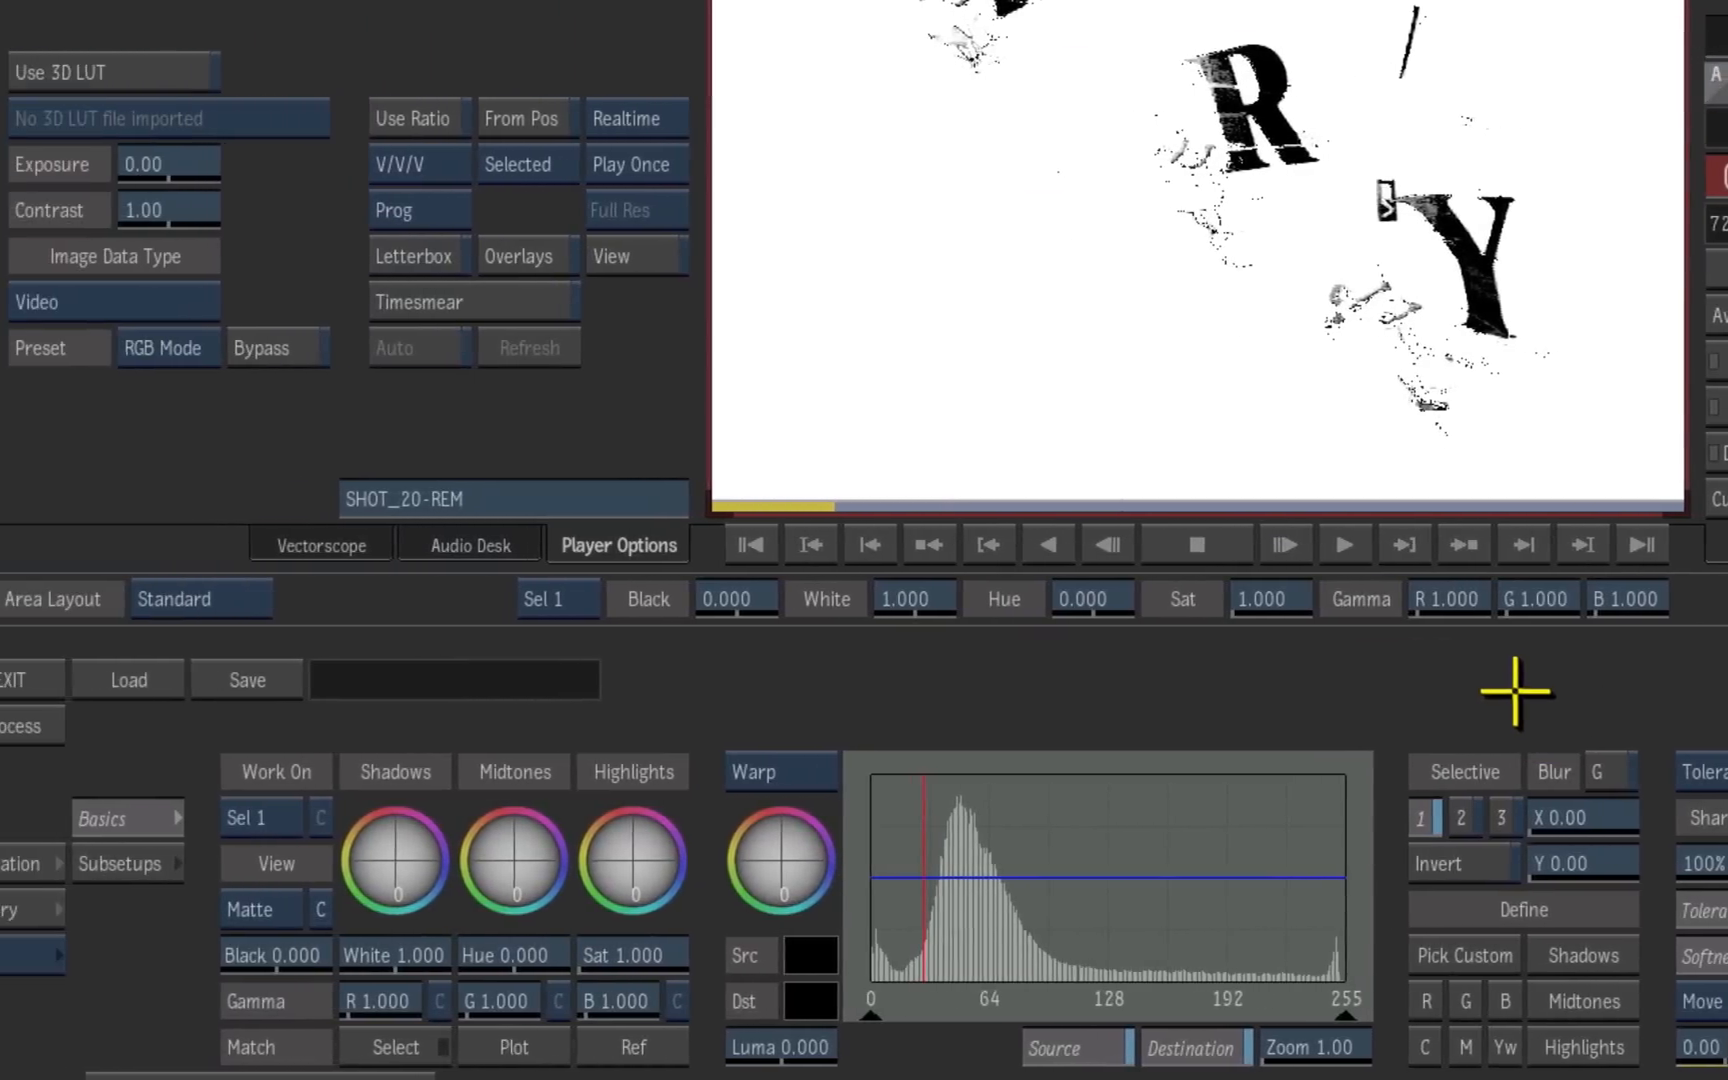
# - Switch to the Result view and set the Sel 1 hue to 129.5 to turn the red letters green
pyautogui.click(322, 908)
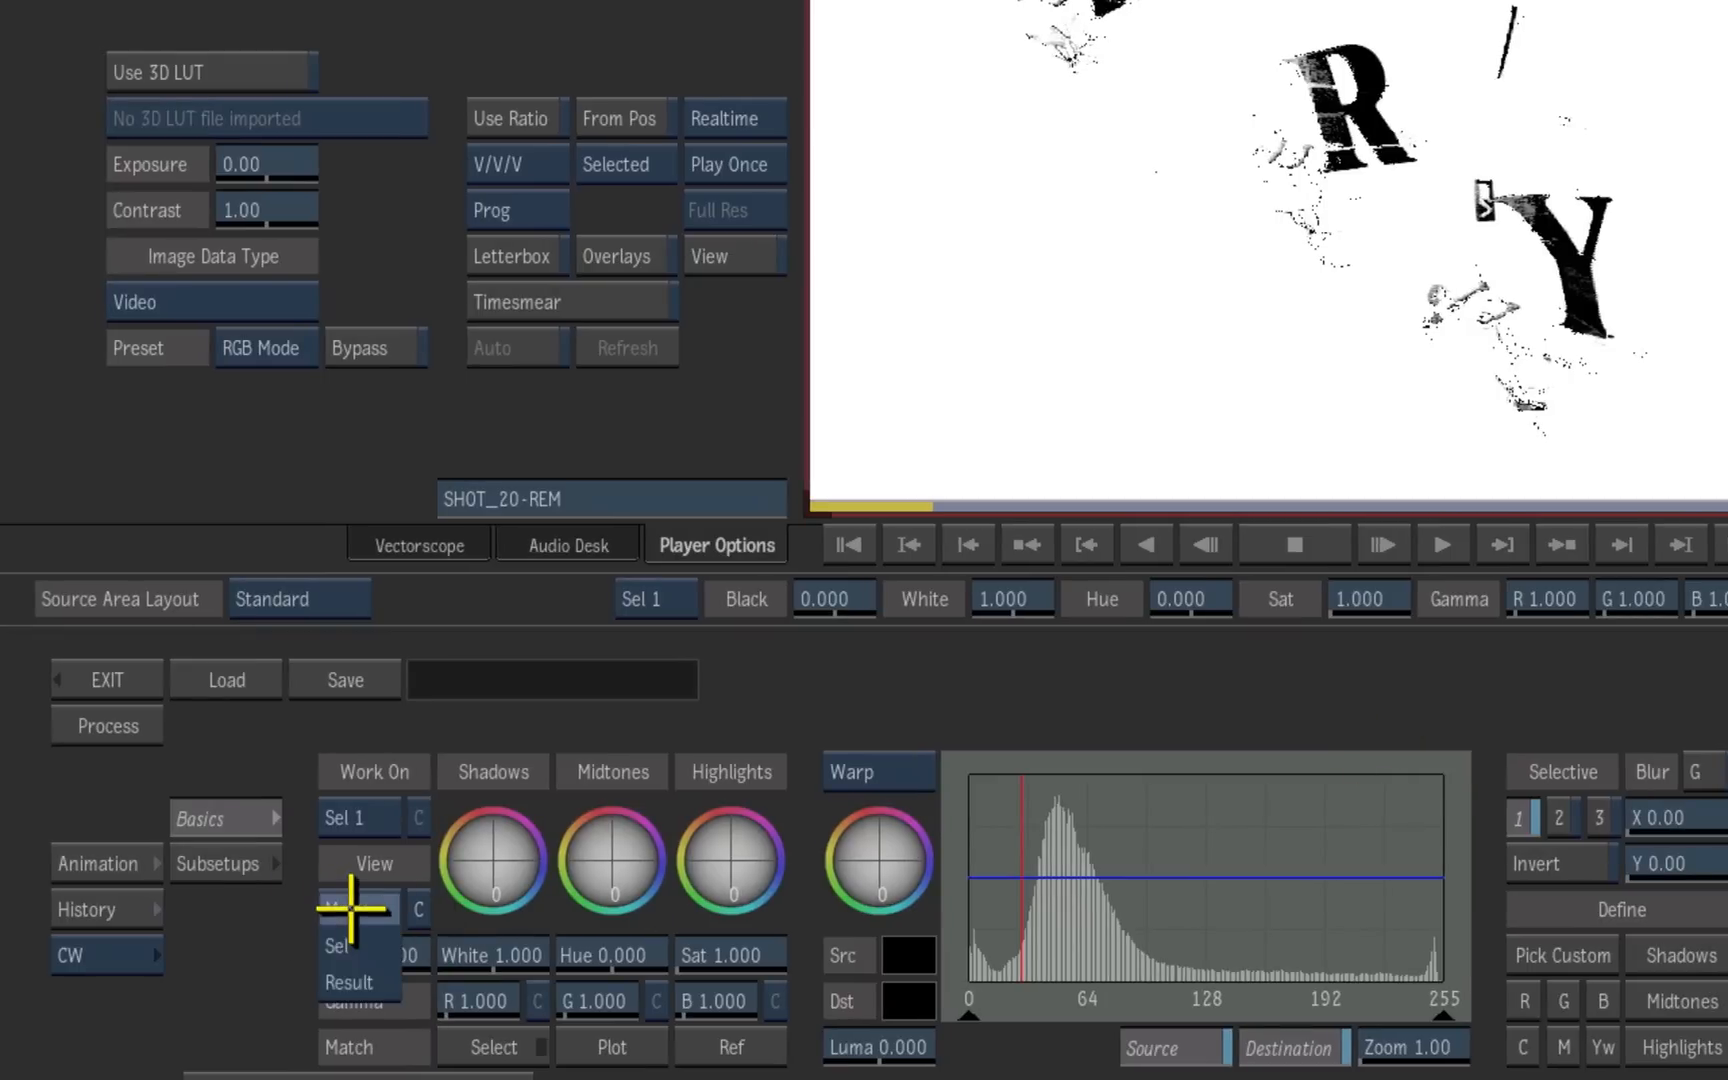
pyautogui.click(388, 975)
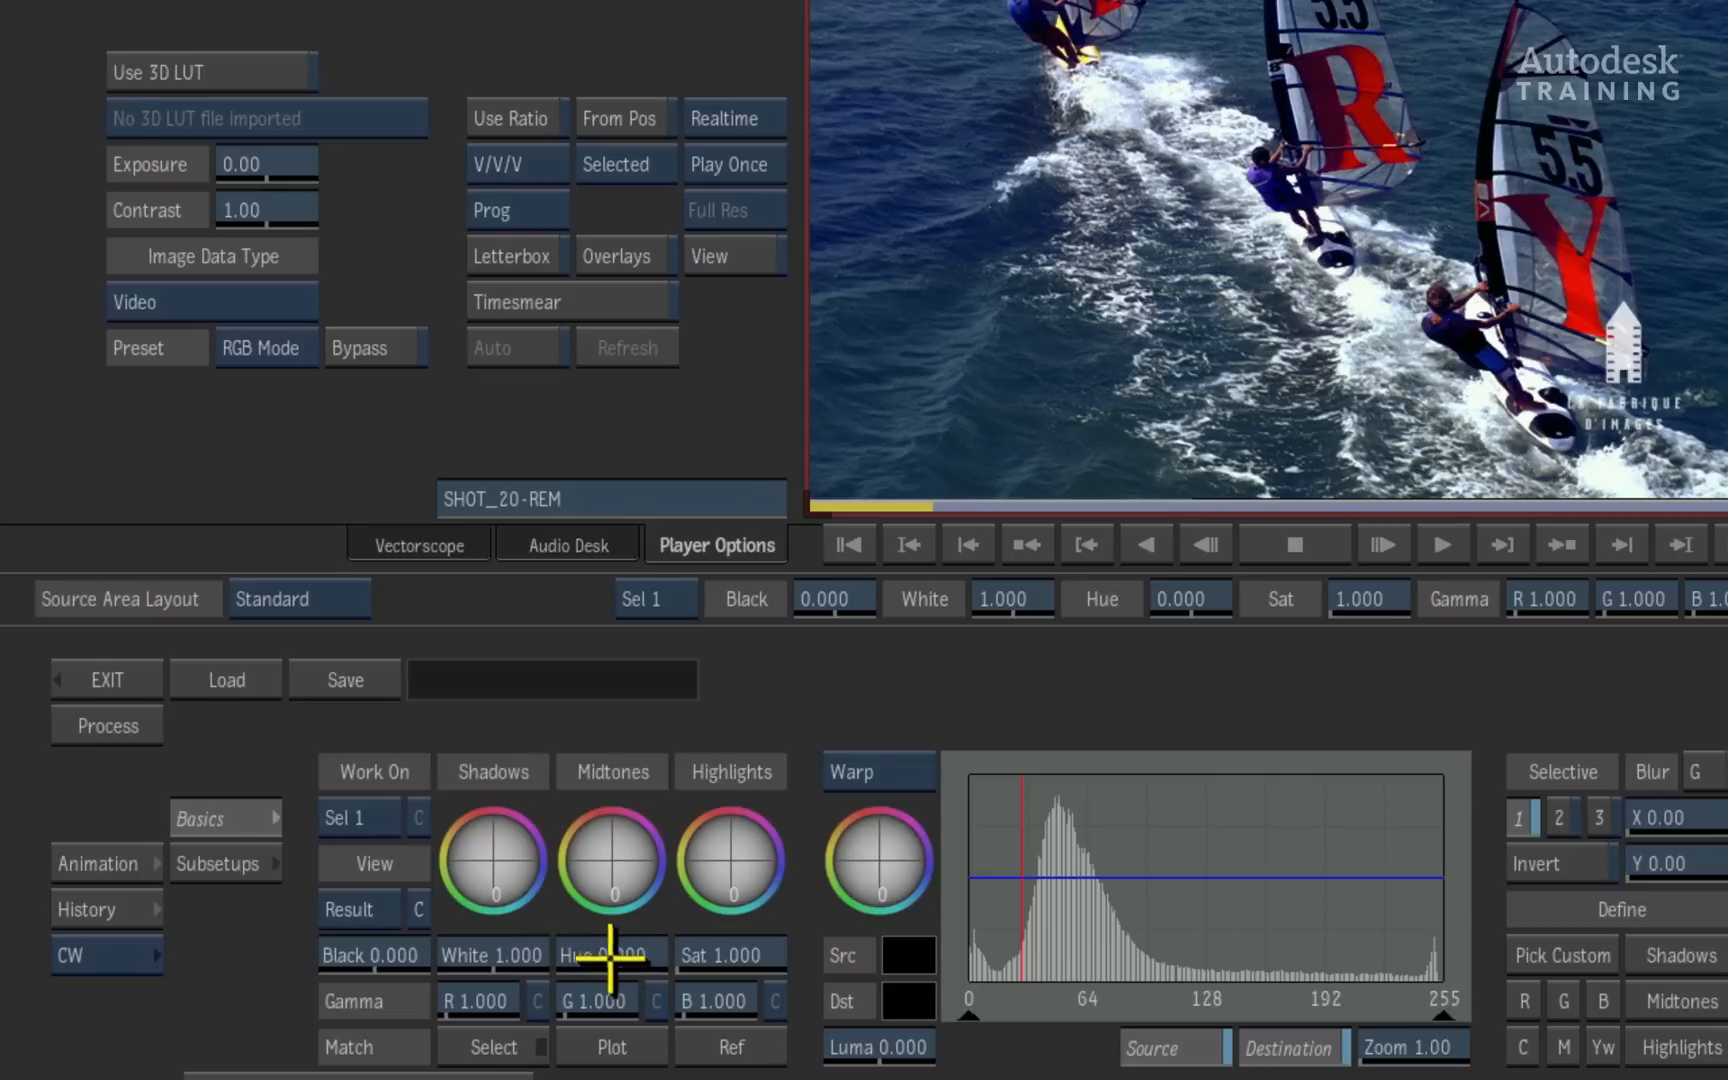
pyautogui.moveTo(617, 953); pyautogui.dragTo(1215, 964)
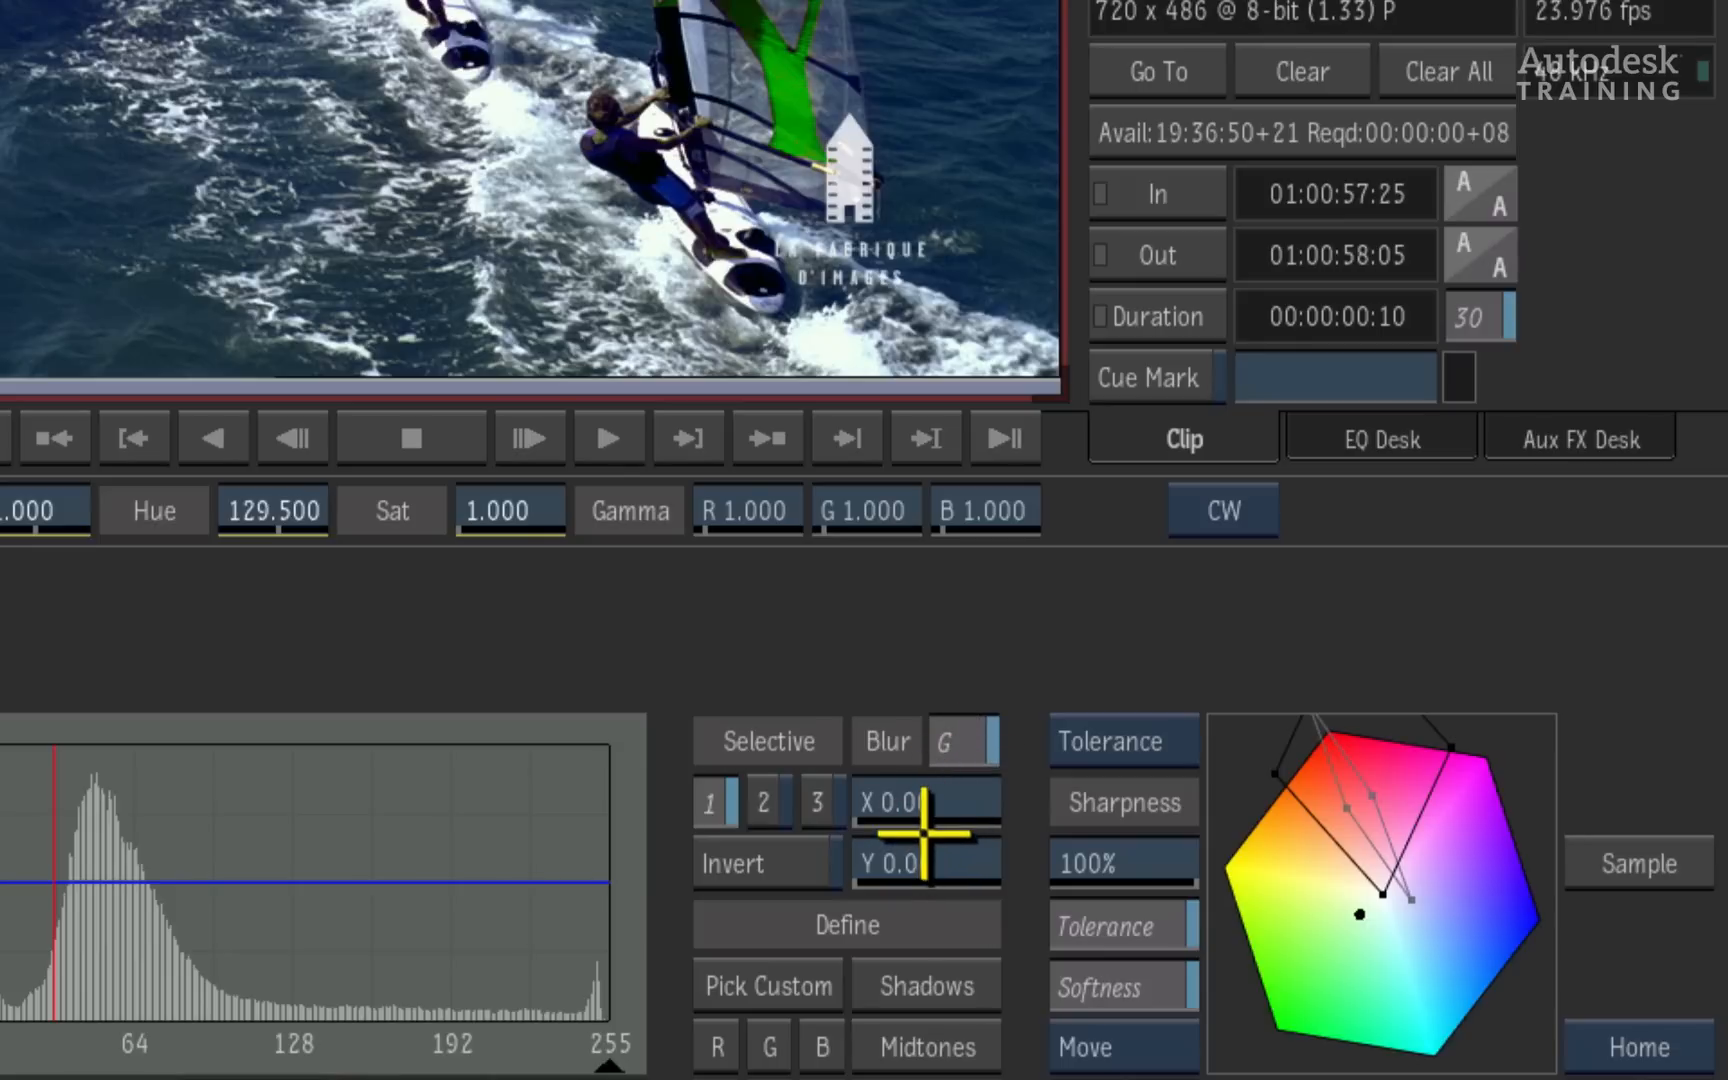
# - Blur the Sel 1 matte by 4.00 in both X and Y and fine-tune the hue to 132.099
pyautogui.moveTo(912, 798); pyautogui.dragTo(771, 856)
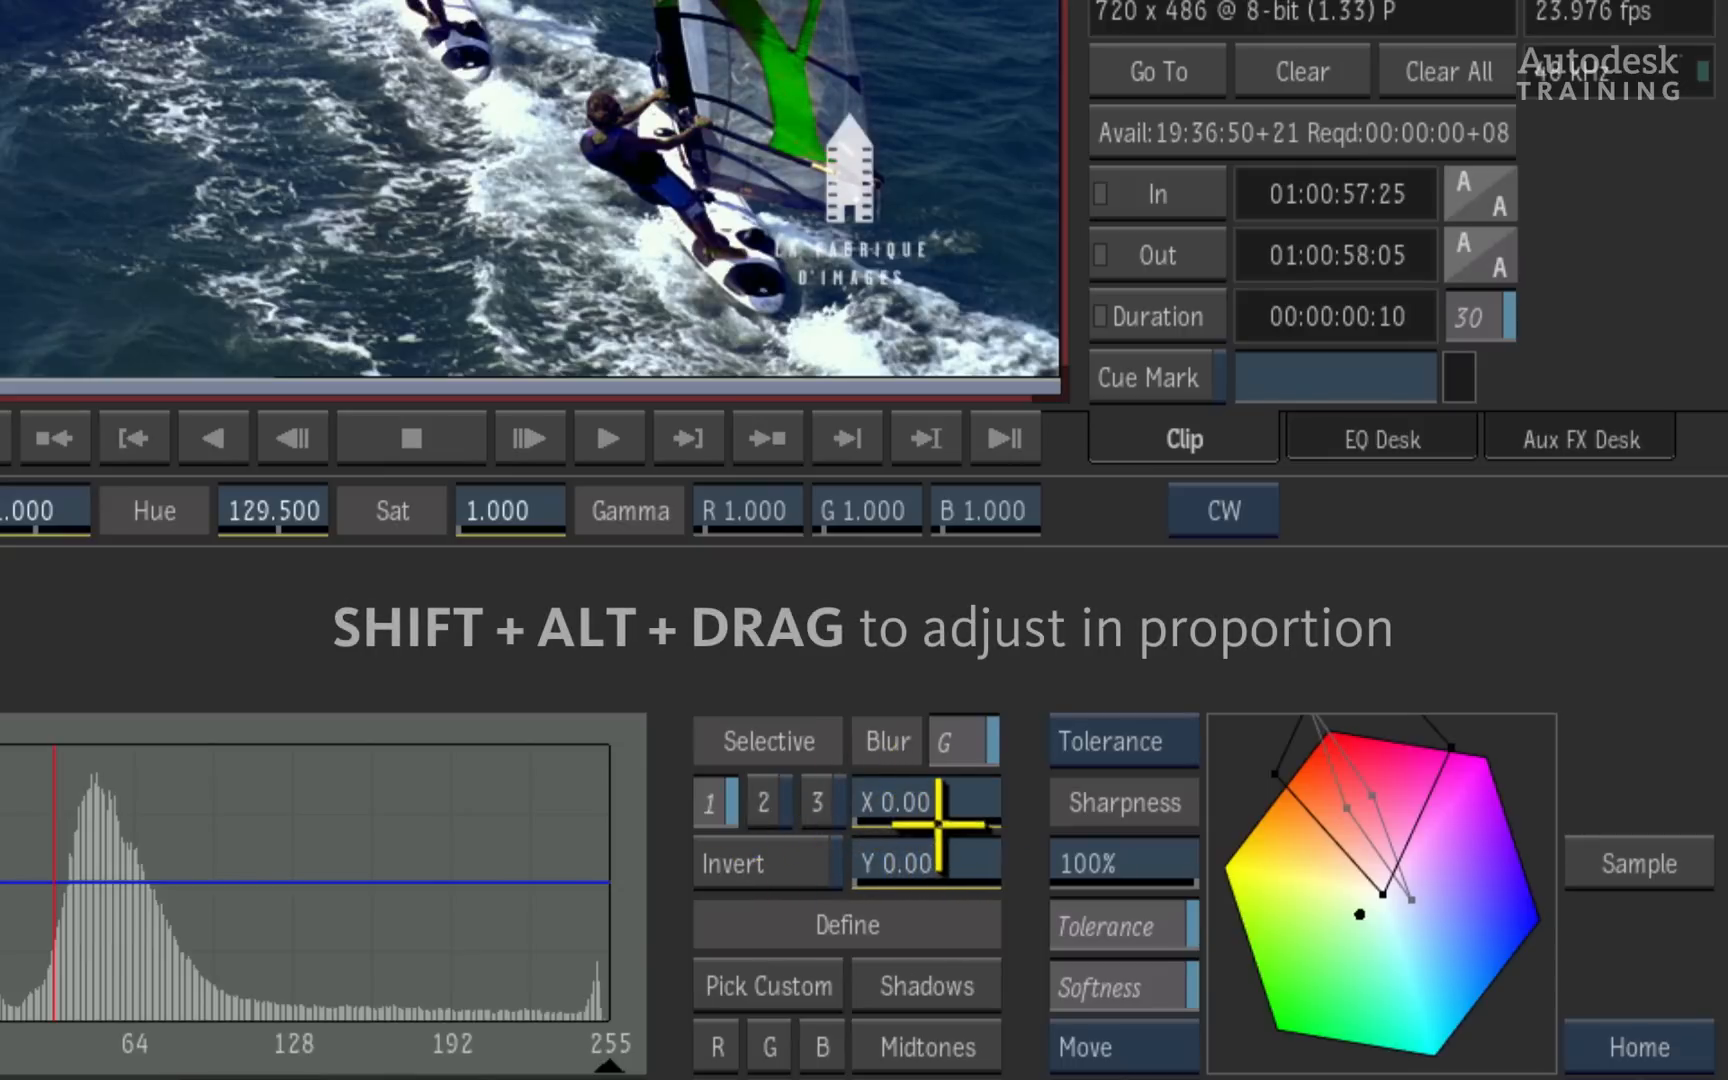
pyautogui.moveTo(924, 808)
pyautogui.mouseDown()
pyautogui.moveTo(887, 798)
pyautogui.moveTo(910, 806)
pyautogui.moveTo(893, 823)
pyautogui.mouseUp()
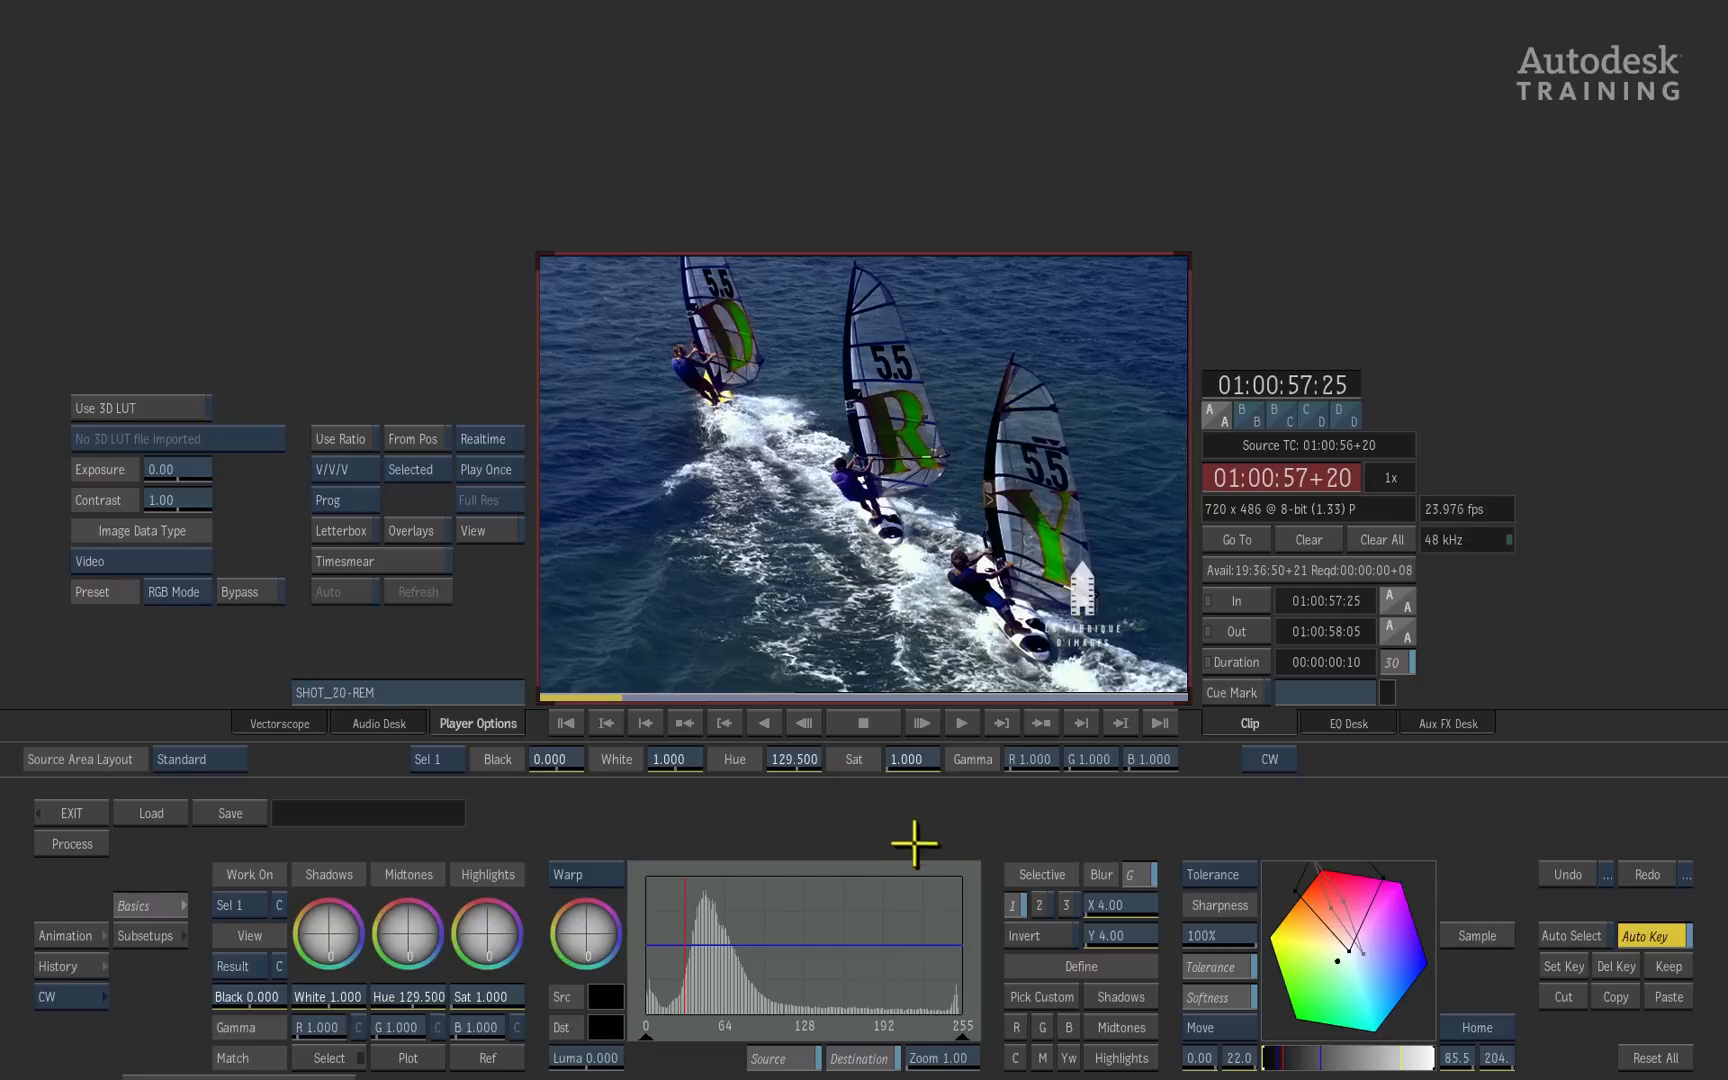
pyautogui.moveTo(425, 997); pyautogui.dragTo(575, 987)
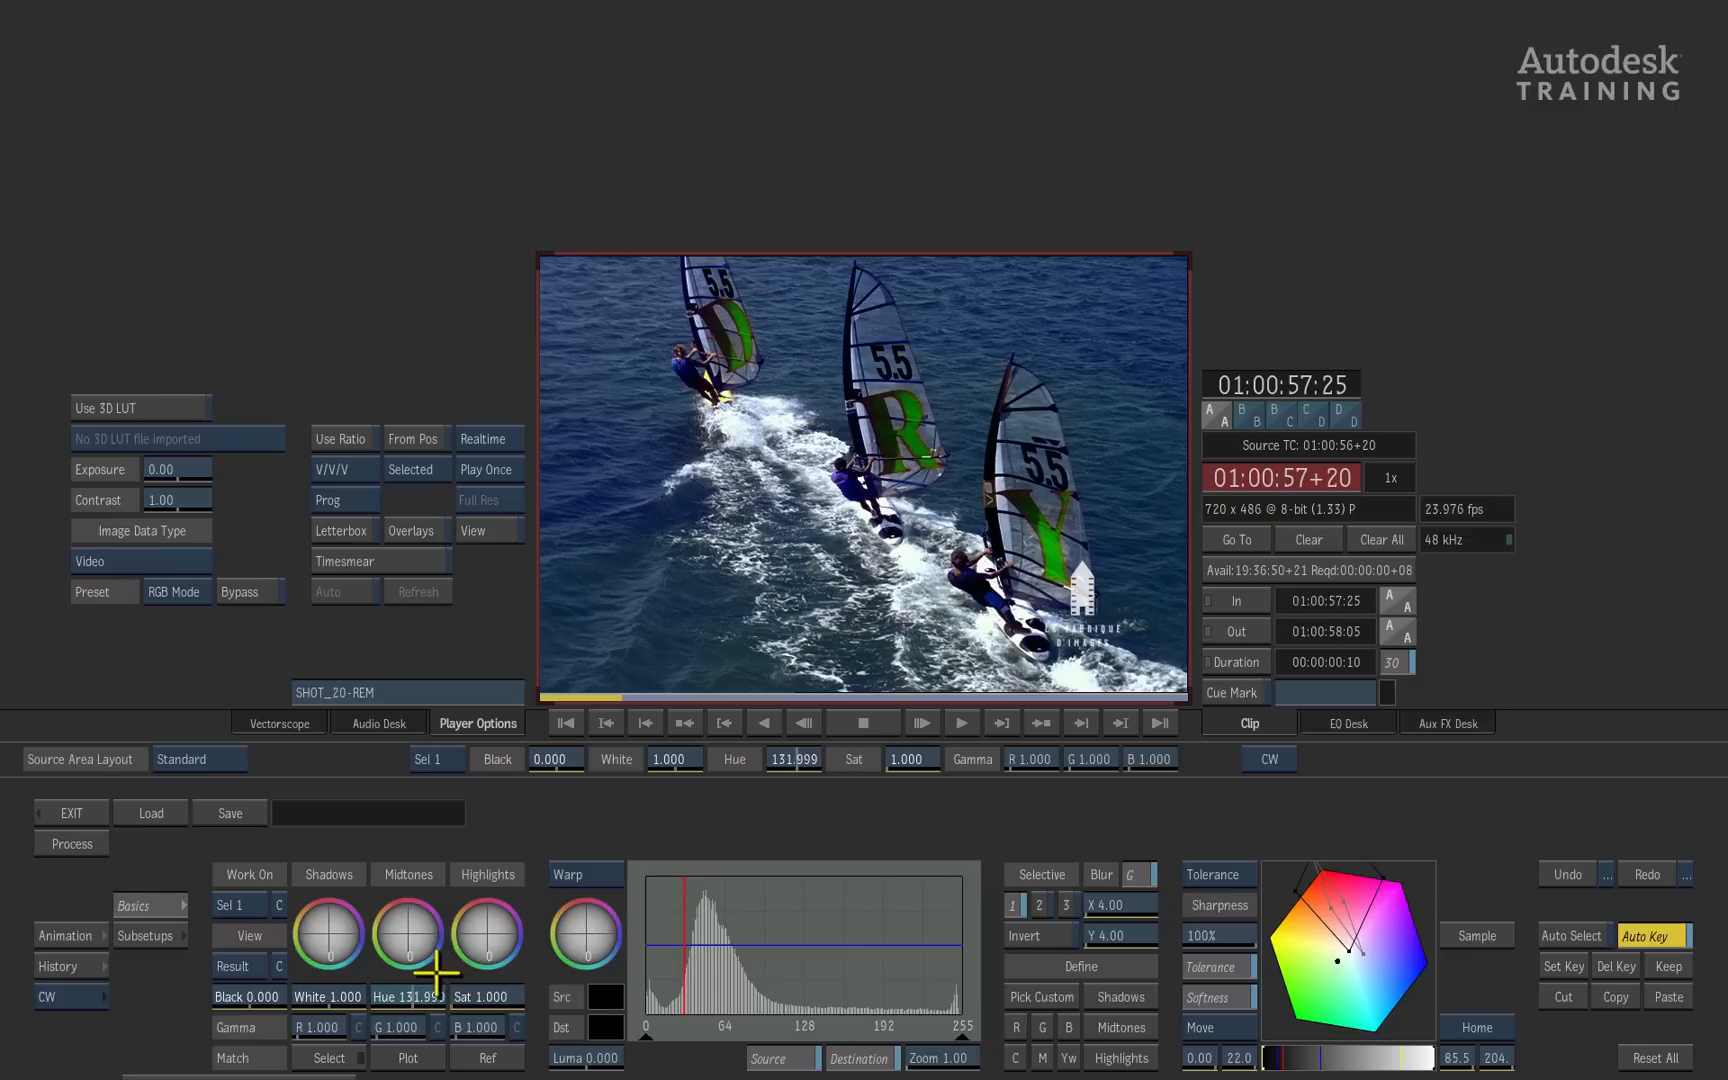
pyautogui.moveTo(436, 972); pyautogui.dragTo(439, 974)
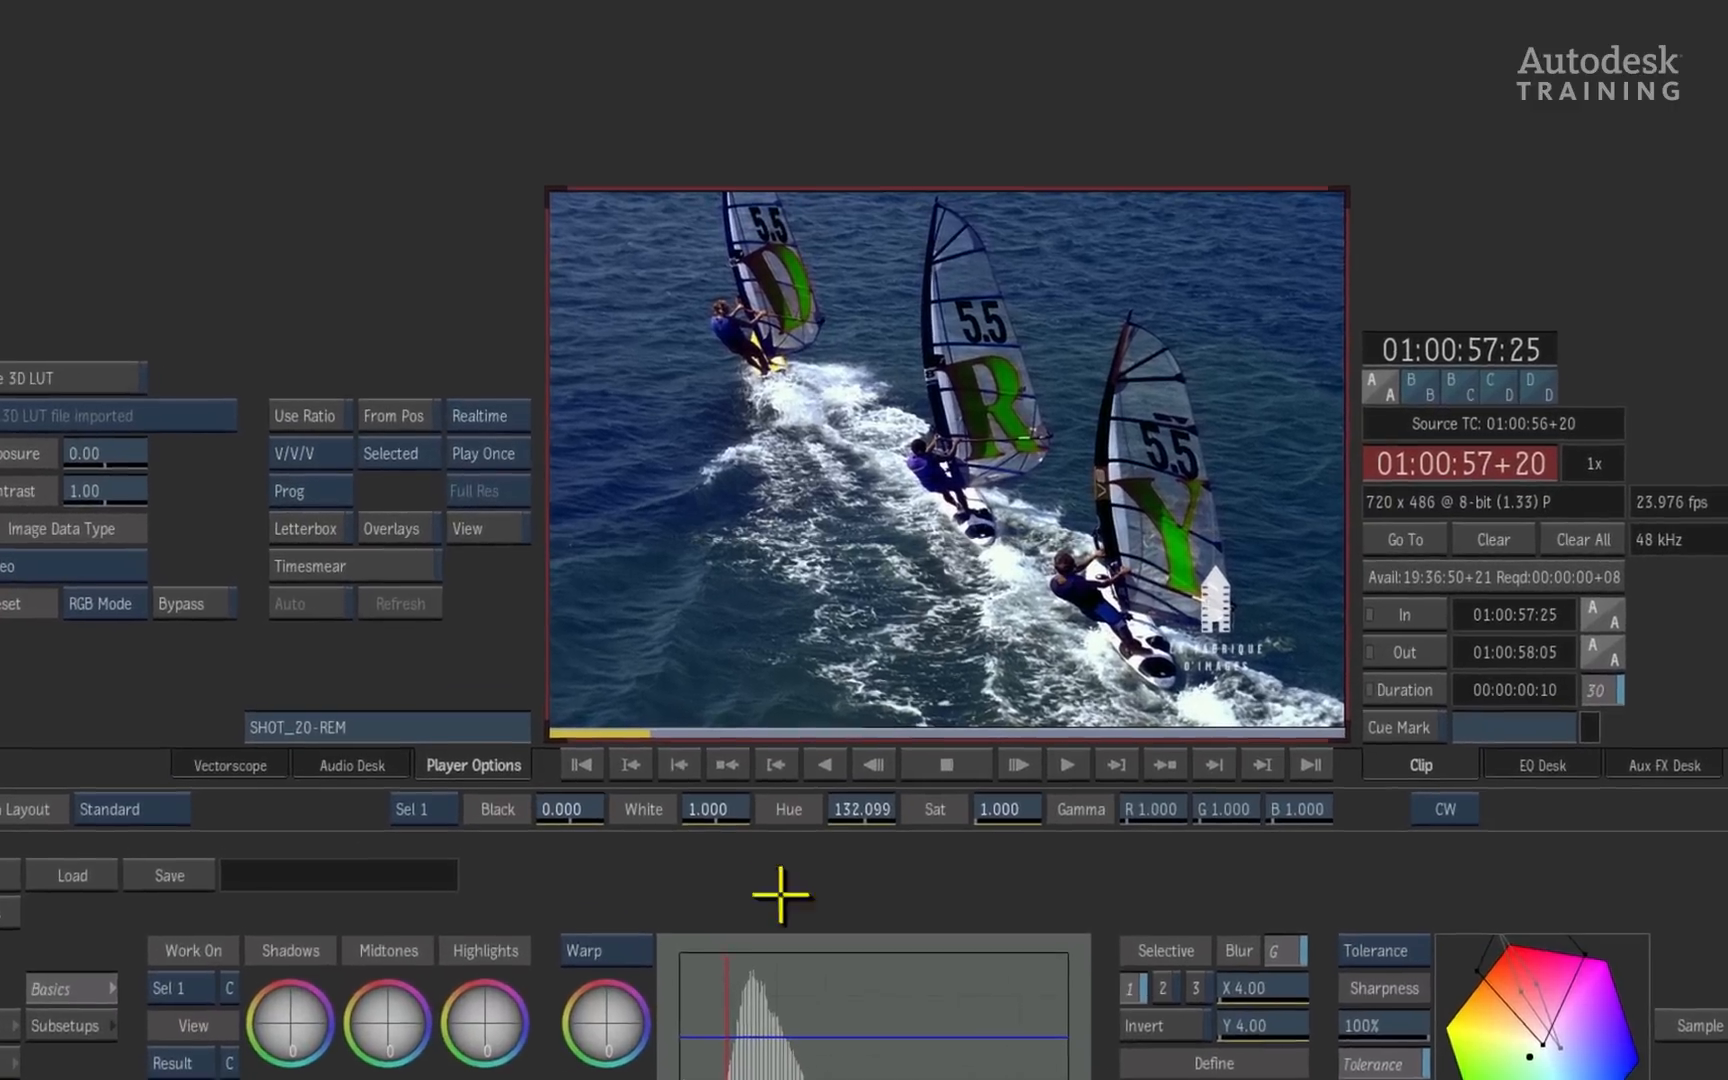
# - Scrub through the clip to review the recoloured letters and compare the result with the View Src display
pyautogui.moveTo(590, 671)
pyautogui.mouseDown()
pyautogui.moveTo(867, 713)
pyautogui.moveTo(1277, 675)
pyautogui.moveTo(1304, 691)
pyautogui.mouseUp()
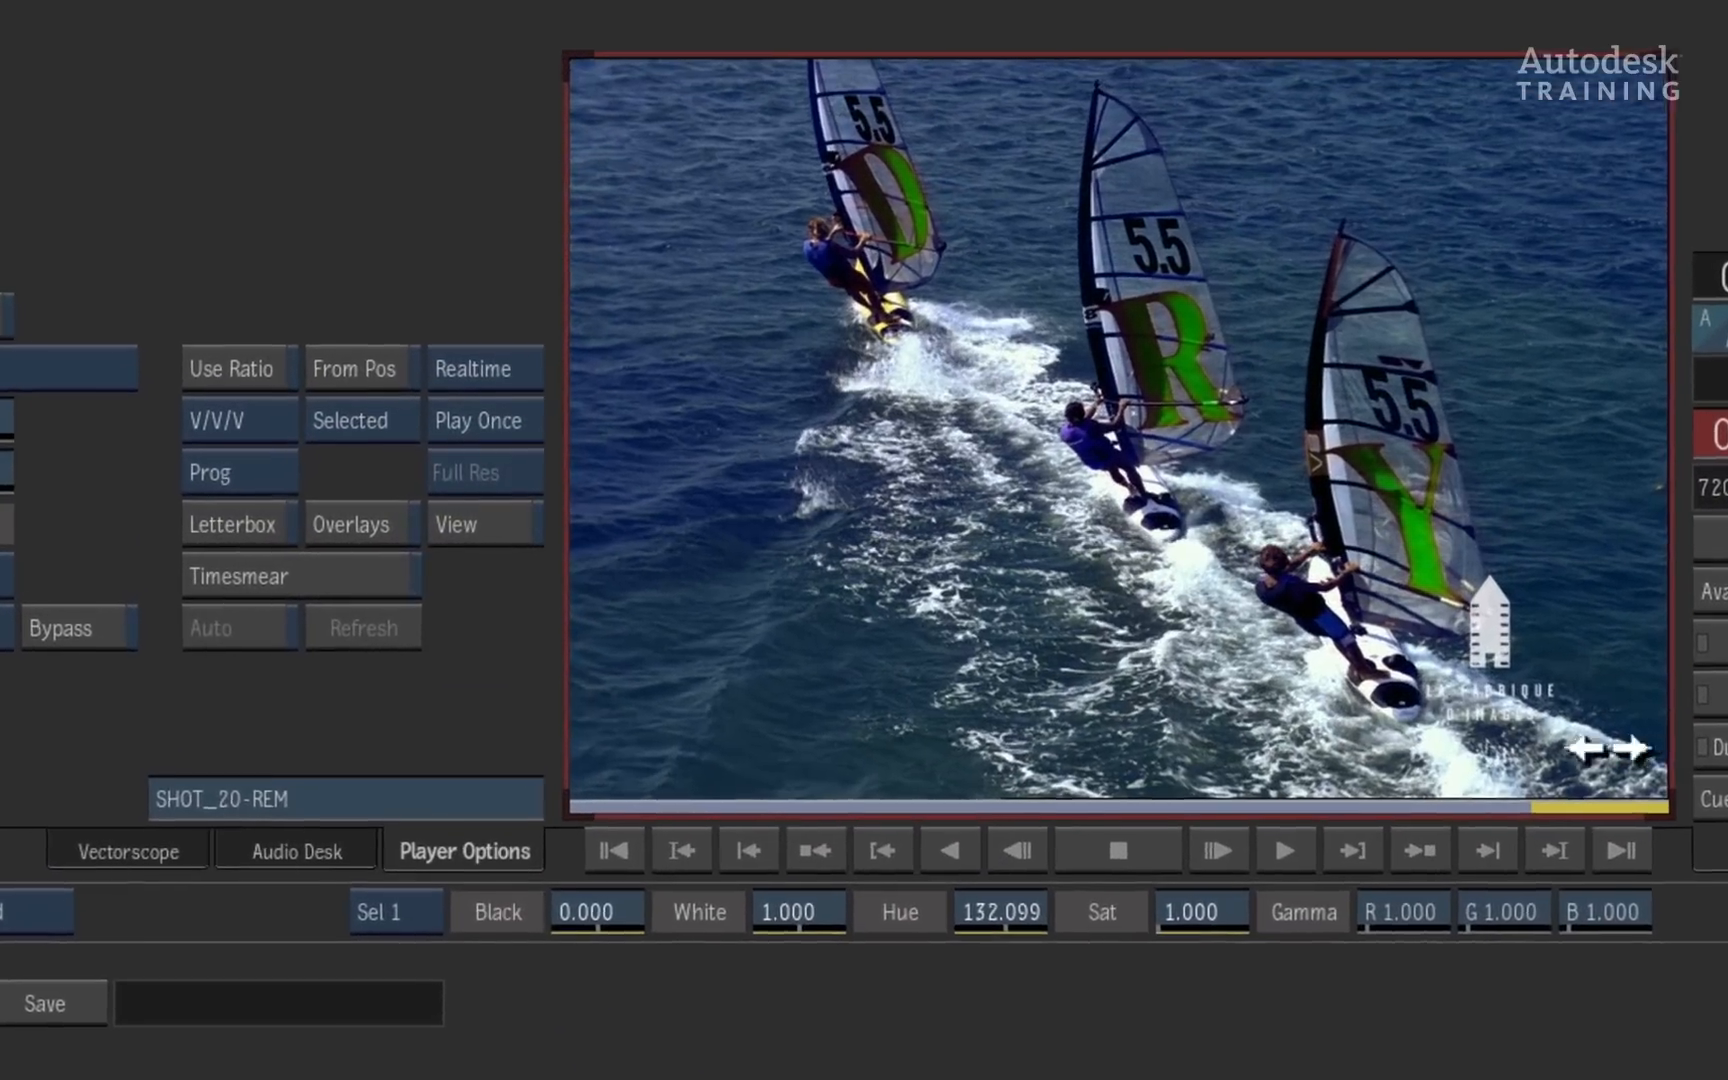
pyautogui.moveTo(1608, 748)
pyautogui.mouseDown()
pyautogui.moveTo(688, 808)
pyautogui.moveTo(1598, 806)
pyautogui.moveTo(662, 814)
pyautogui.moveTo(1686, 791)
pyautogui.moveTo(579, 818)
pyautogui.moveTo(180, 849)
pyautogui.mouseUp()
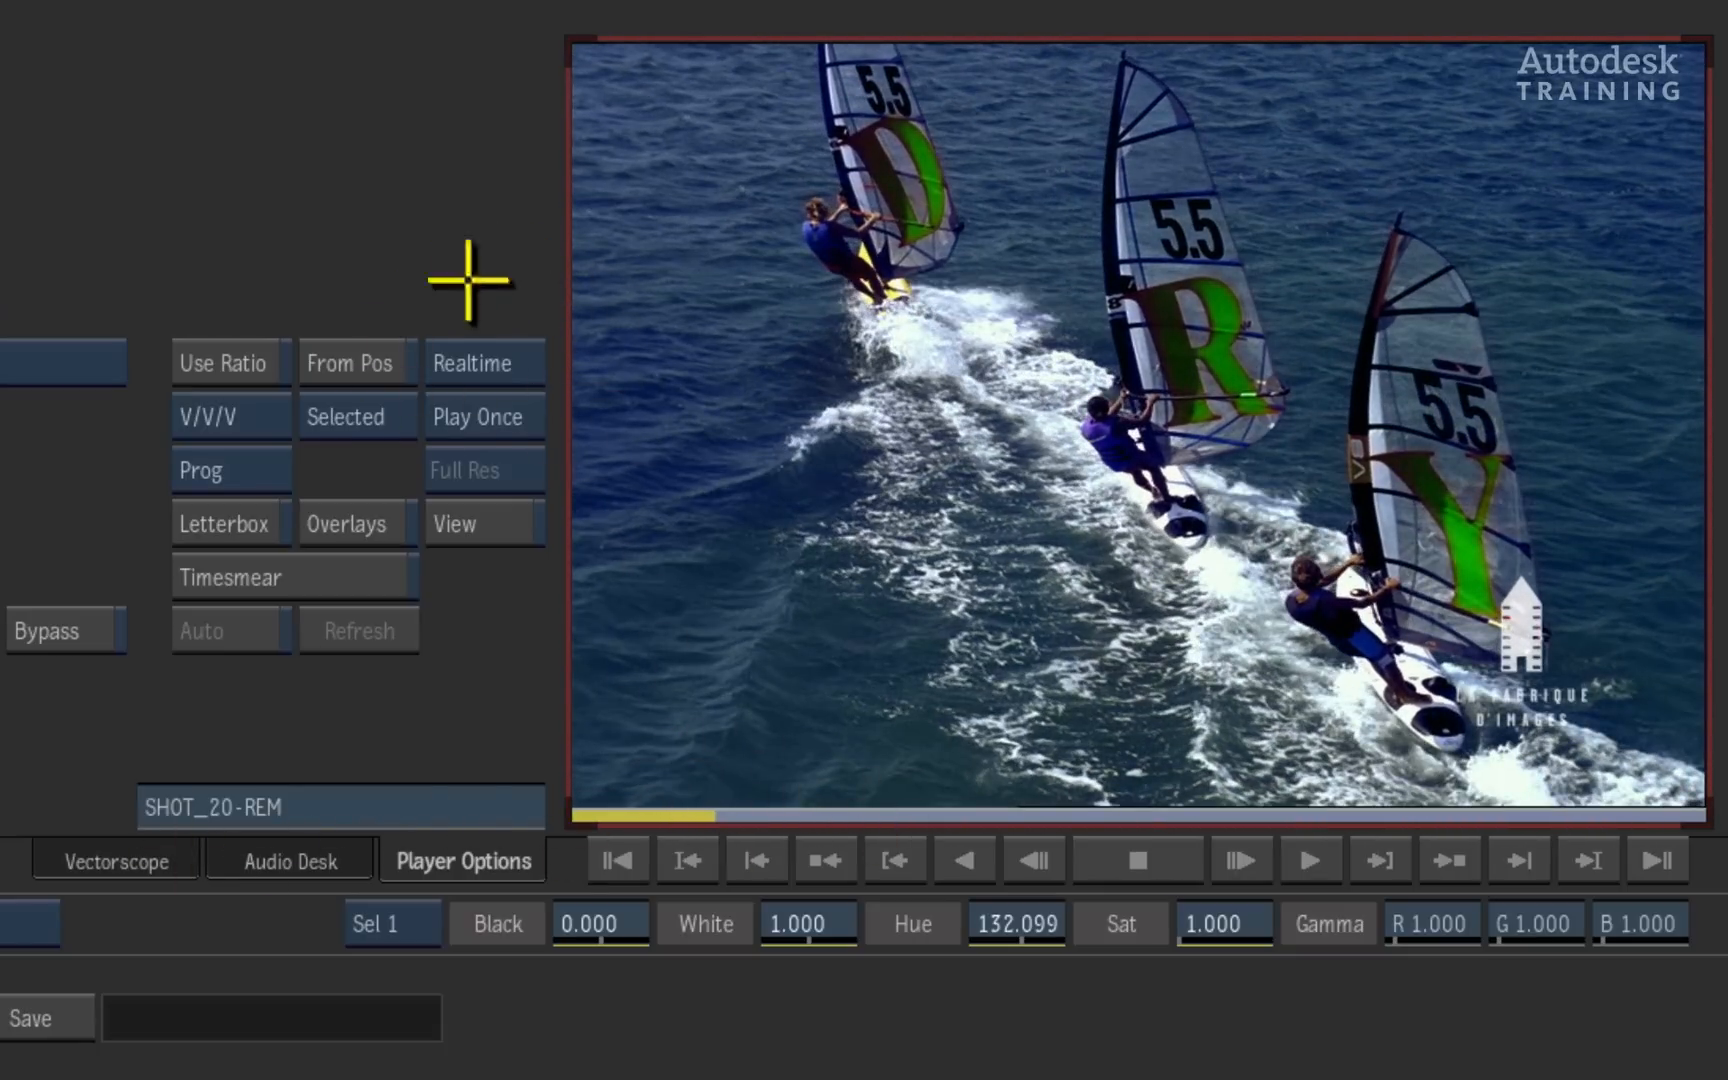
pyautogui.moveTo(530, 354); pyautogui.dragTo(508, 270)
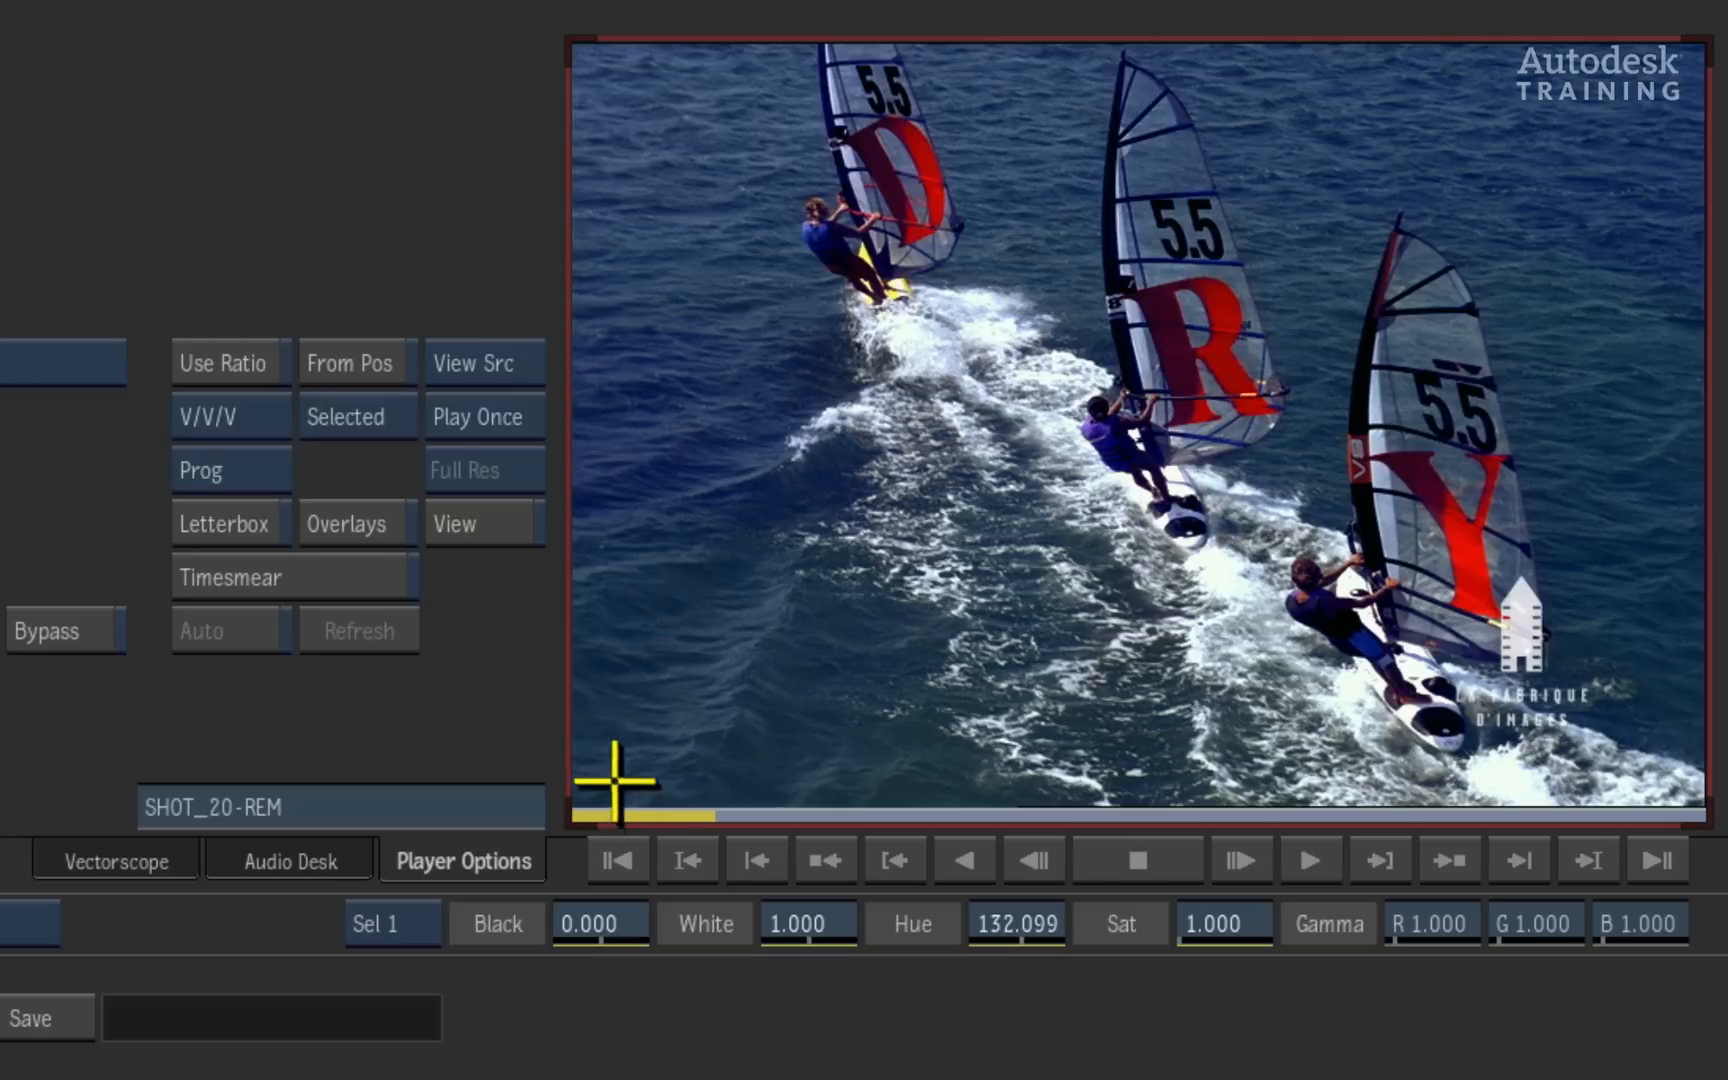
pyautogui.moveTo(614, 781)
pyautogui.mouseDown()
pyautogui.moveTo(1643, 791)
pyautogui.moveTo(625, 787)
pyautogui.moveTo(1610, 757)
pyautogui.moveTo(1200, 756)
pyautogui.moveTo(876, 783)
pyautogui.moveTo(1690, 733)
pyautogui.moveTo(445, 818)
pyautogui.moveTo(1701, 721)
pyautogui.moveTo(455, 833)
pyautogui.mouseUp()
pyautogui.moveTo(510, 364); pyautogui.dragTo(478, 449)
pyautogui.moveTo(760, 775)
pyautogui.mouseDown()
pyautogui.moveTo(1705, 758)
pyautogui.moveTo(663, 798)
pyautogui.moveTo(1697, 744)
pyautogui.moveTo(462, 773)
pyautogui.moveTo(1710, 730)
pyautogui.moveTo(914, 710)
pyautogui.moveTo(1084, 733)
pyautogui.moveTo(1720, 738)
pyautogui.moveTo(837, 756)
pyautogui.moveTo(1720, 740)
pyautogui.moveTo(447, 724)
pyautogui.moveTo(490, 731)
pyautogui.mouseUp()
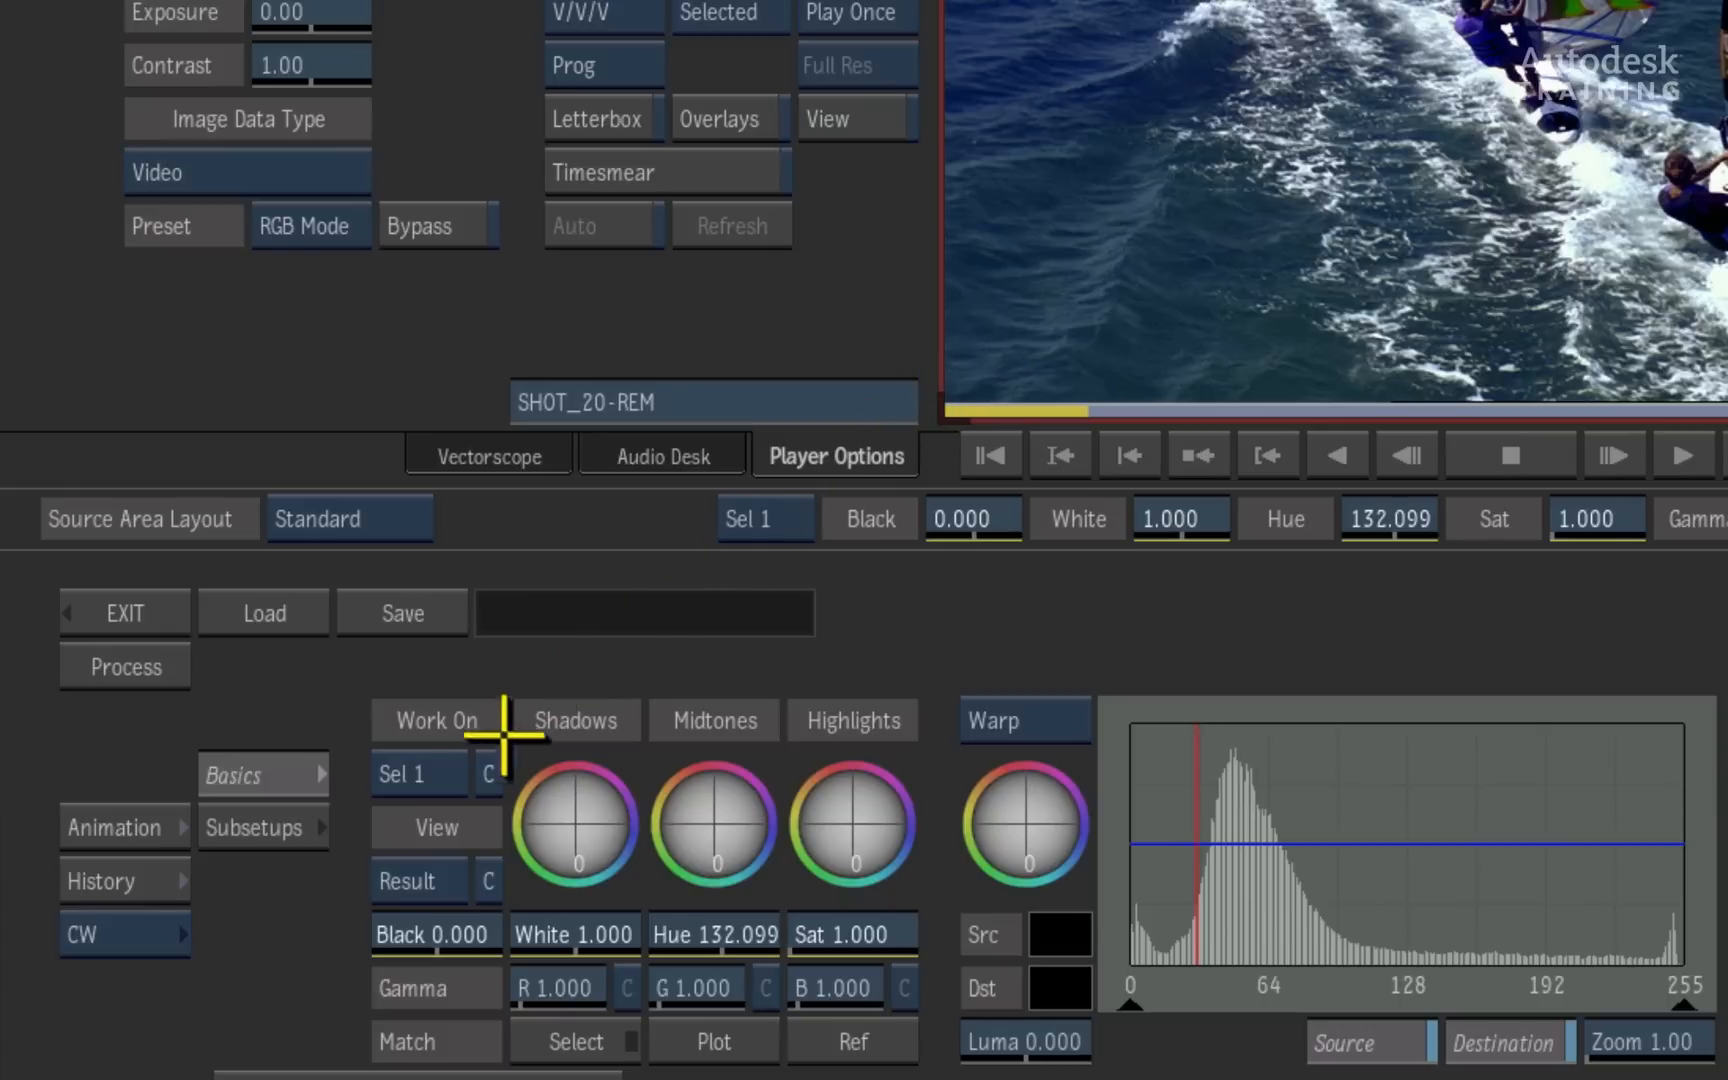
# - Change the working level to Sel 2 and enable the second selective
pyautogui.click(443, 765)
pyautogui.click(447, 725)
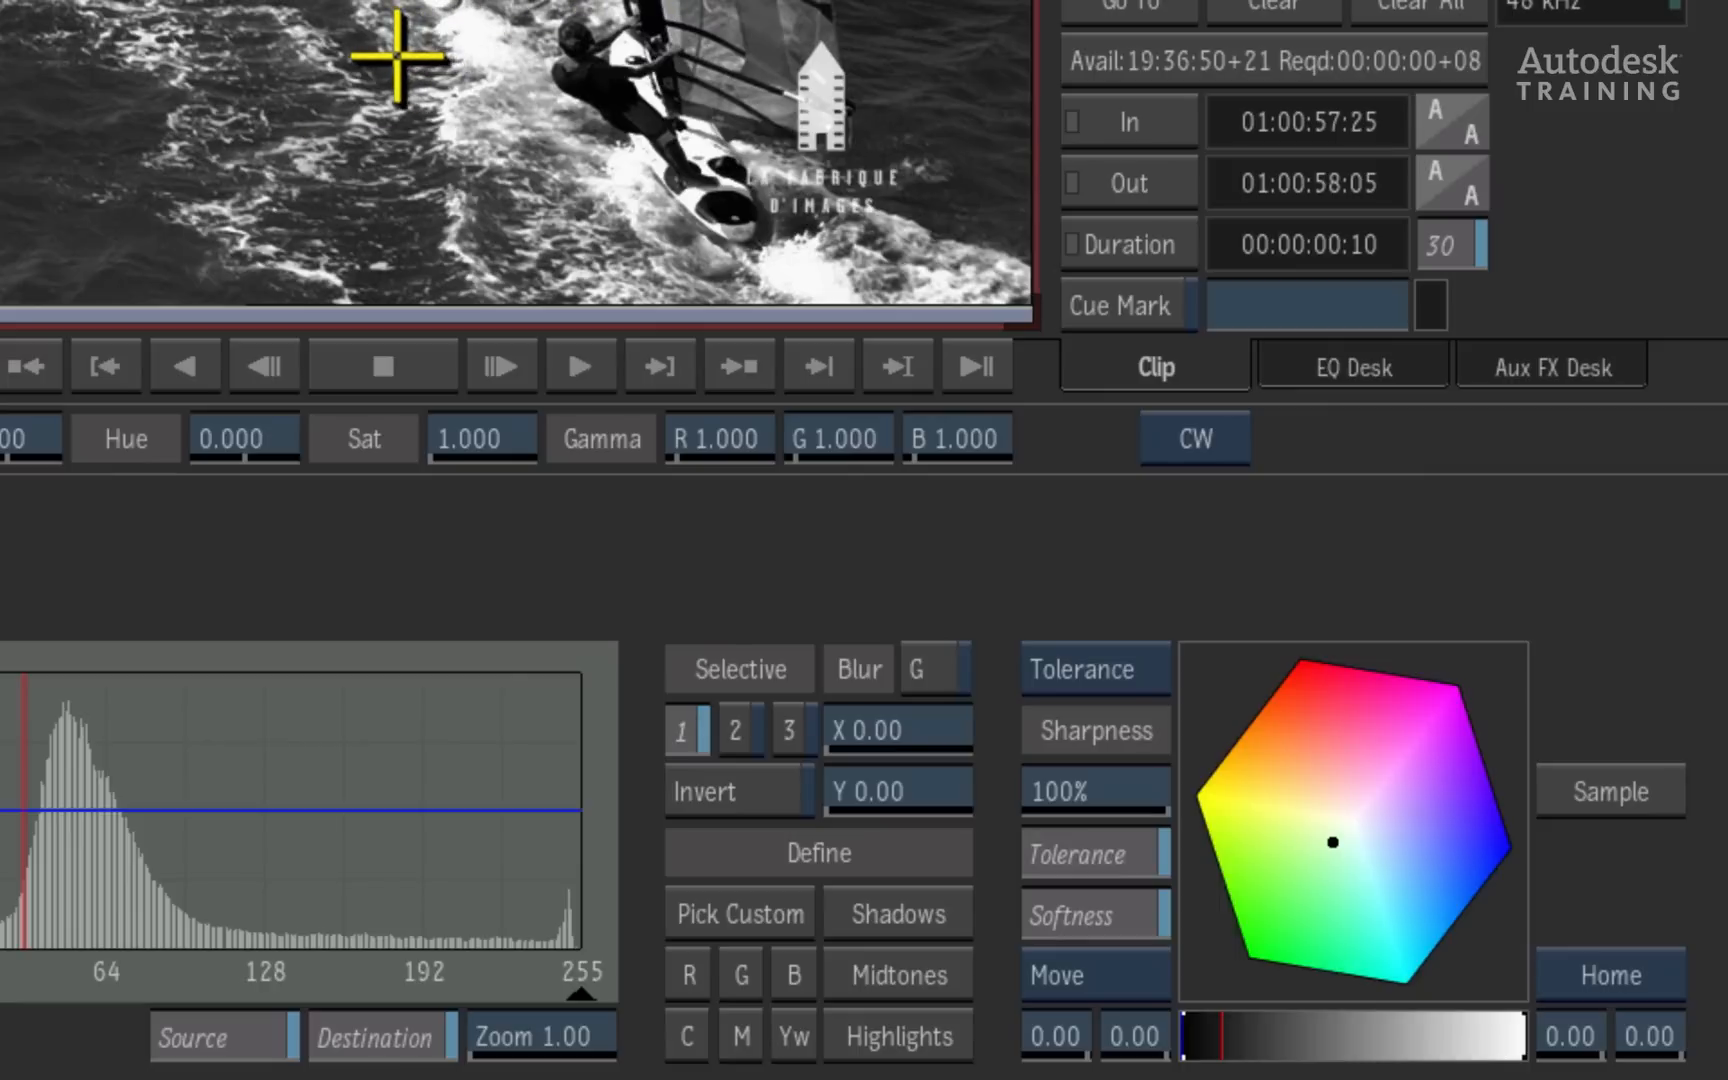
pyautogui.click(727, 731)
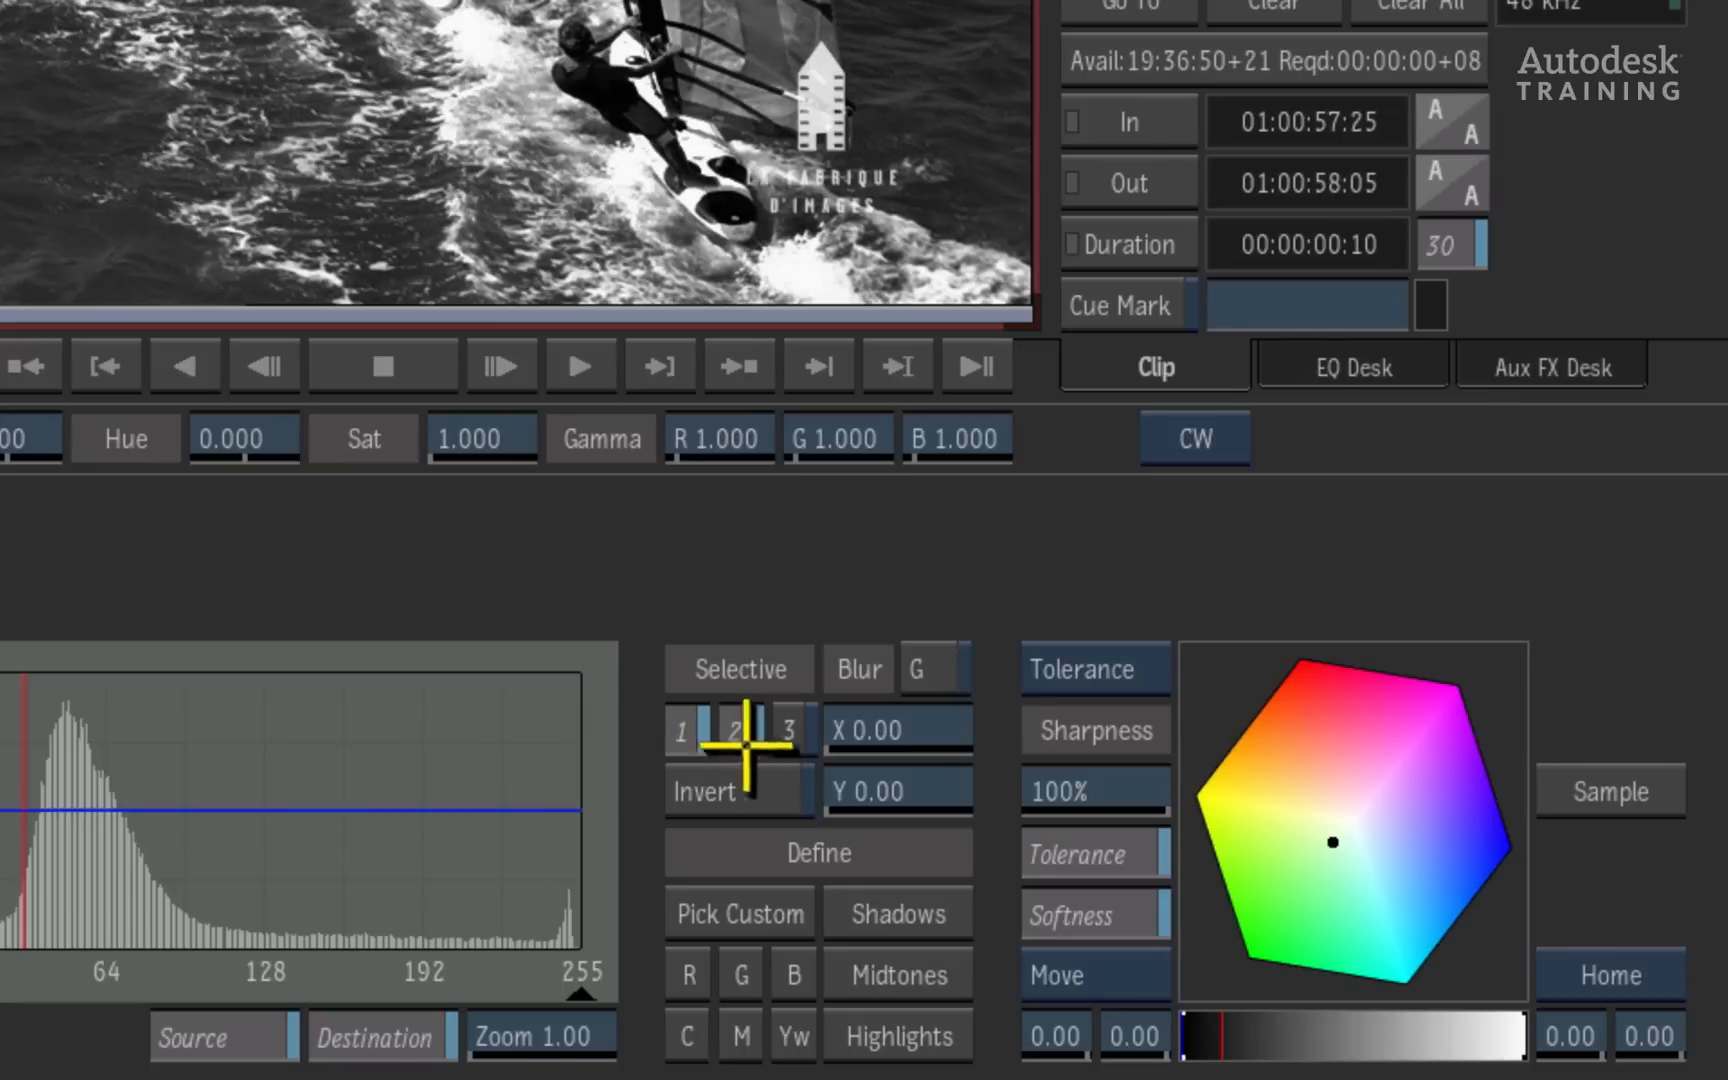
# - Define Sel 2 from the highlights and, viewing its matte, tighten the low luminance range to 63.7 and 81.7
pyautogui.click(885, 1034)
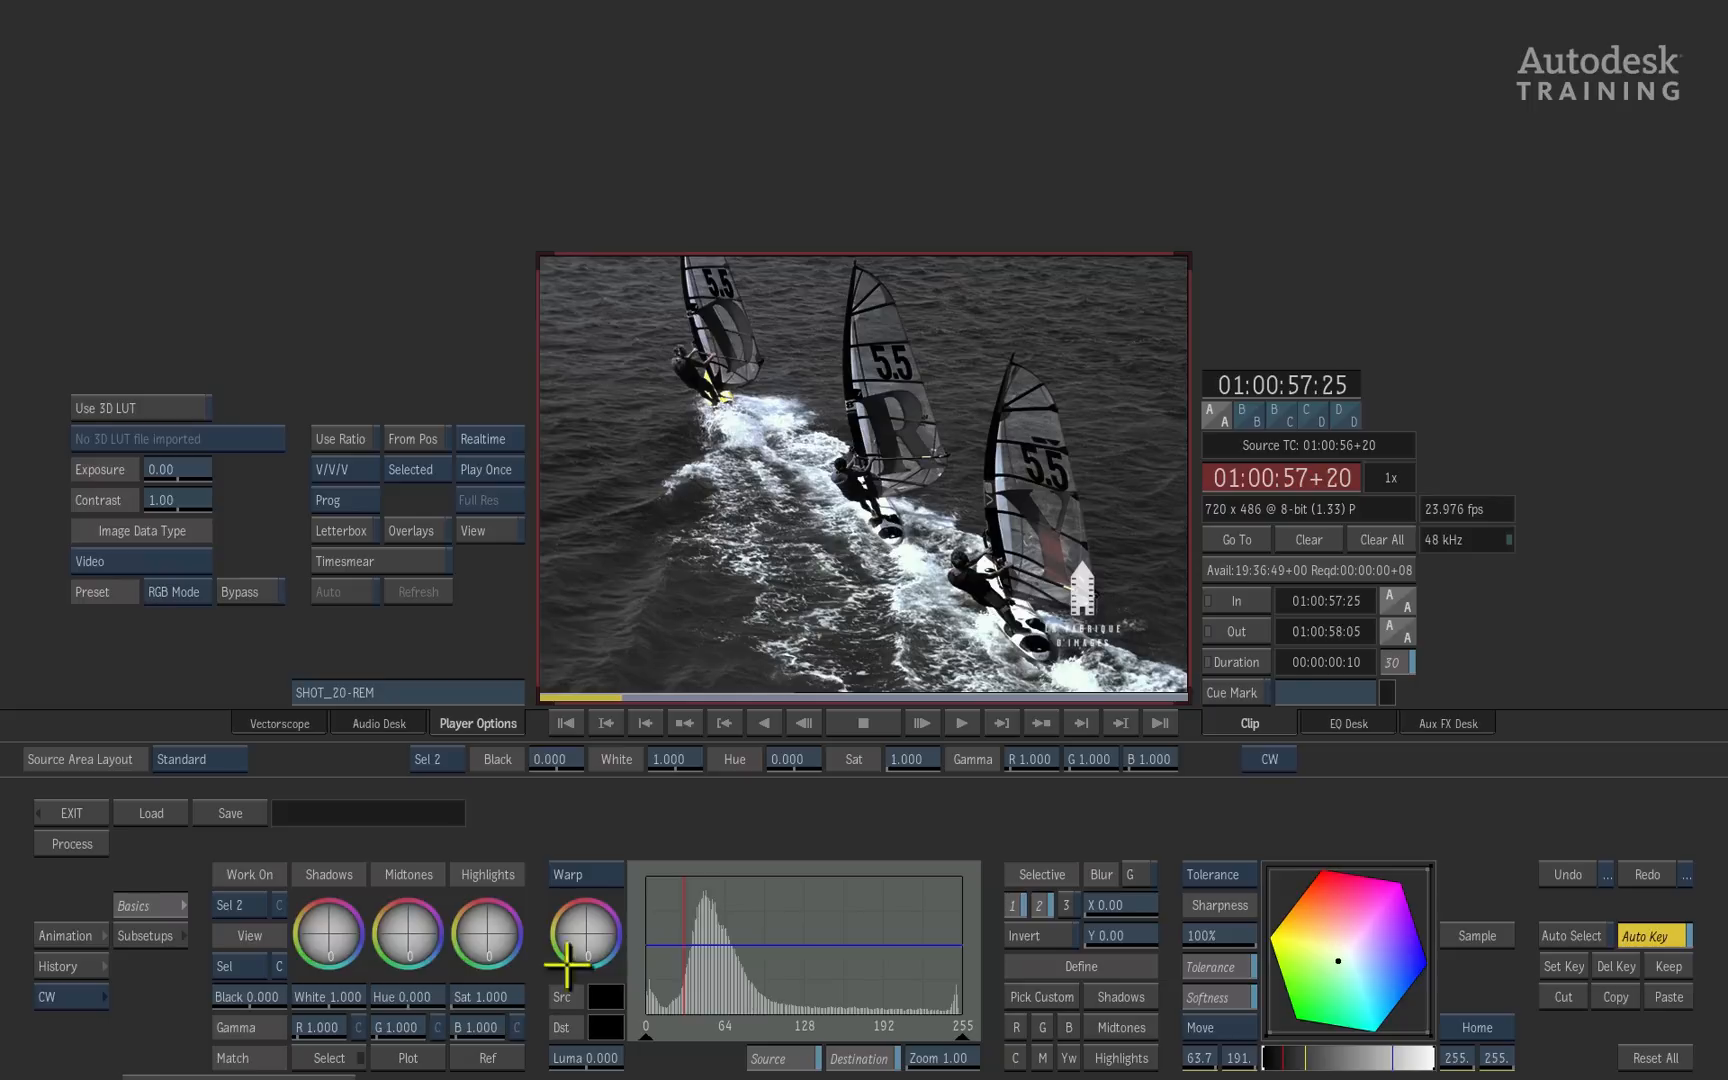
pyautogui.click(225, 963)
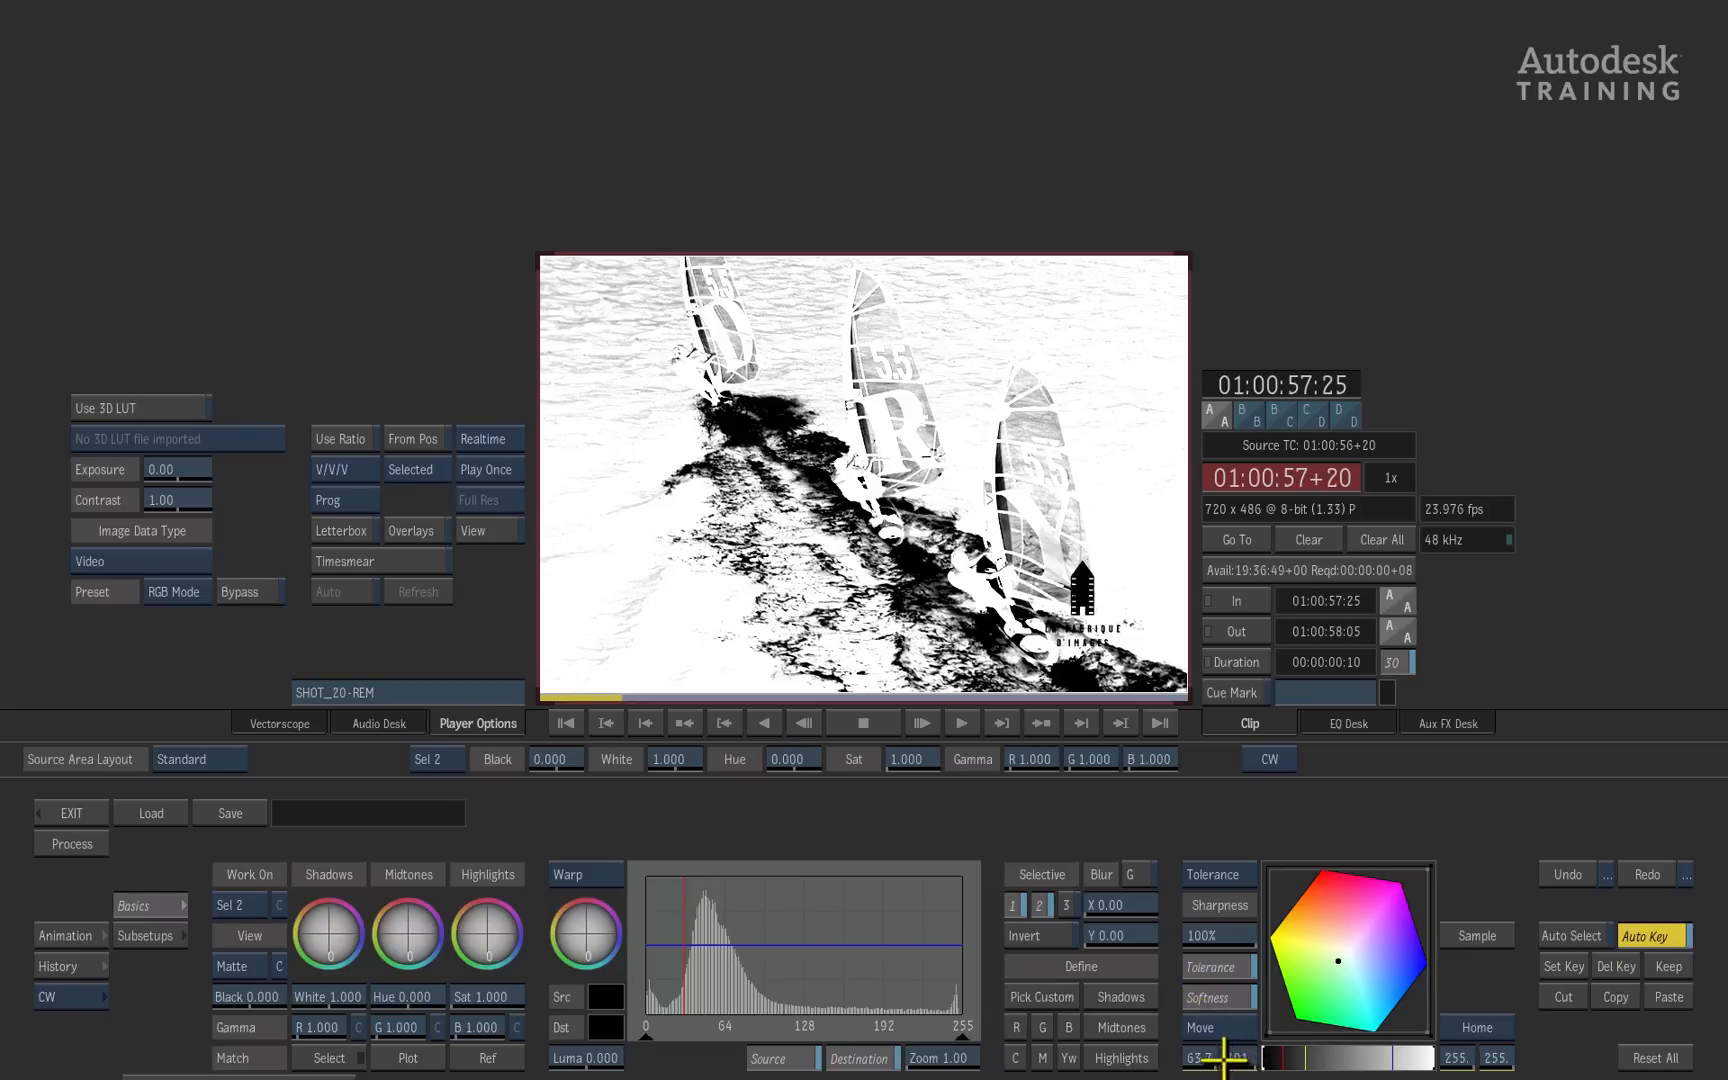
pyautogui.moveTo(1222, 1055); pyautogui.dragTo(1047, 1052)
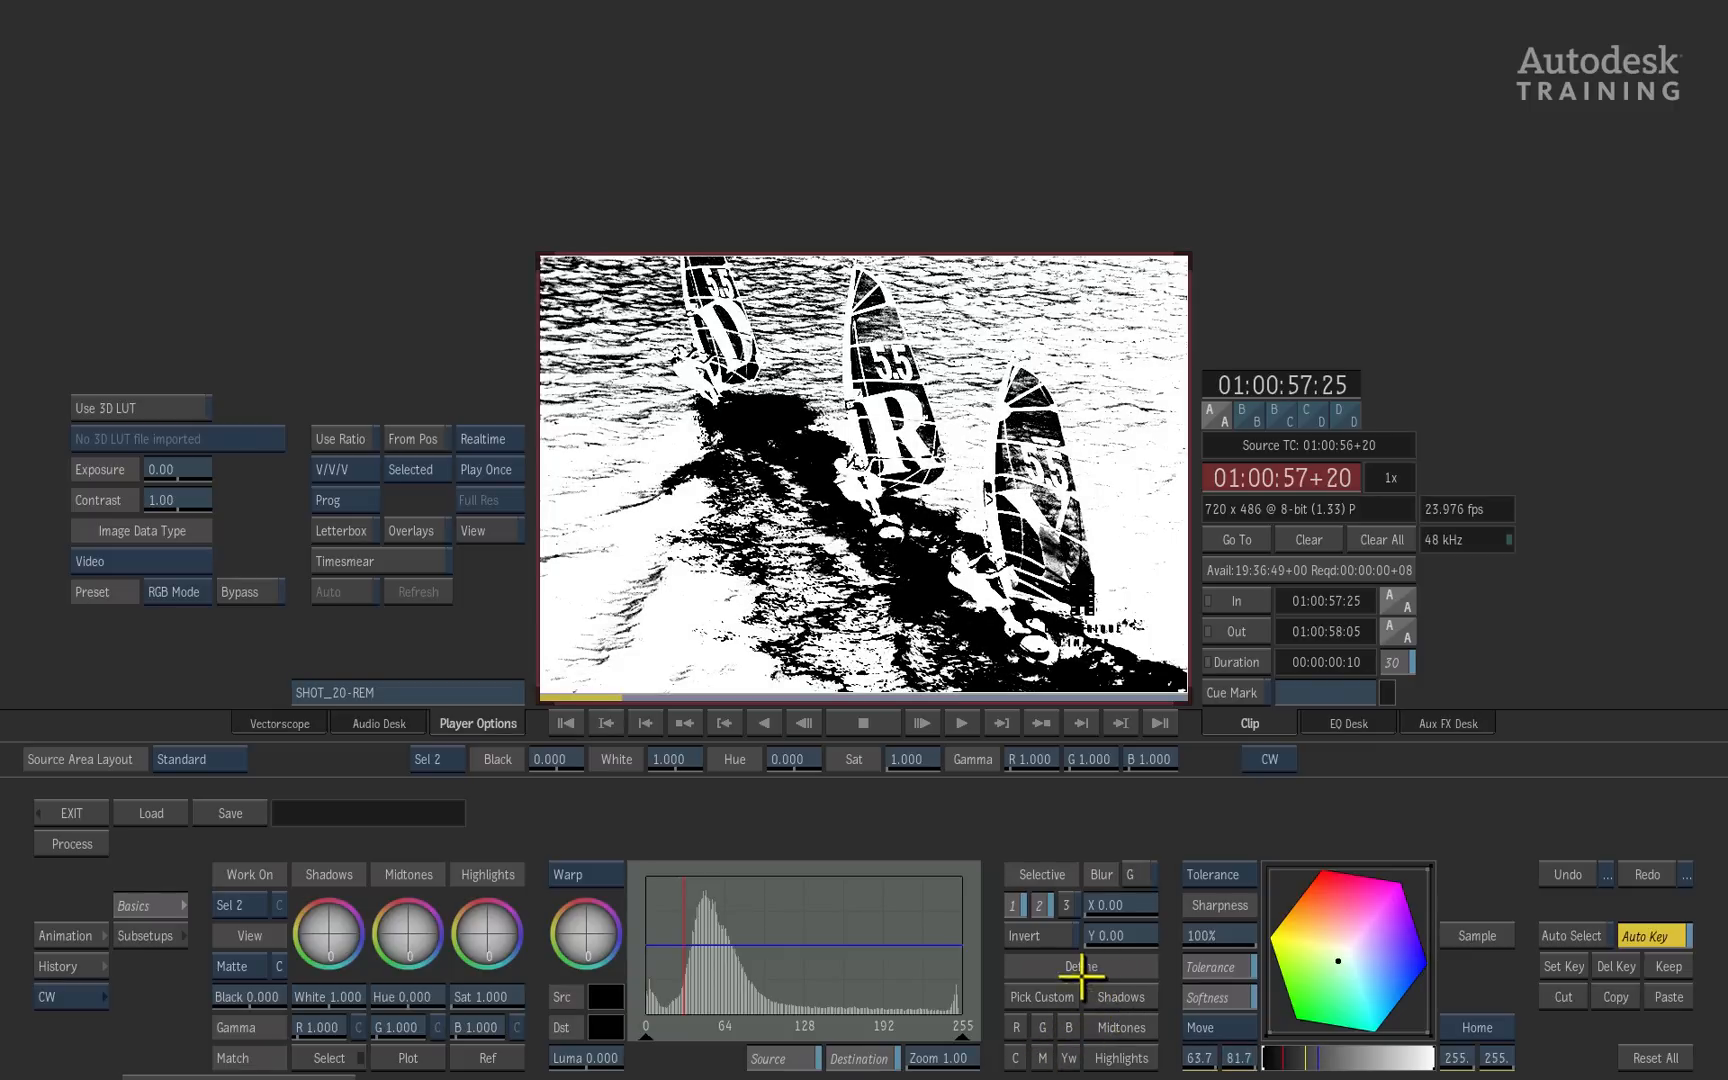
# - In the Result view, raise the Sel 2 white level to 2.140 and blur its matte by 10.00 in X and Y
pyautogui.click(222, 966)
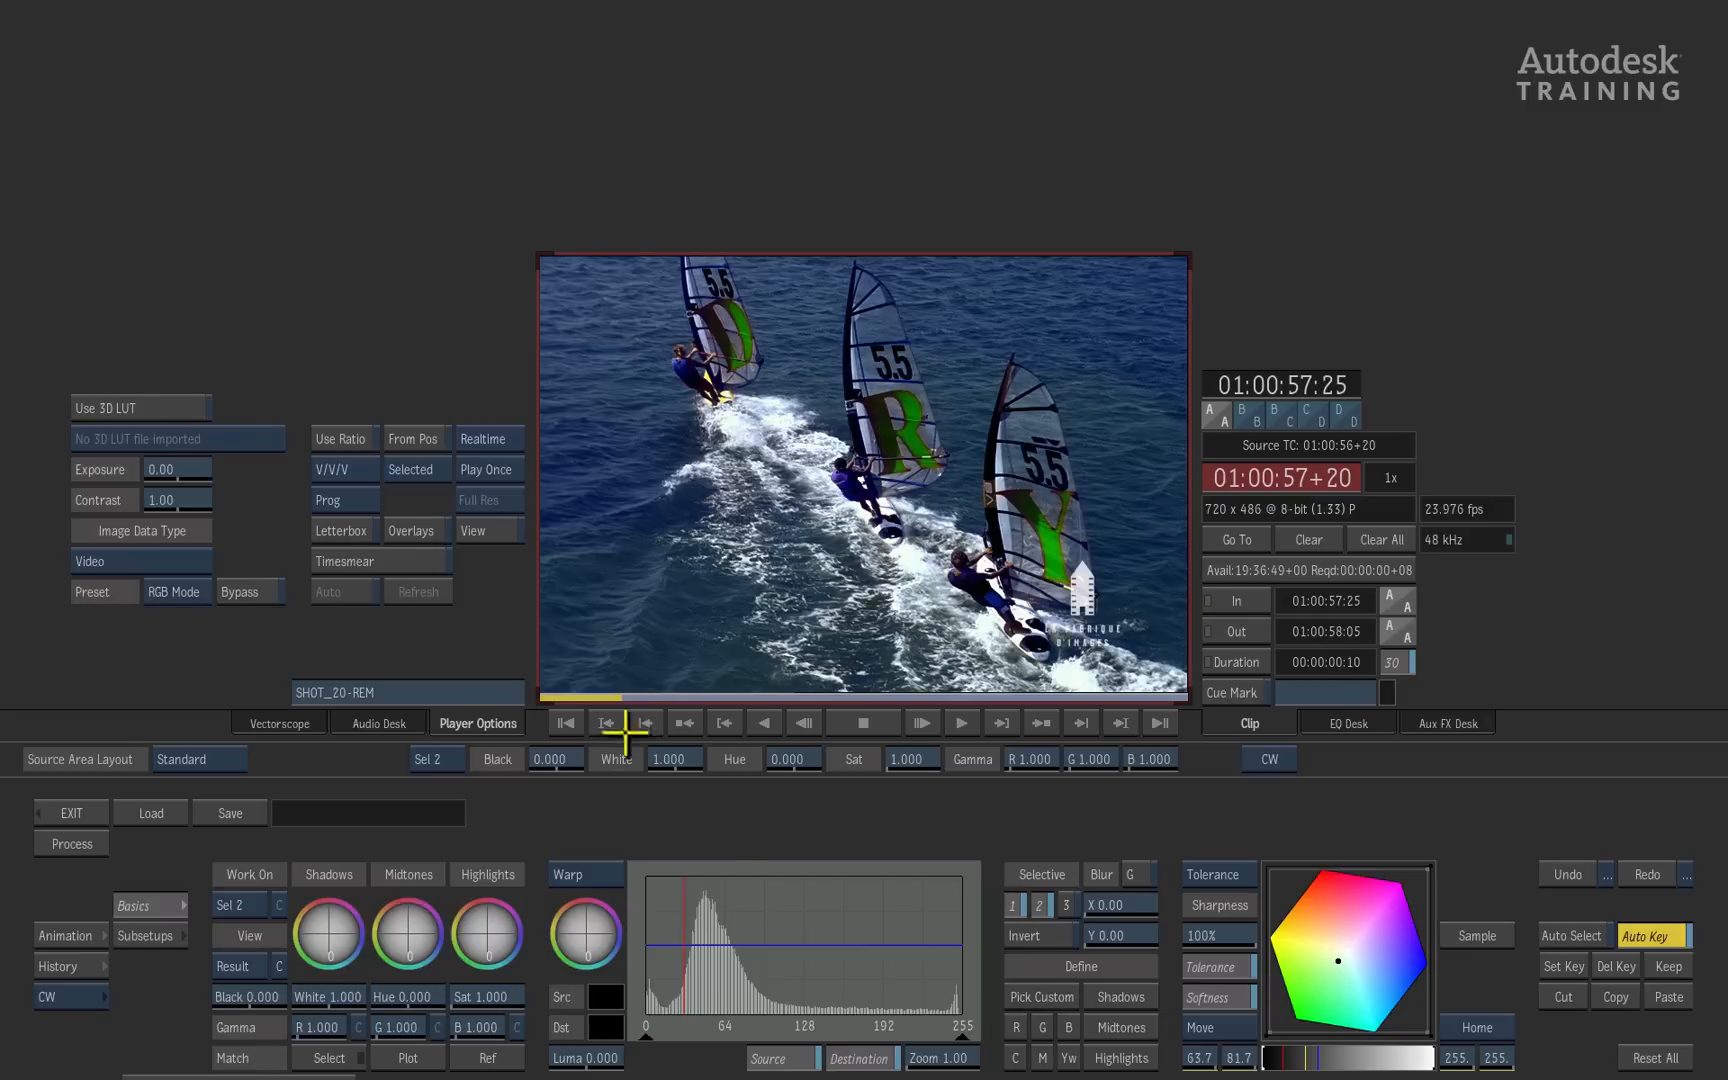
pyautogui.moveTo(322, 997); pyautogui.dragTo(403, 996)
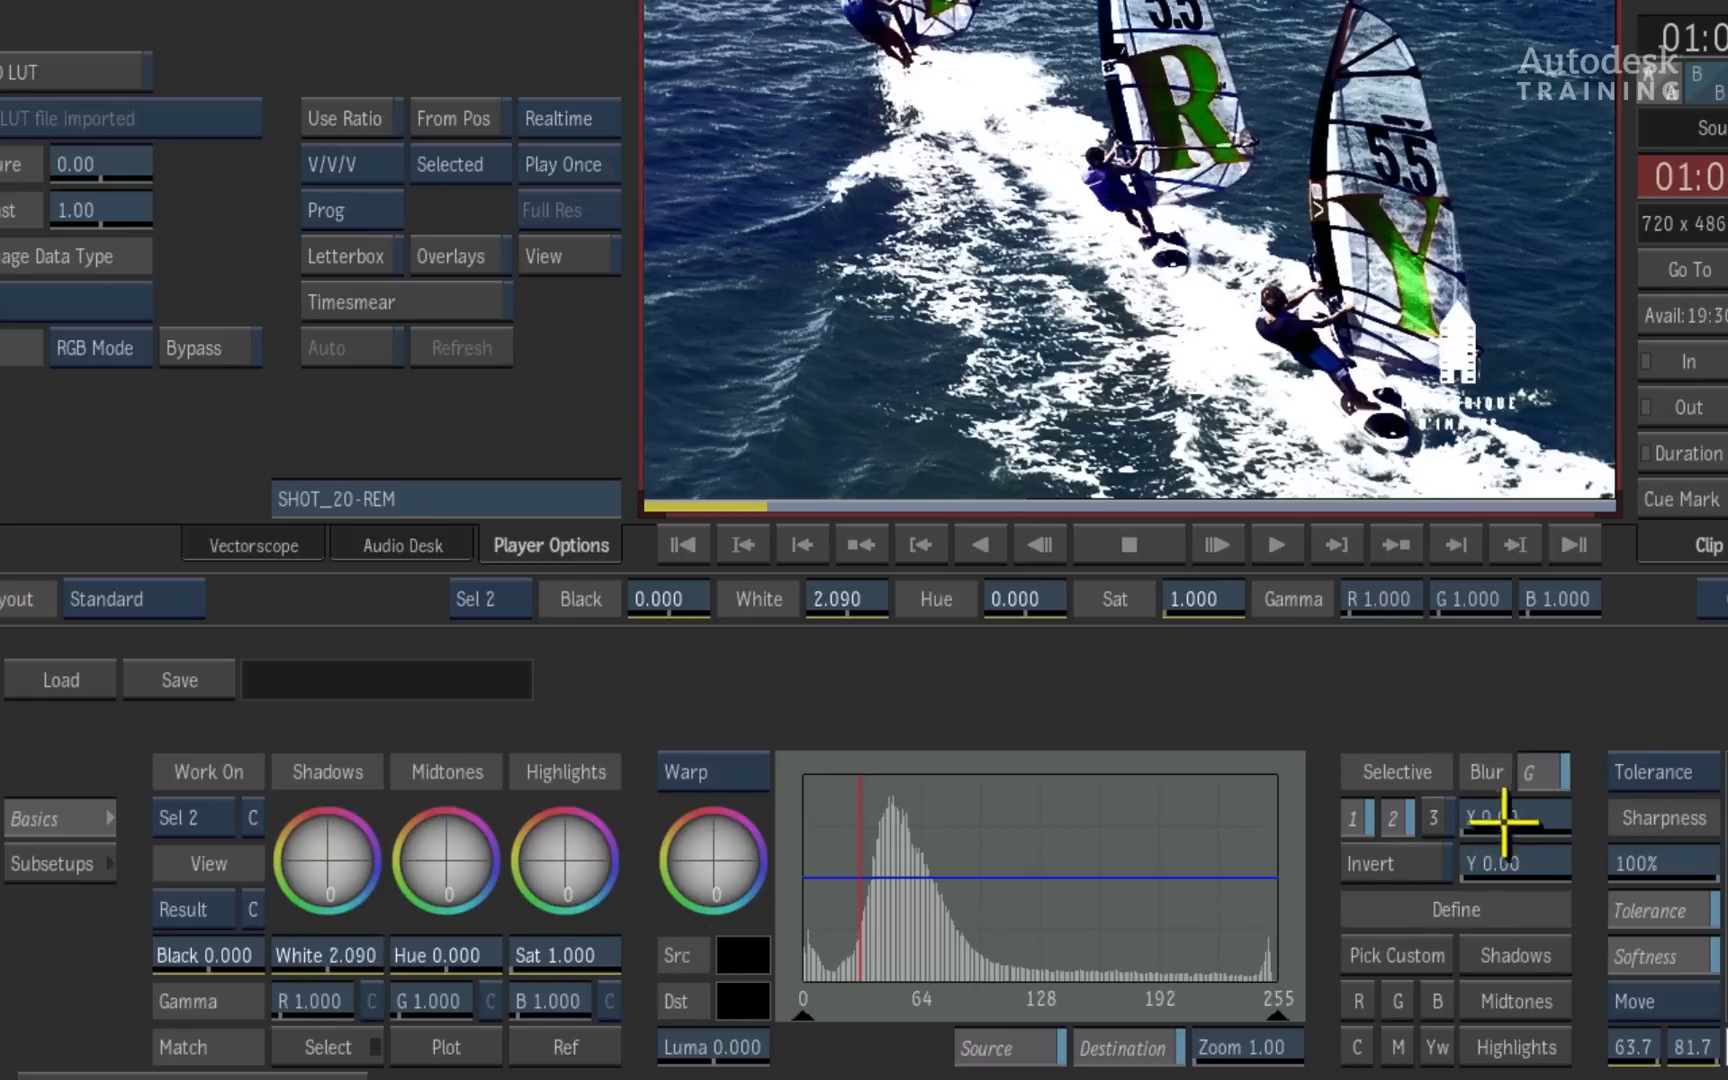
pyautogui.moveTo(1523, 818)
pyautogui.mouseDown()
pyautogui.moveTo(1504, 814)
pyautogui.moveTo(1547, 803)
pyautogui.moveTo(1477, 802)
pyautogui.moveTo(1534, 802)
pyautogui.mouseUp()
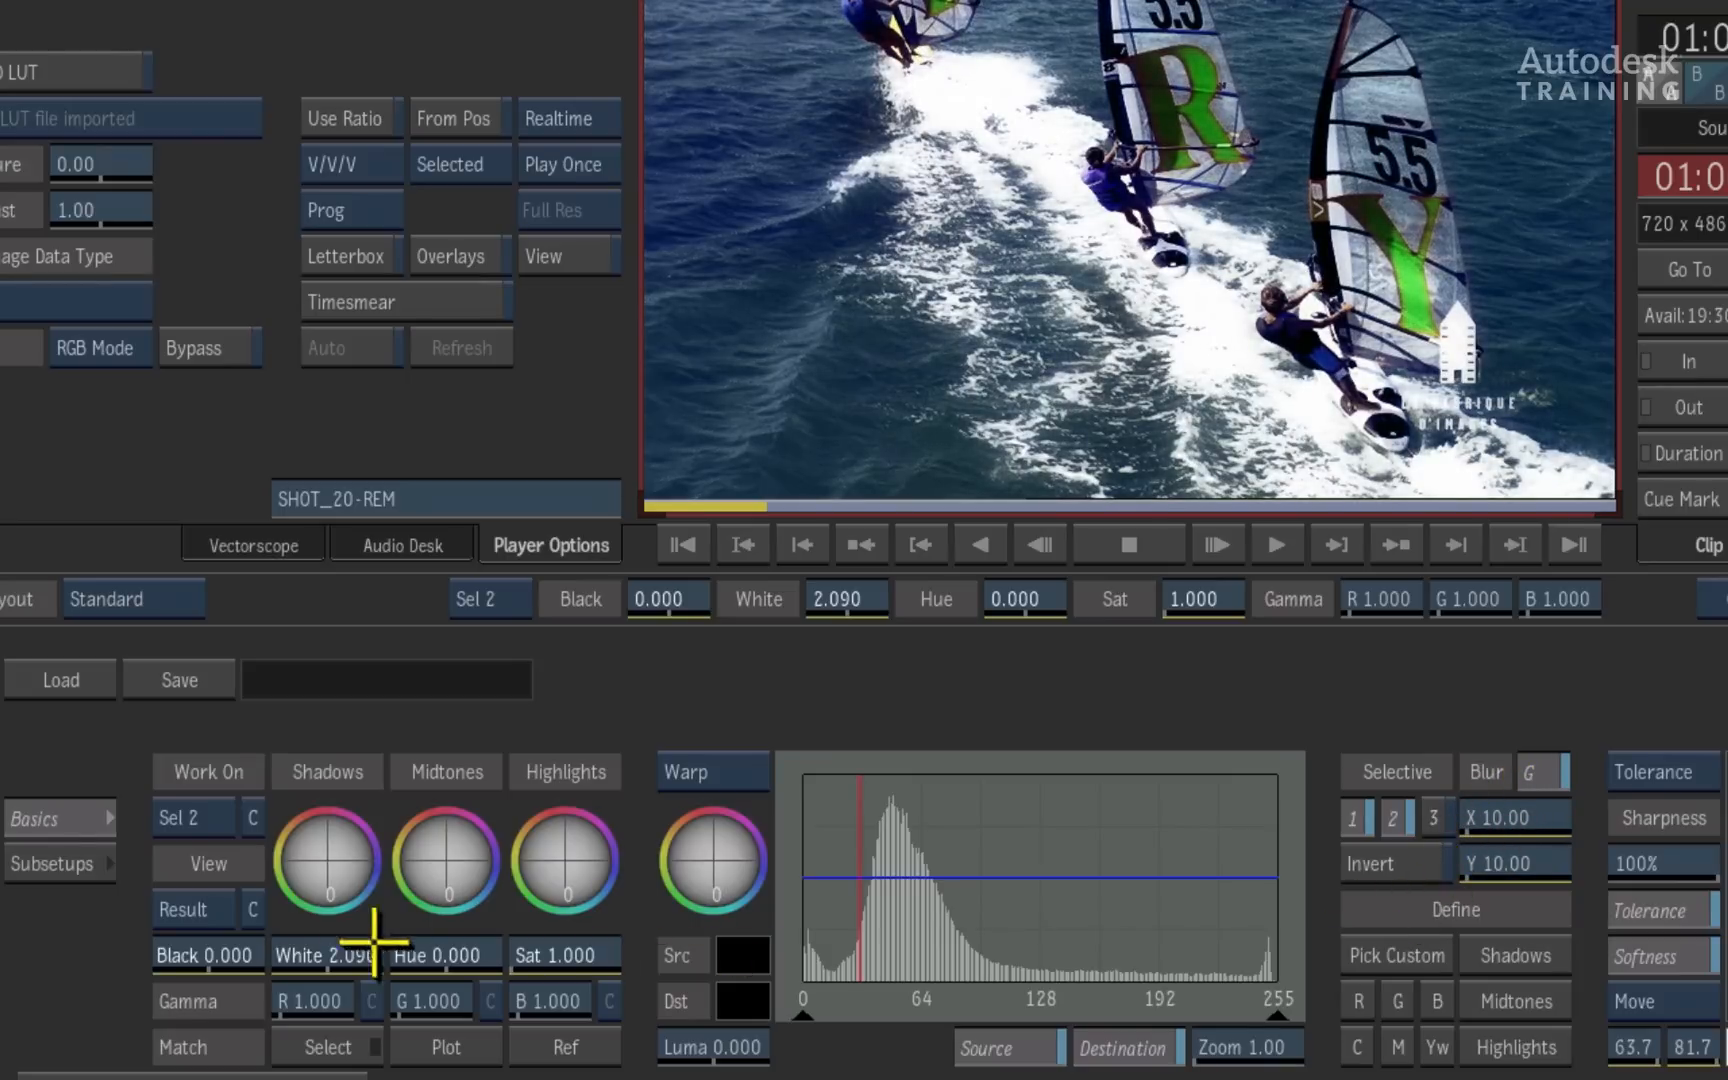
pyautogui.moveTo(347, 953)
pyautogui.mouseDown()
pyautogui.moveTo(301, 950)
pyautogui.moveTo(351, 945)
pyautogui.mouseUp()
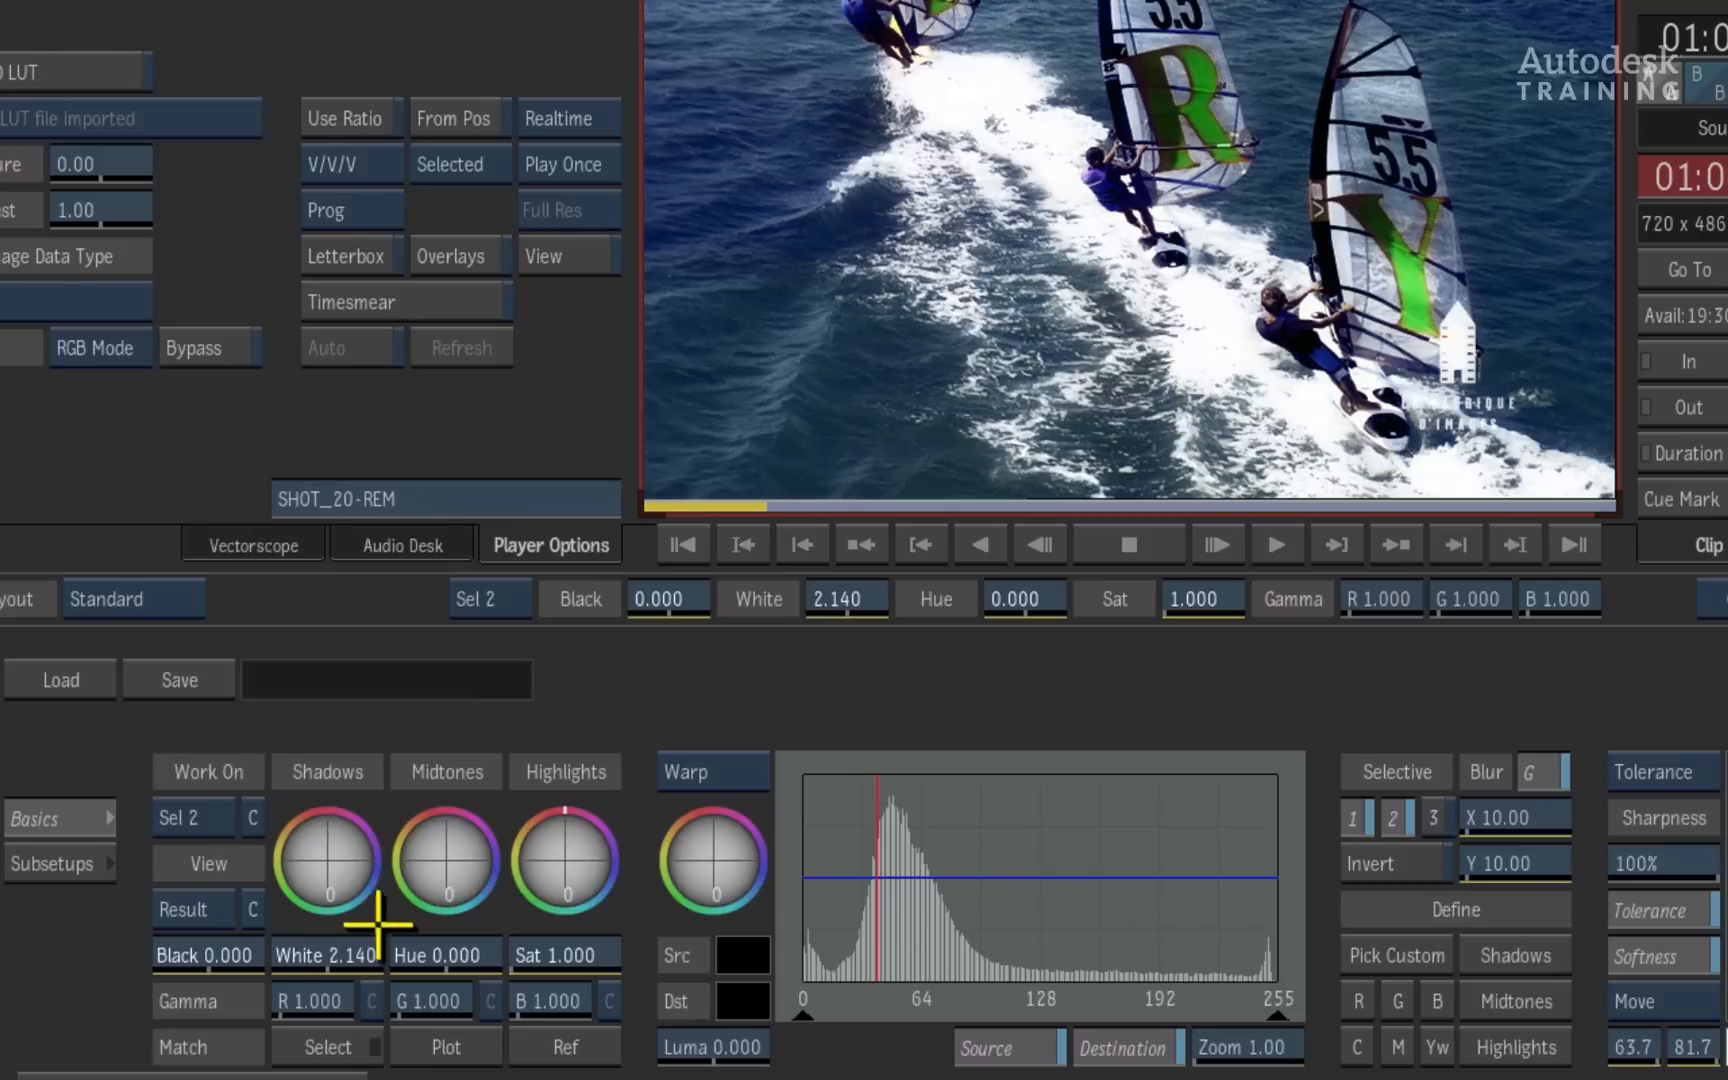
# - Change the working level to Sel 3, define it from the blue preset and sample the blue water near the front sail
pyautogui.click(200, 812)
pyautogui.click(201, 808)
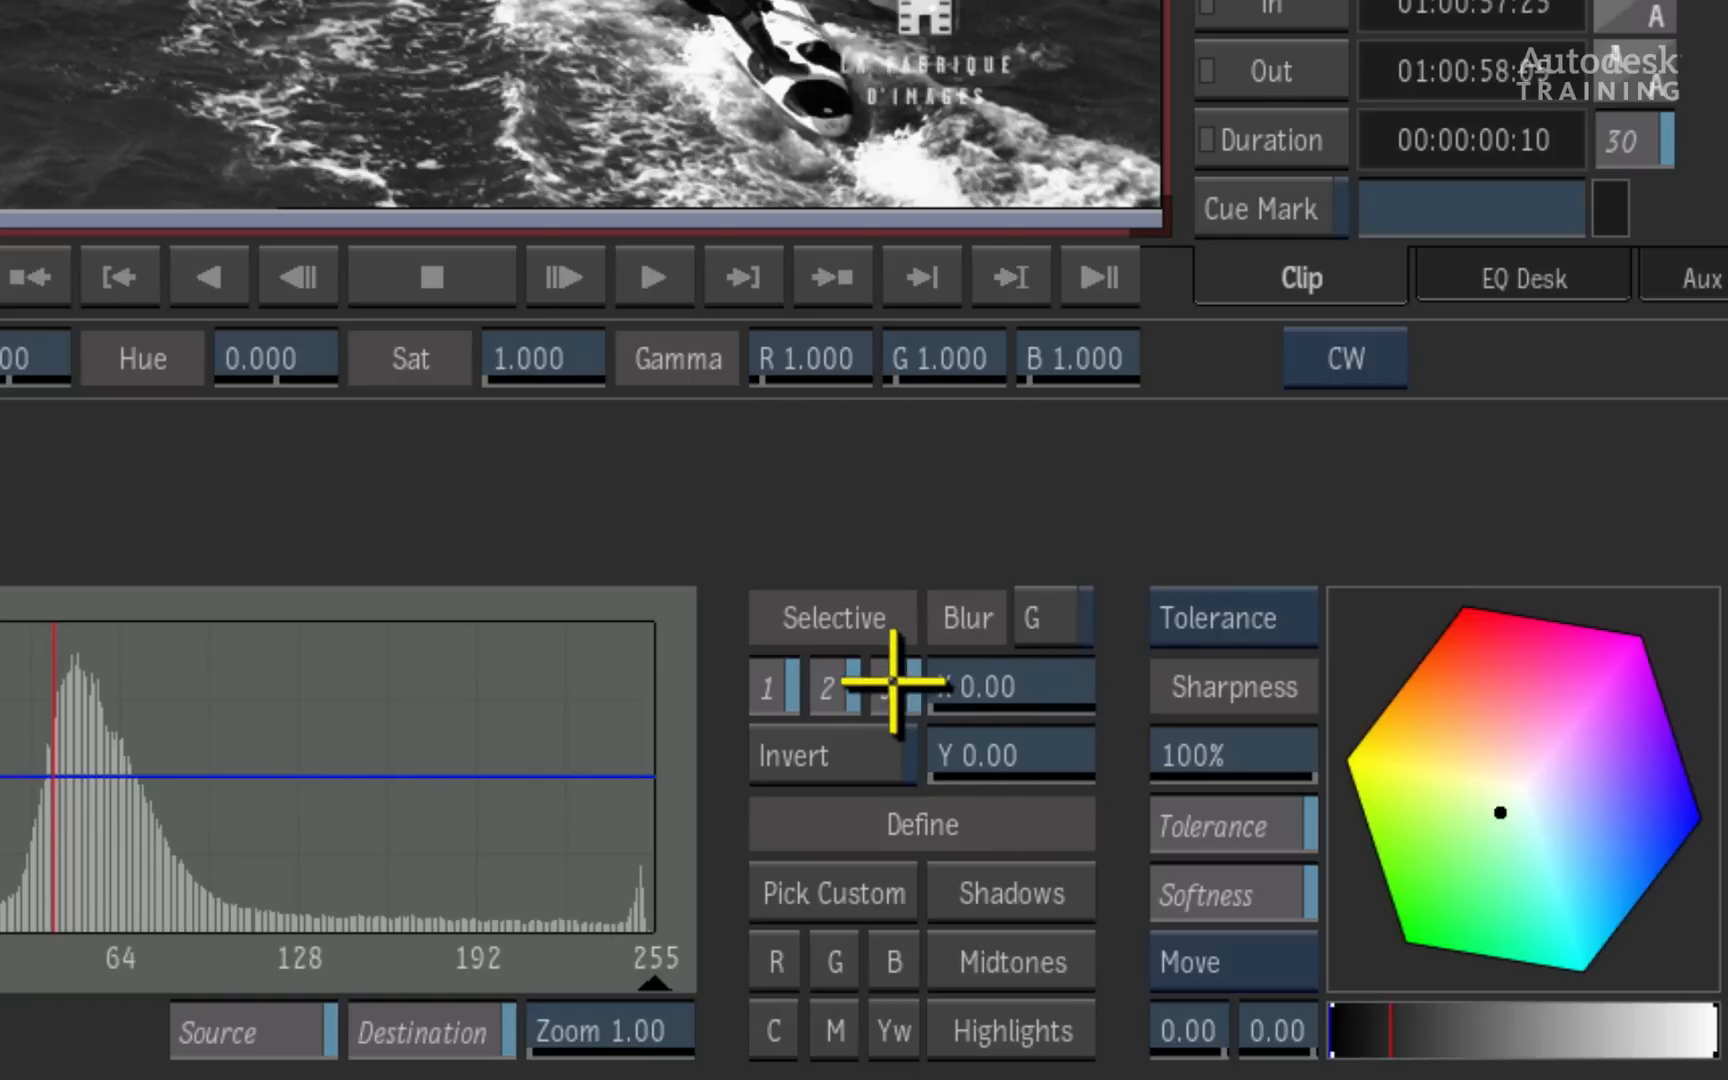
pyautogui.click(895, 962)
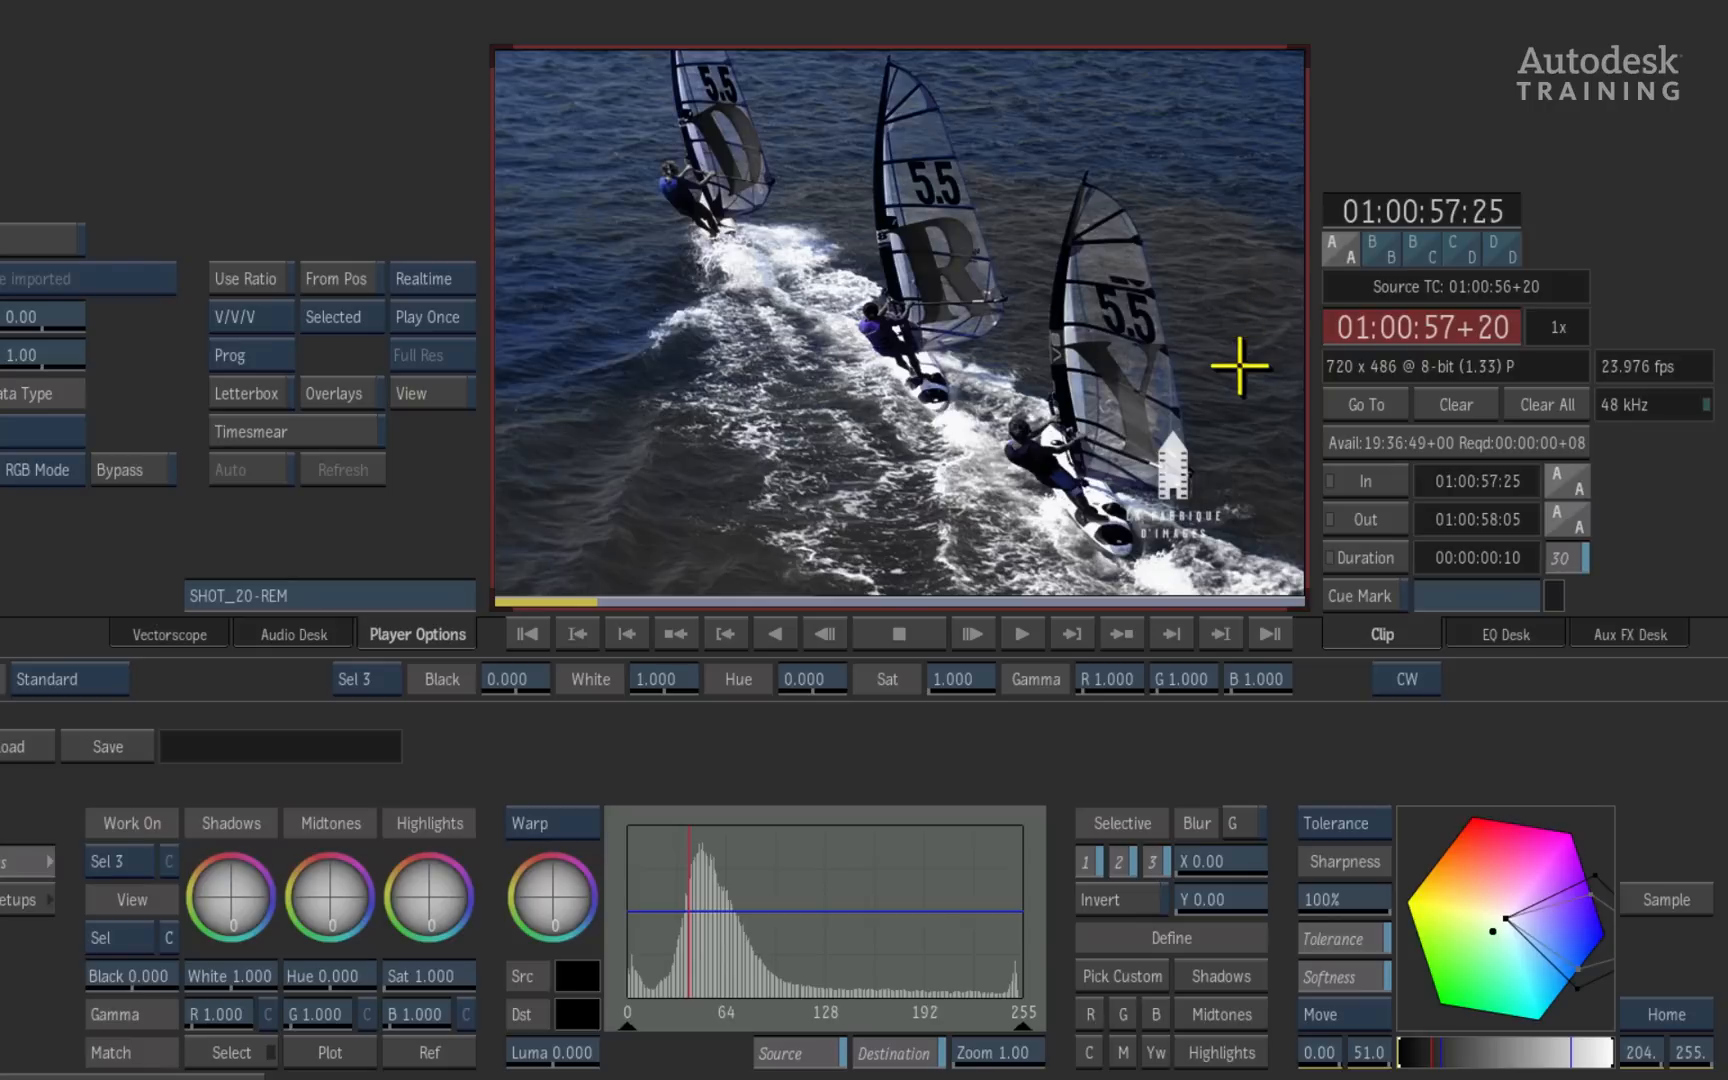
pyautogui.click(1668, 899)
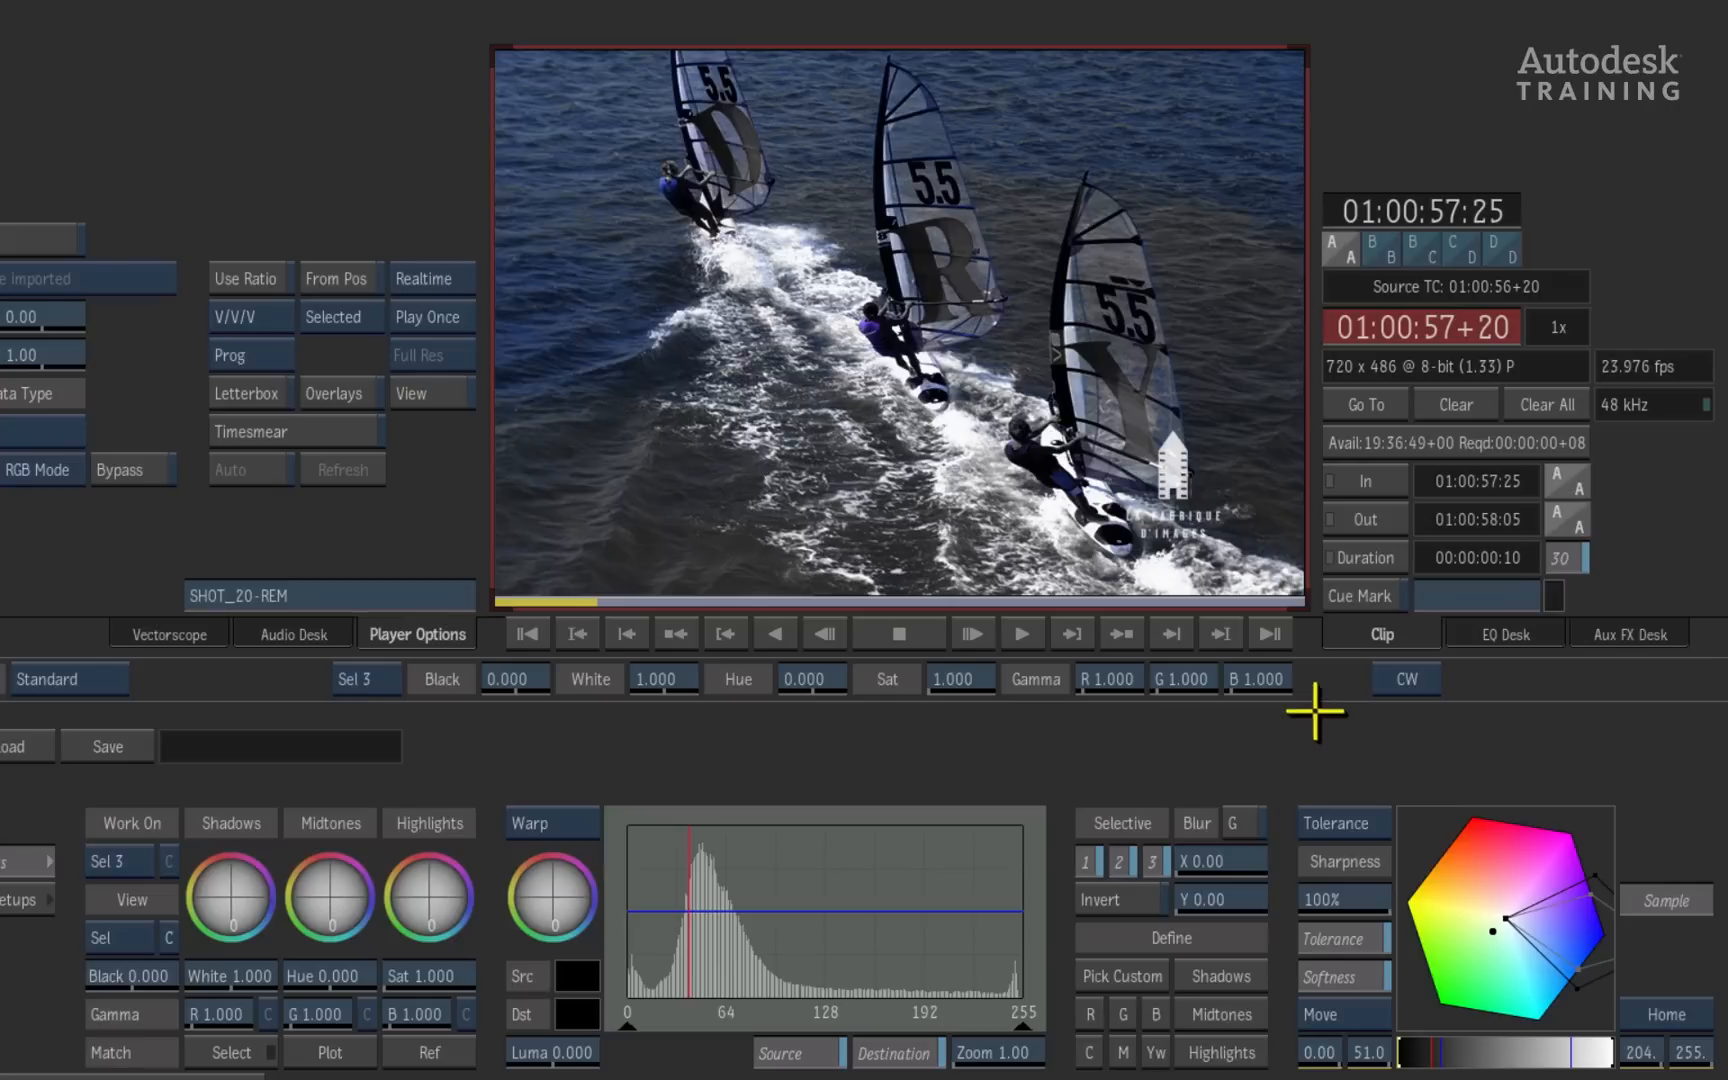
pyautogui.click(1203, 240)
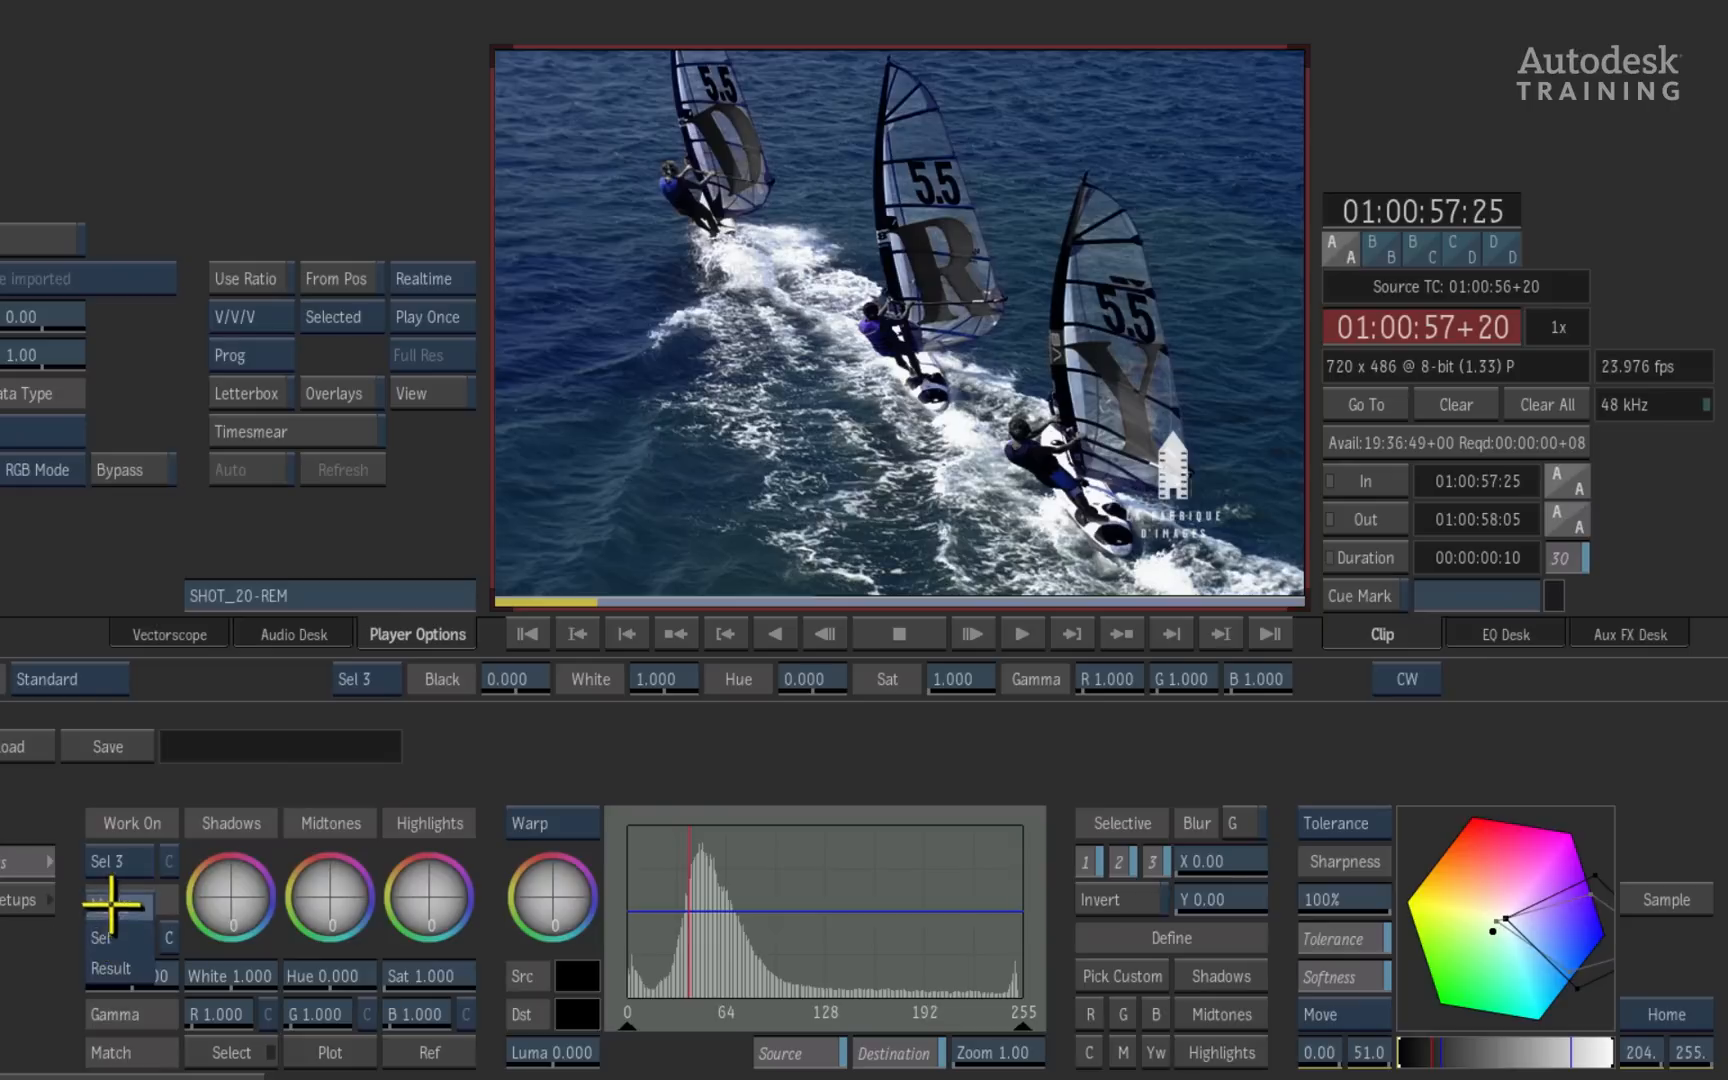
# - Refine the Sel 3 matte in the Matte view, with luminance range values of 34.2 and 213 and a sharpness of 50%
pyautogui.click(115, 908)
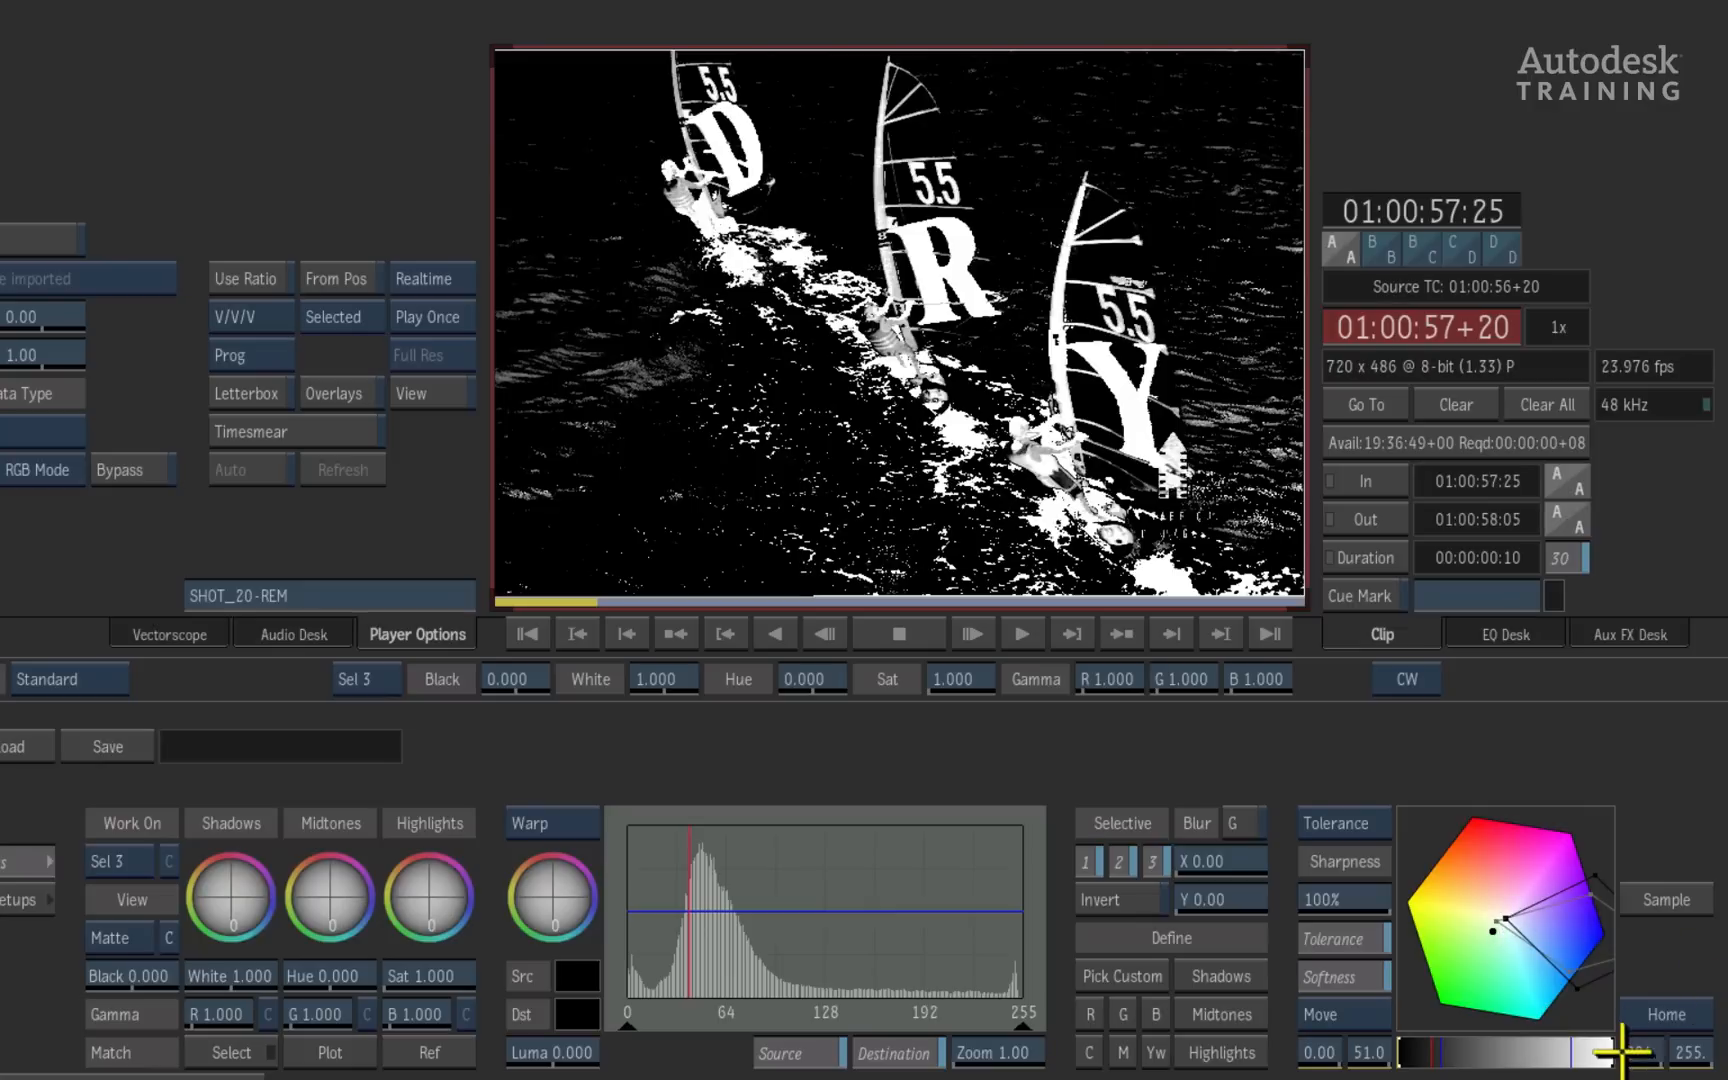
pyautogui.moveTo(1643, 1055); pyautogui.dragTo(1601, 1055)
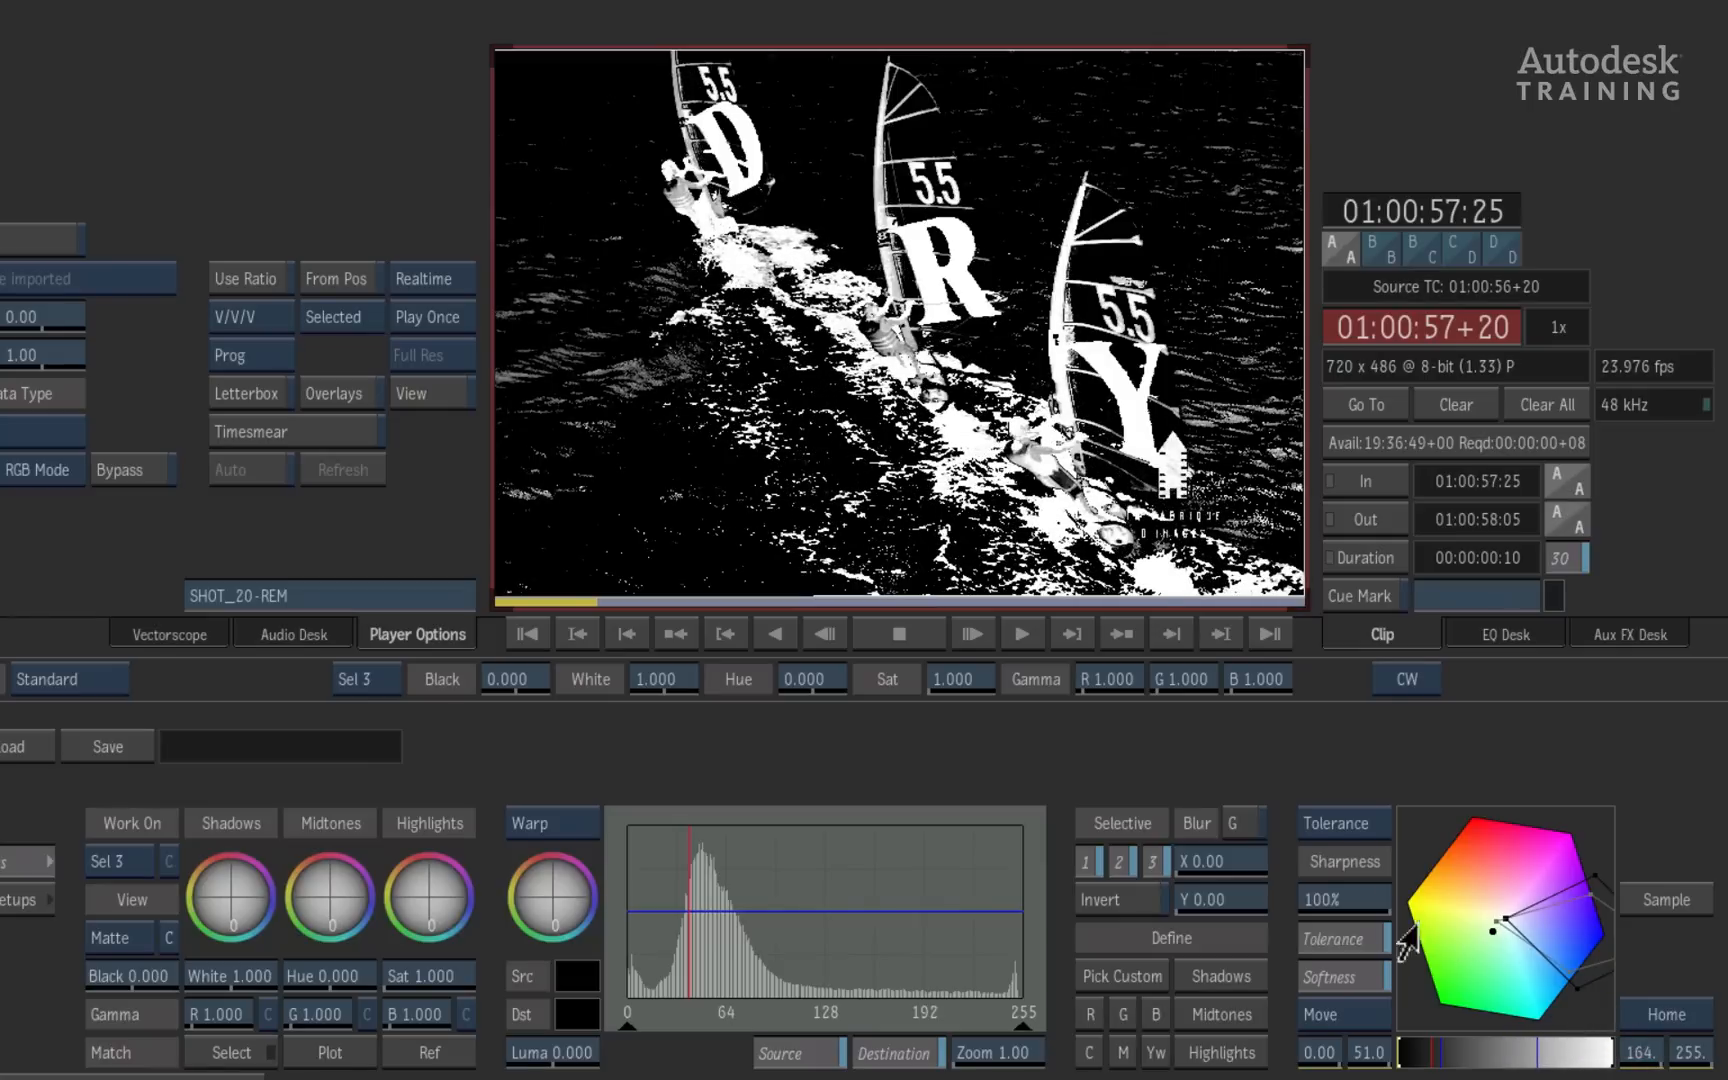
pyautogui.moveTo(1342, 903); pyautogui.dragTo(1227, 880)
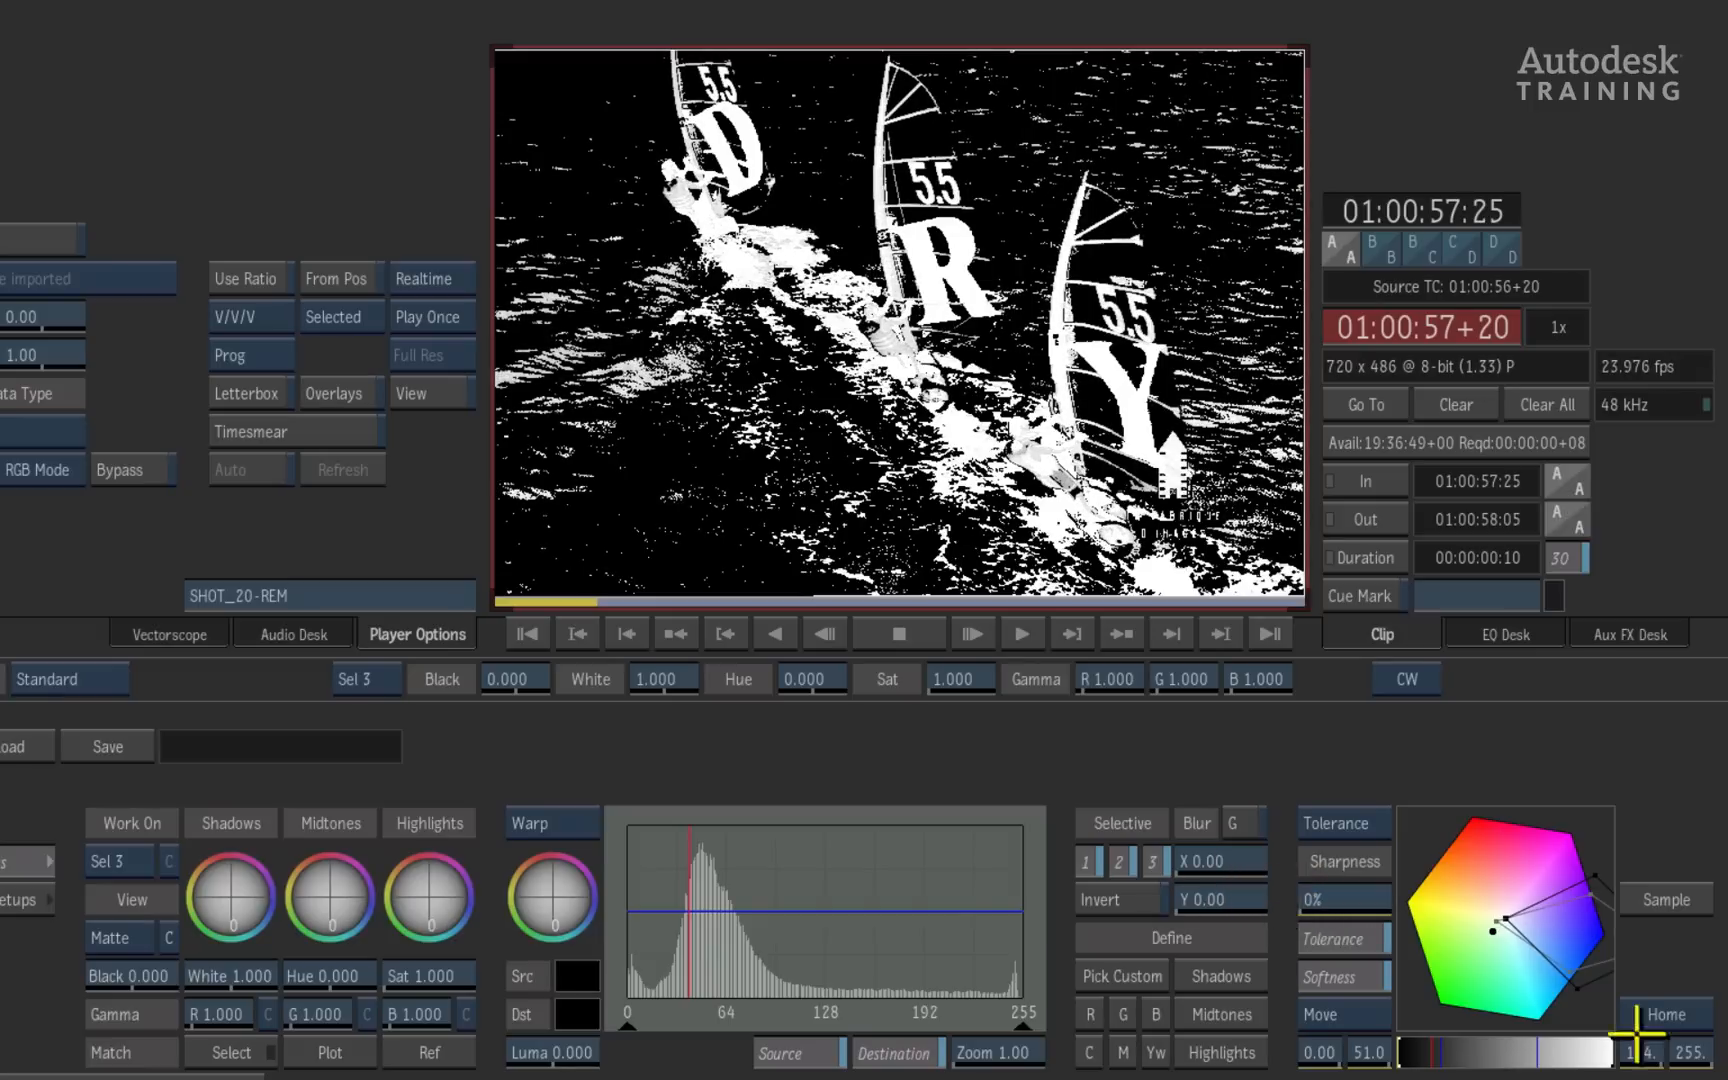
pyautogui.moveTo(1652, 1053)
pyautogui.mouseDown()
pyautogui.moveTo(1612, 1040)
pyautogui.moveTo(1668, 1031)
pyautogui.mouseUp()
pyautogui.moveTo(1311, 891); pyautogui.dragTo(1389, 897)
# - Blur the Sel 3 matte by 5.00 in X and Y and lower its black level to -0.220 in the Result view
pyautogui.click(1239, 818)
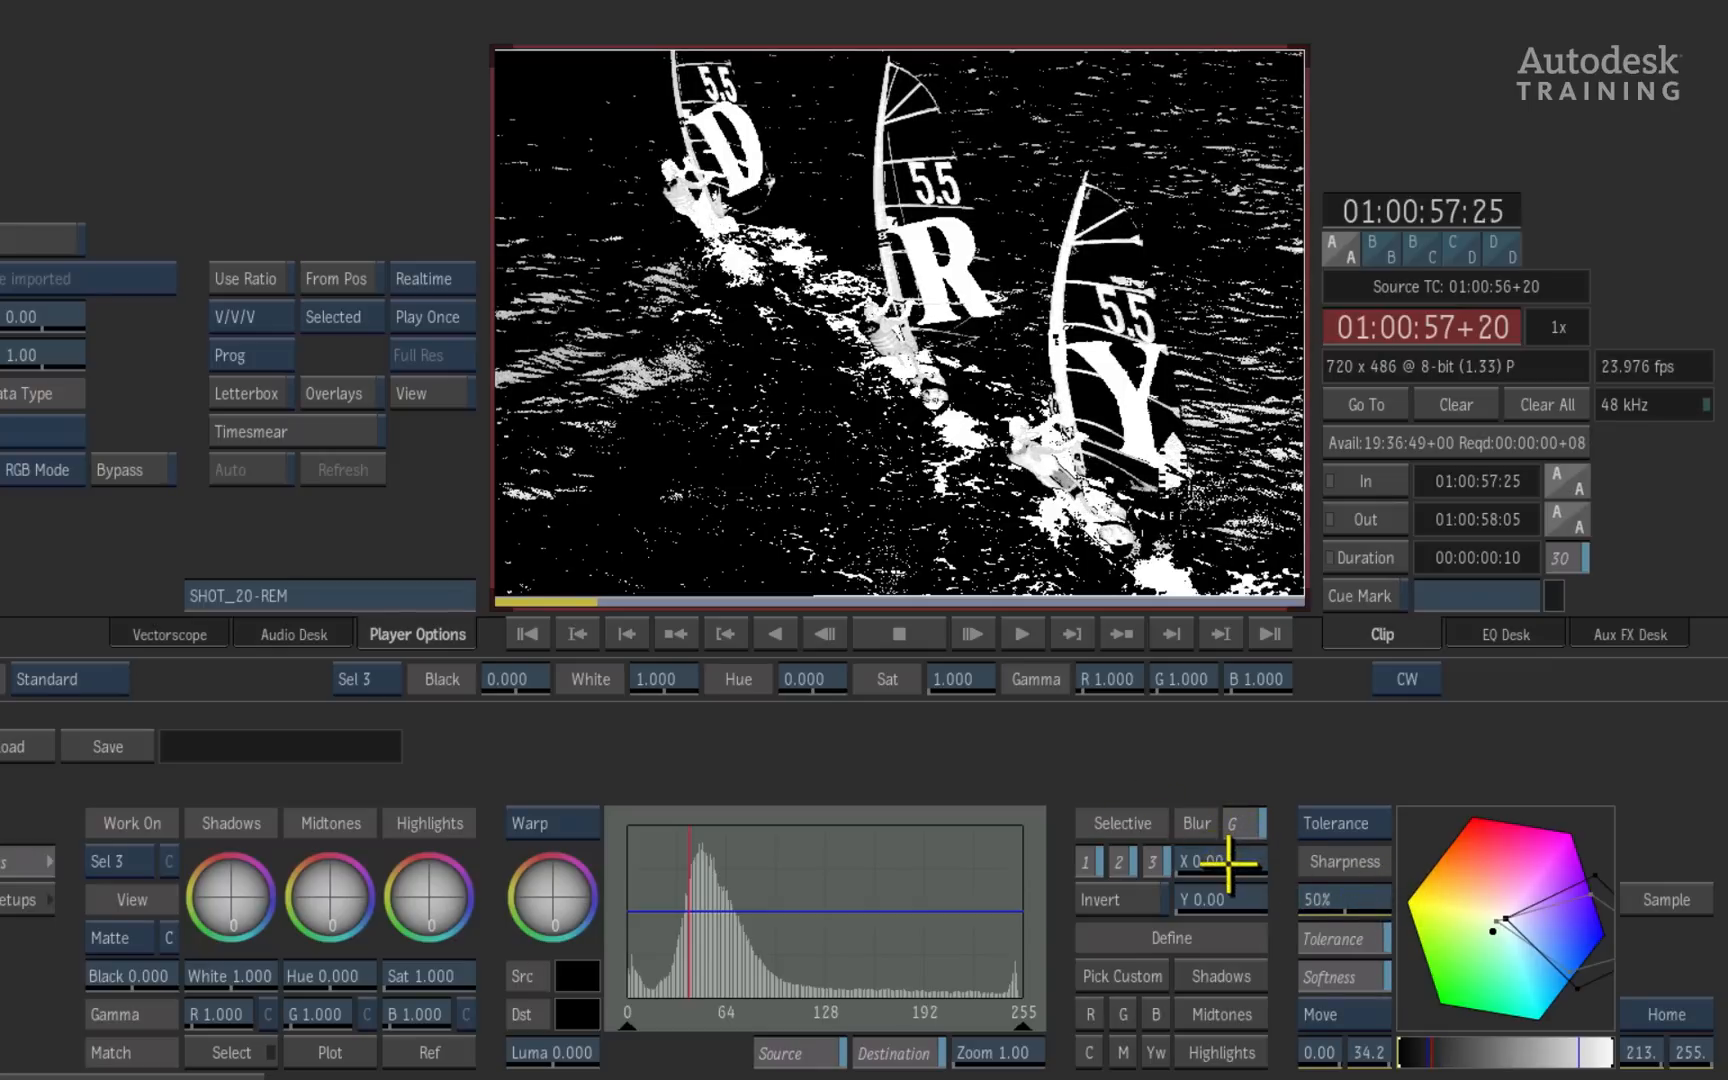
pyautogui.moveTo(1204, 860); pyautogui.dragTo(1210, 858)
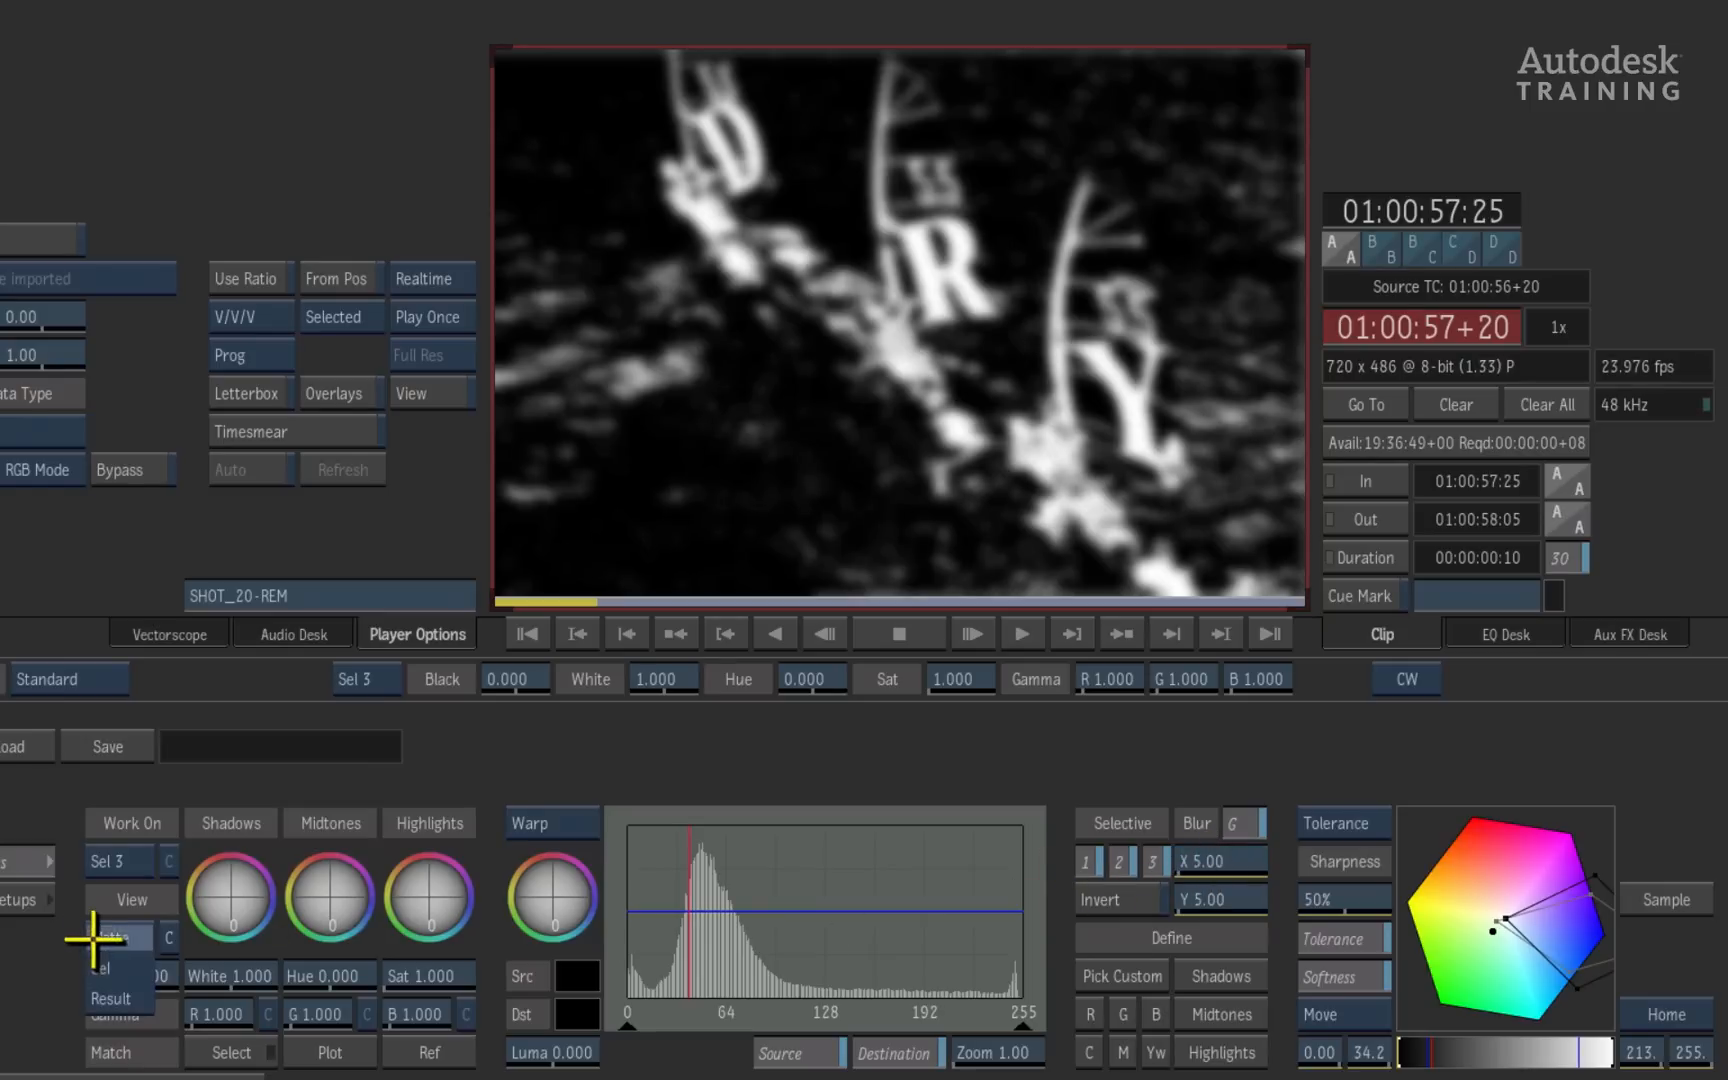
pyautogui.click(96, 937)
pyautogui.moveTo(140, 982); pyautogui.dragTo(108, 972)
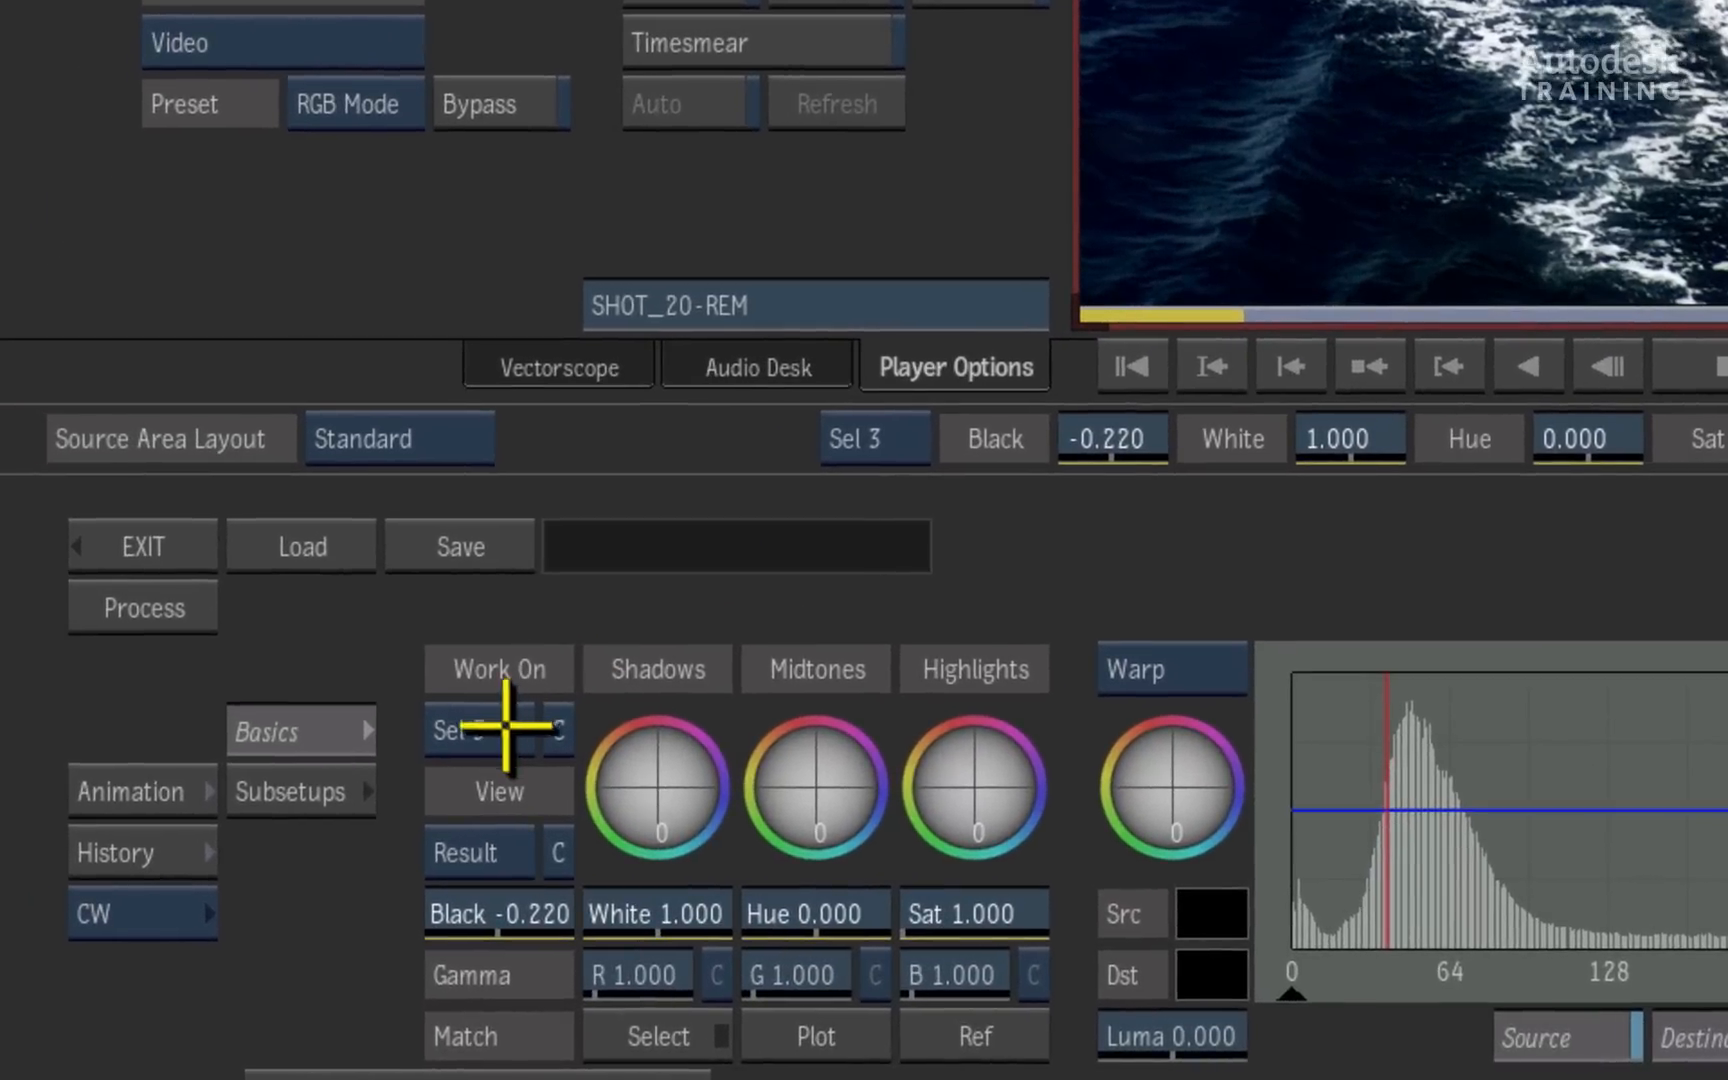
# - Change the working level to Master and lower the overall saturation to 0.600
pyautogui.click(507, 727)
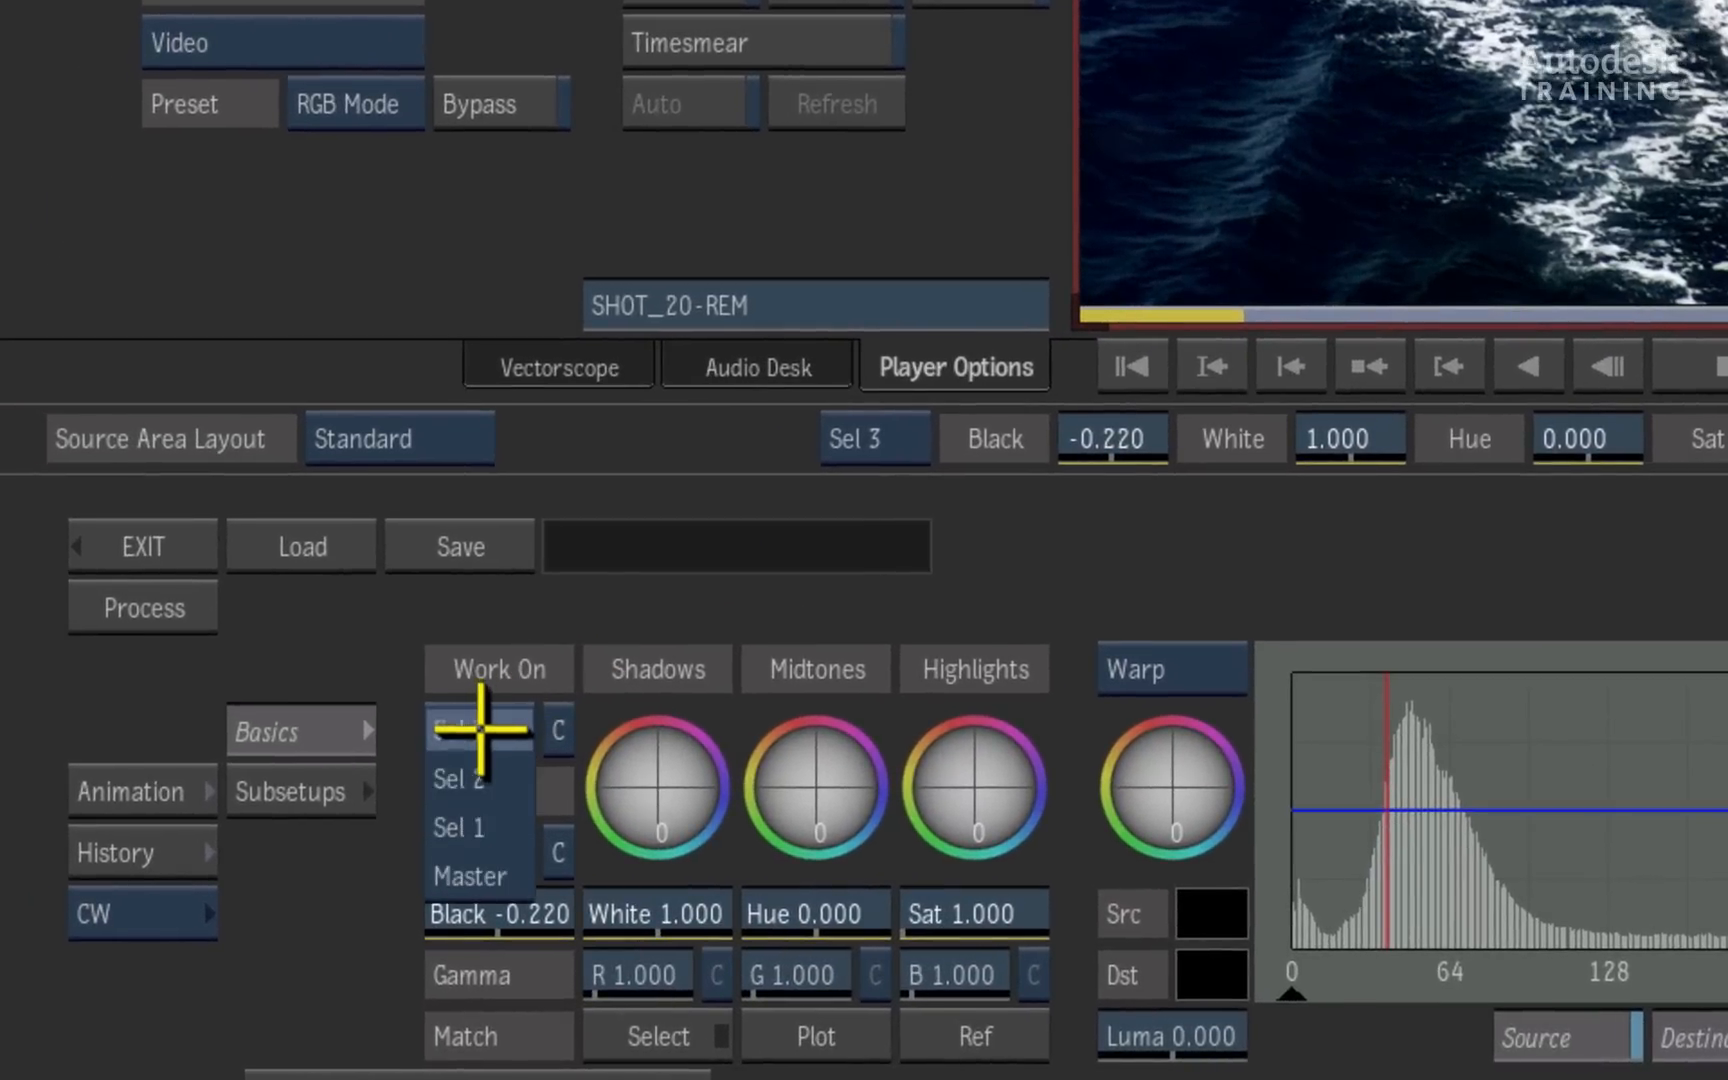
pyautogui.click(490, 875)
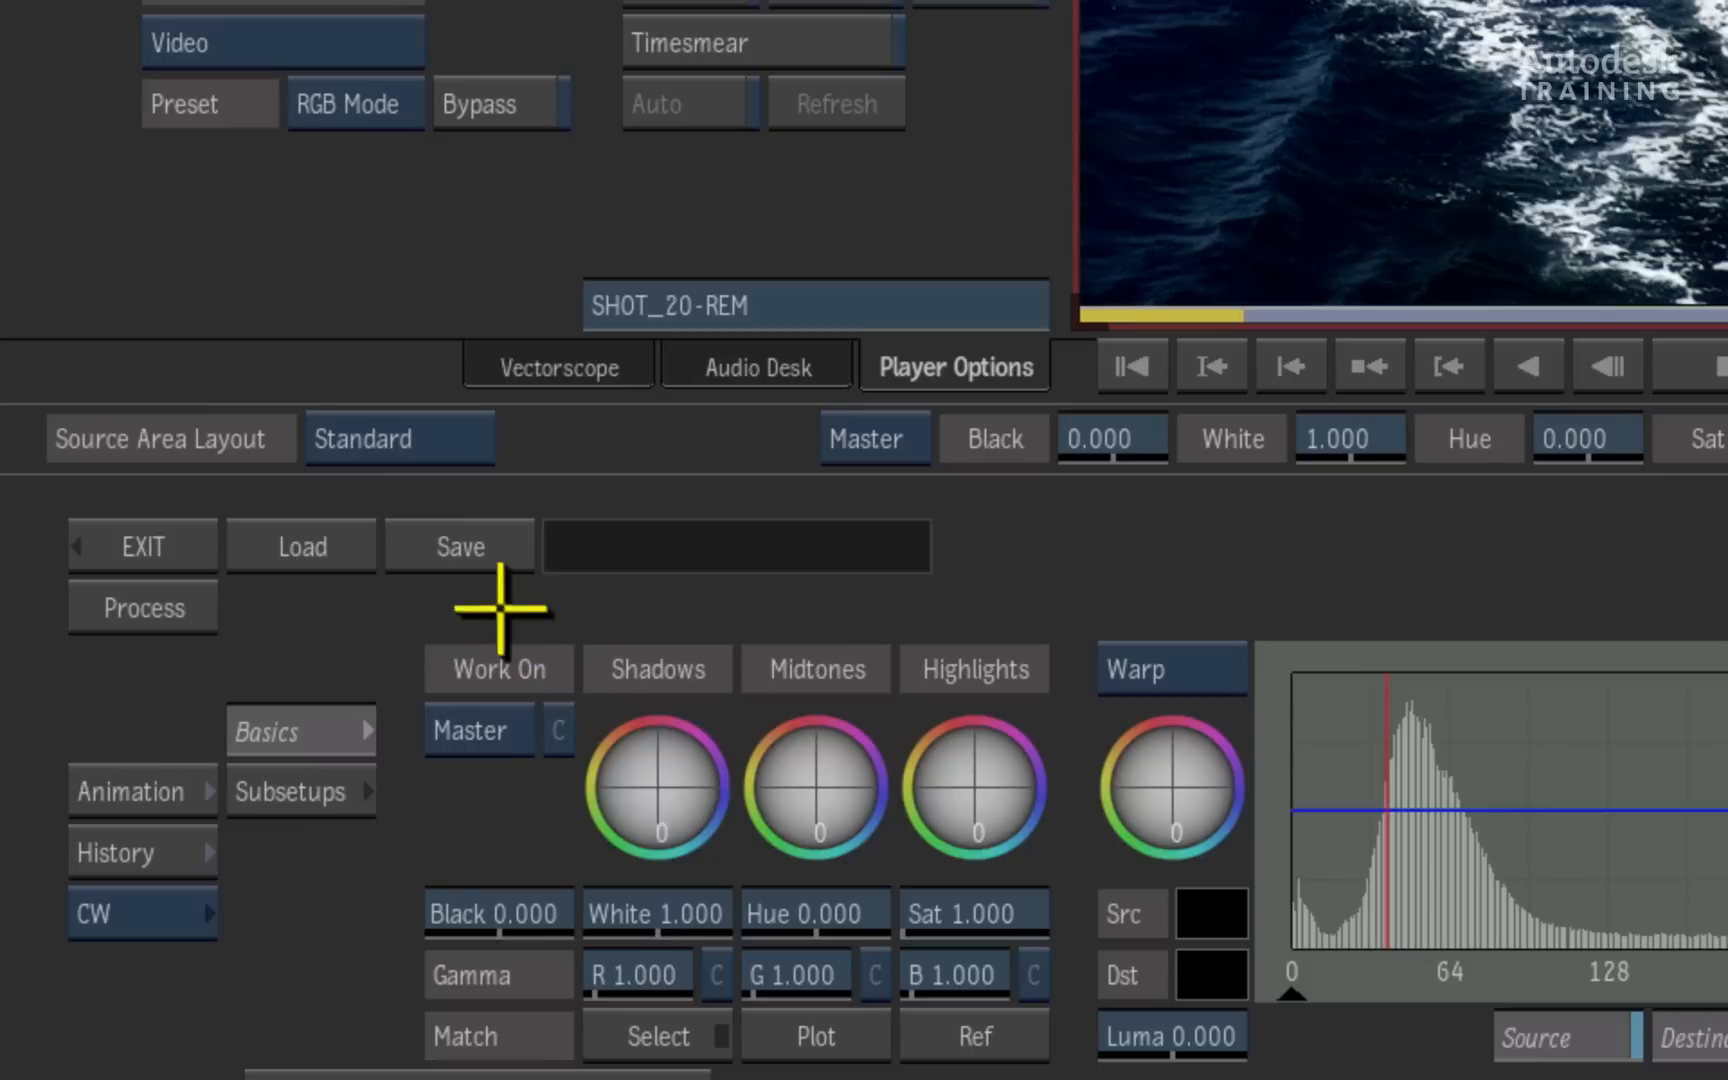
pyautogui.moveTo(1040, 915); pyautogui.dragTo(956, 921)
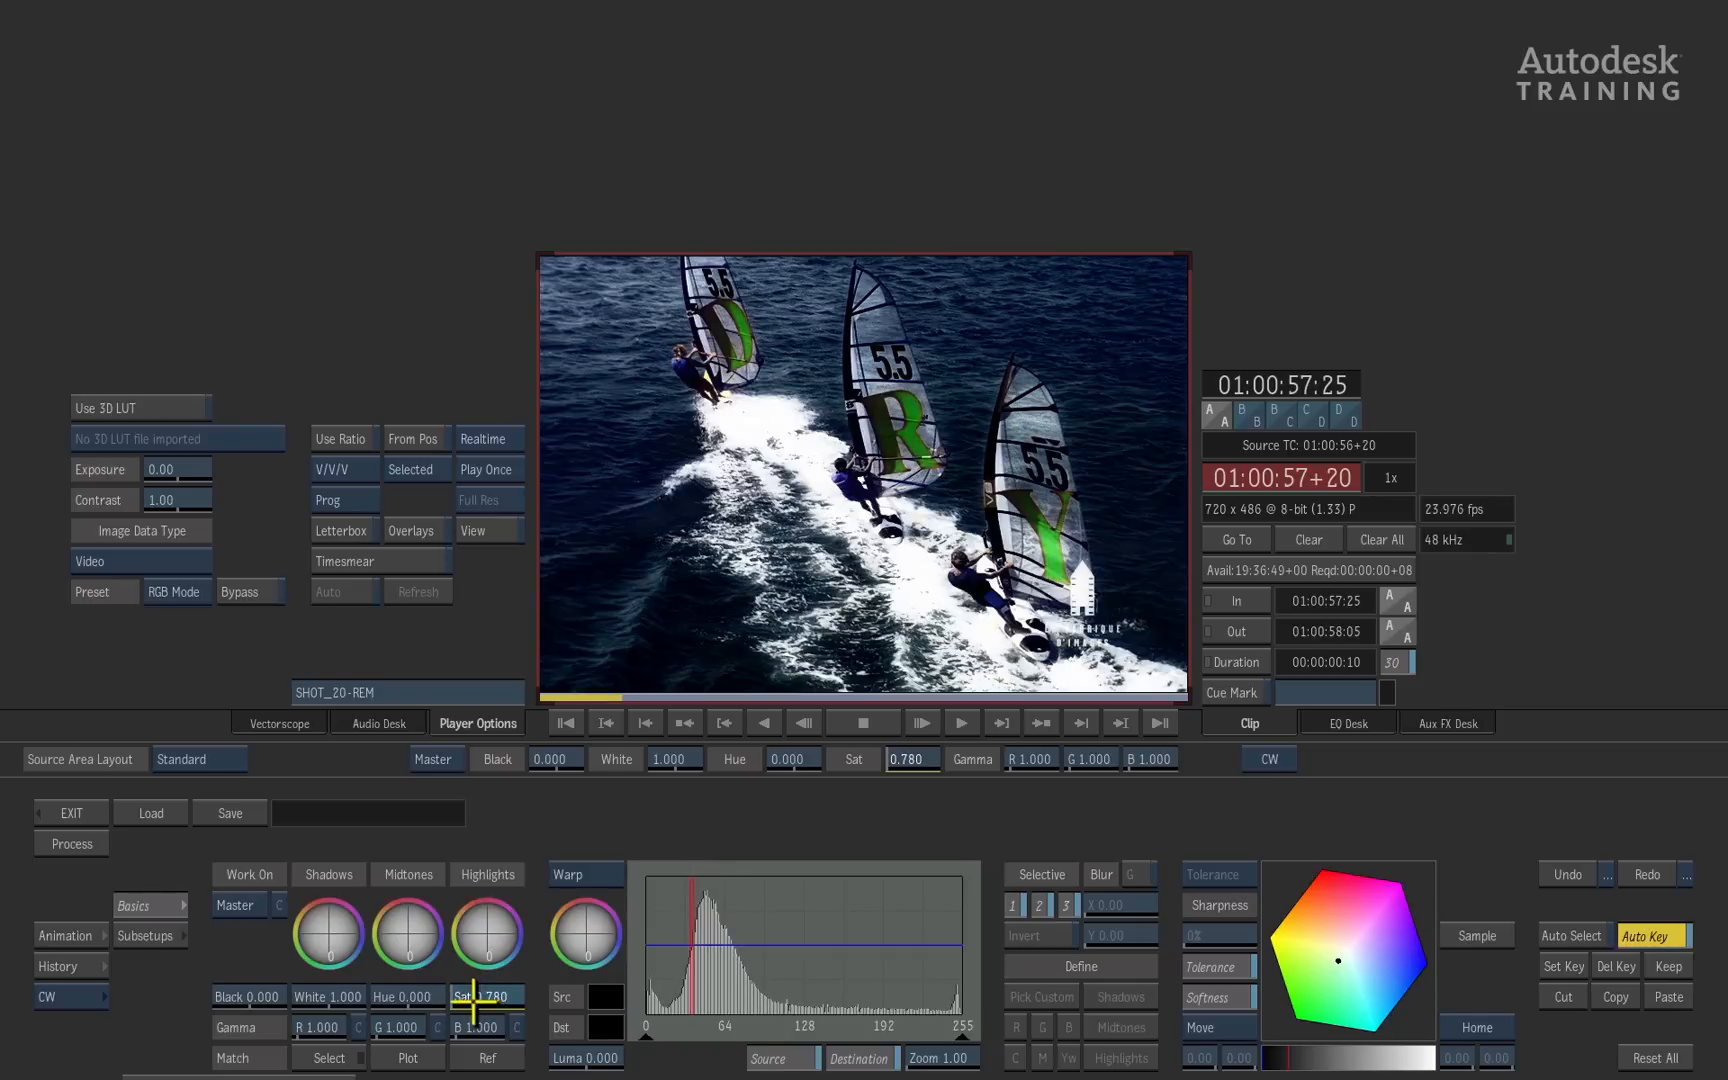
pyautogui.moveTo(473, 997); pyautogui.dragTo(475, 998)
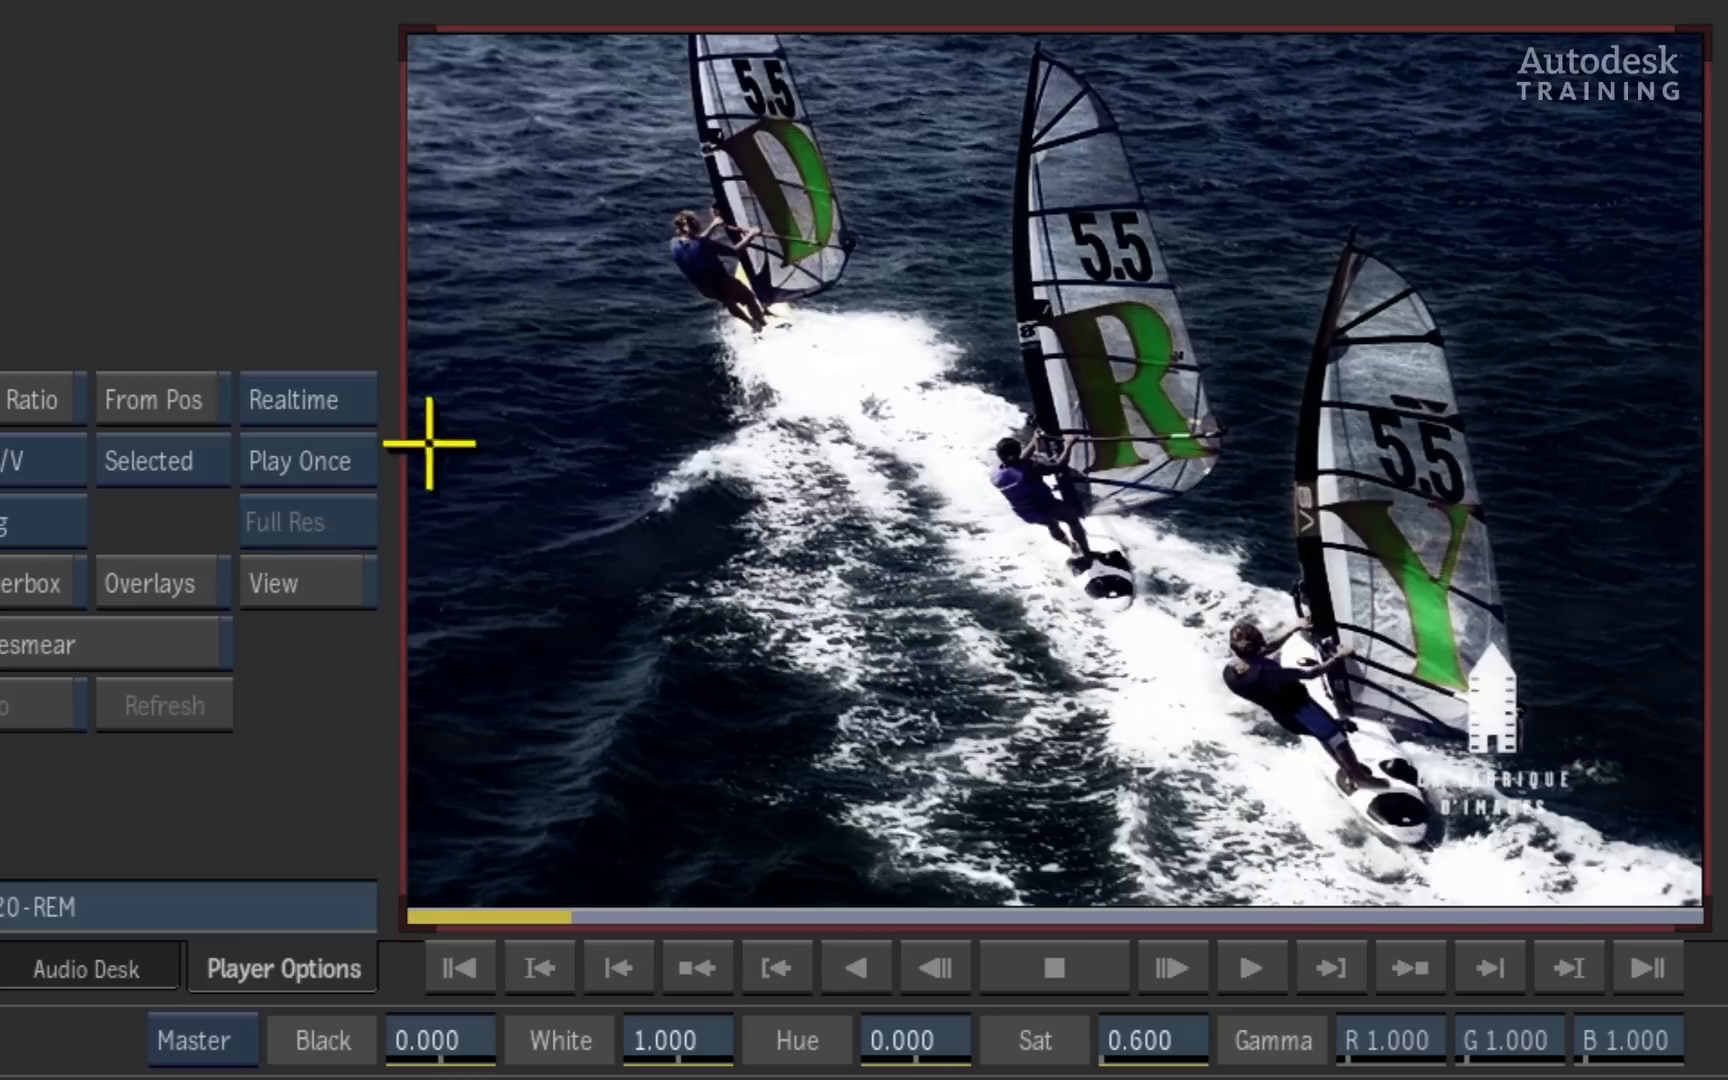
# - Compare the graded windsurfing shot with the original source using the View Src display, ending back in Realtime
pyautogui.moveTo(505, 437); pyautogui.dragTo(507, 395)
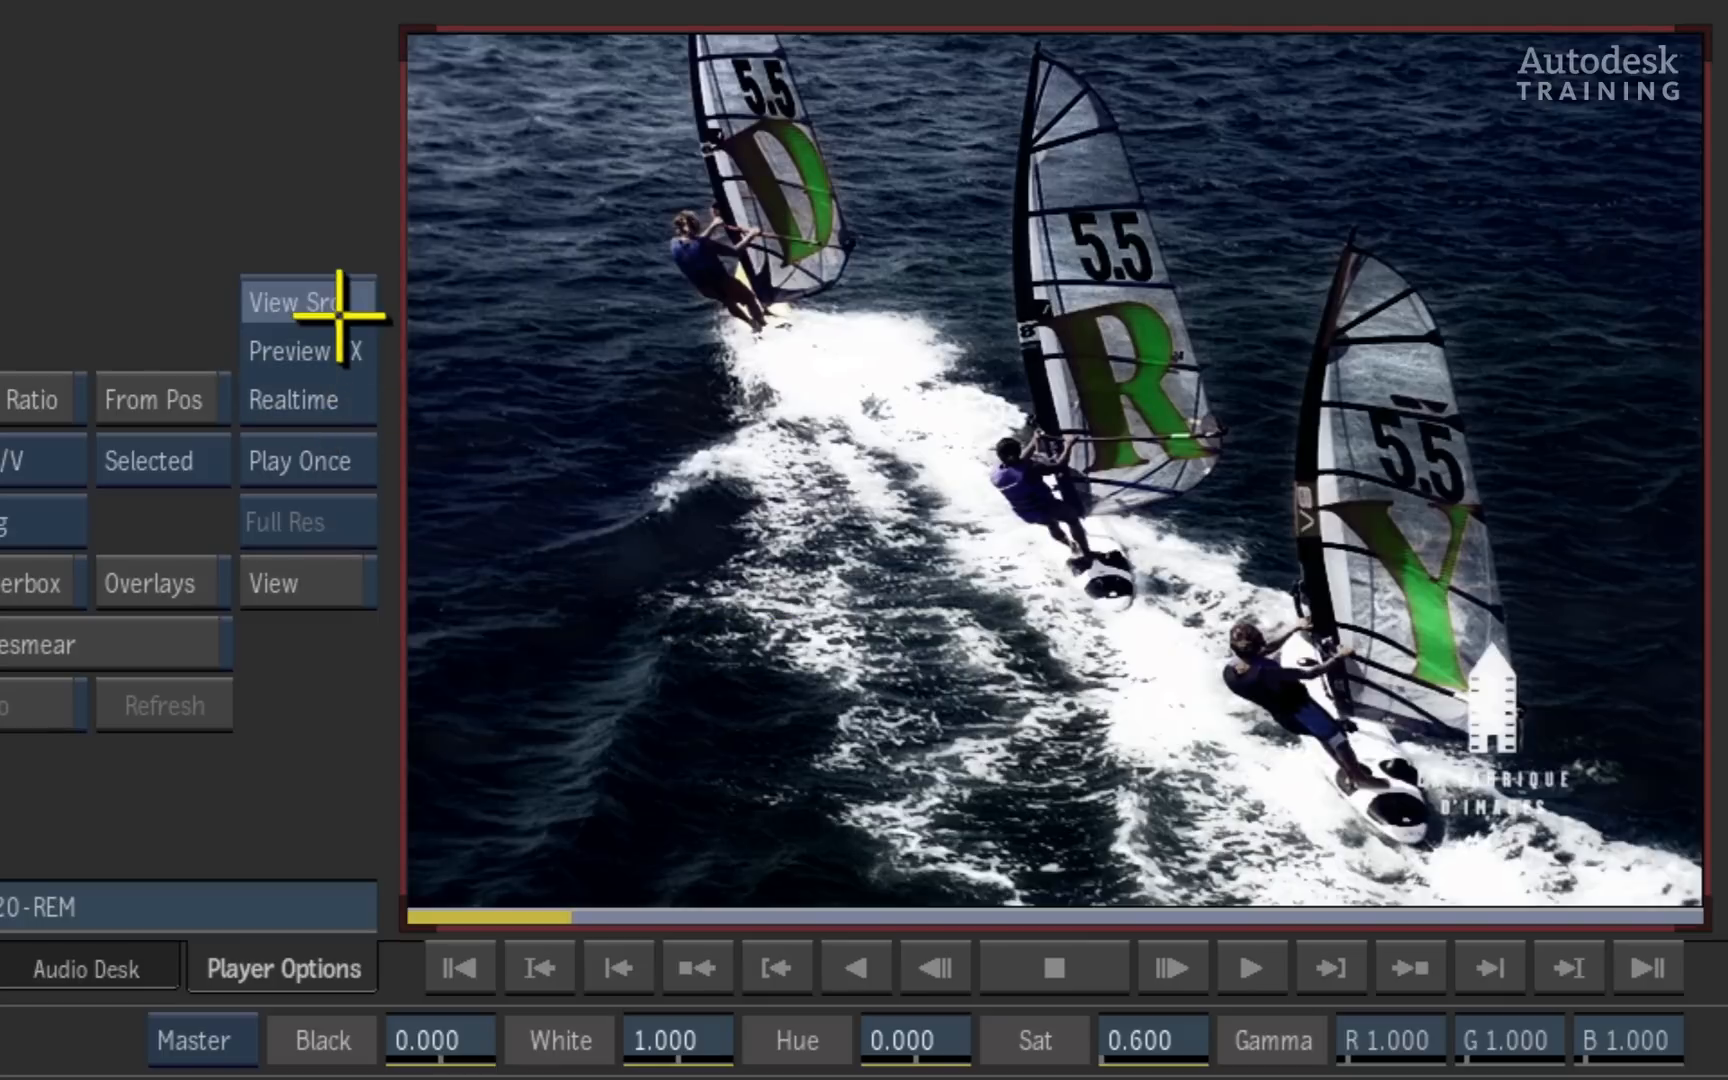
pyautogui.moveTo(340, 315); pyautogui.dragTo(339, 278)
pyautogui.moveTo(333, 393); pyautogui.dragTo(301, 494)
pyautogui.moveTo(328, 397); pyautogui.dragTo(301, 484)
pyautogui.moveTo(309, 401); pyautogui.dragTo(305, 494)
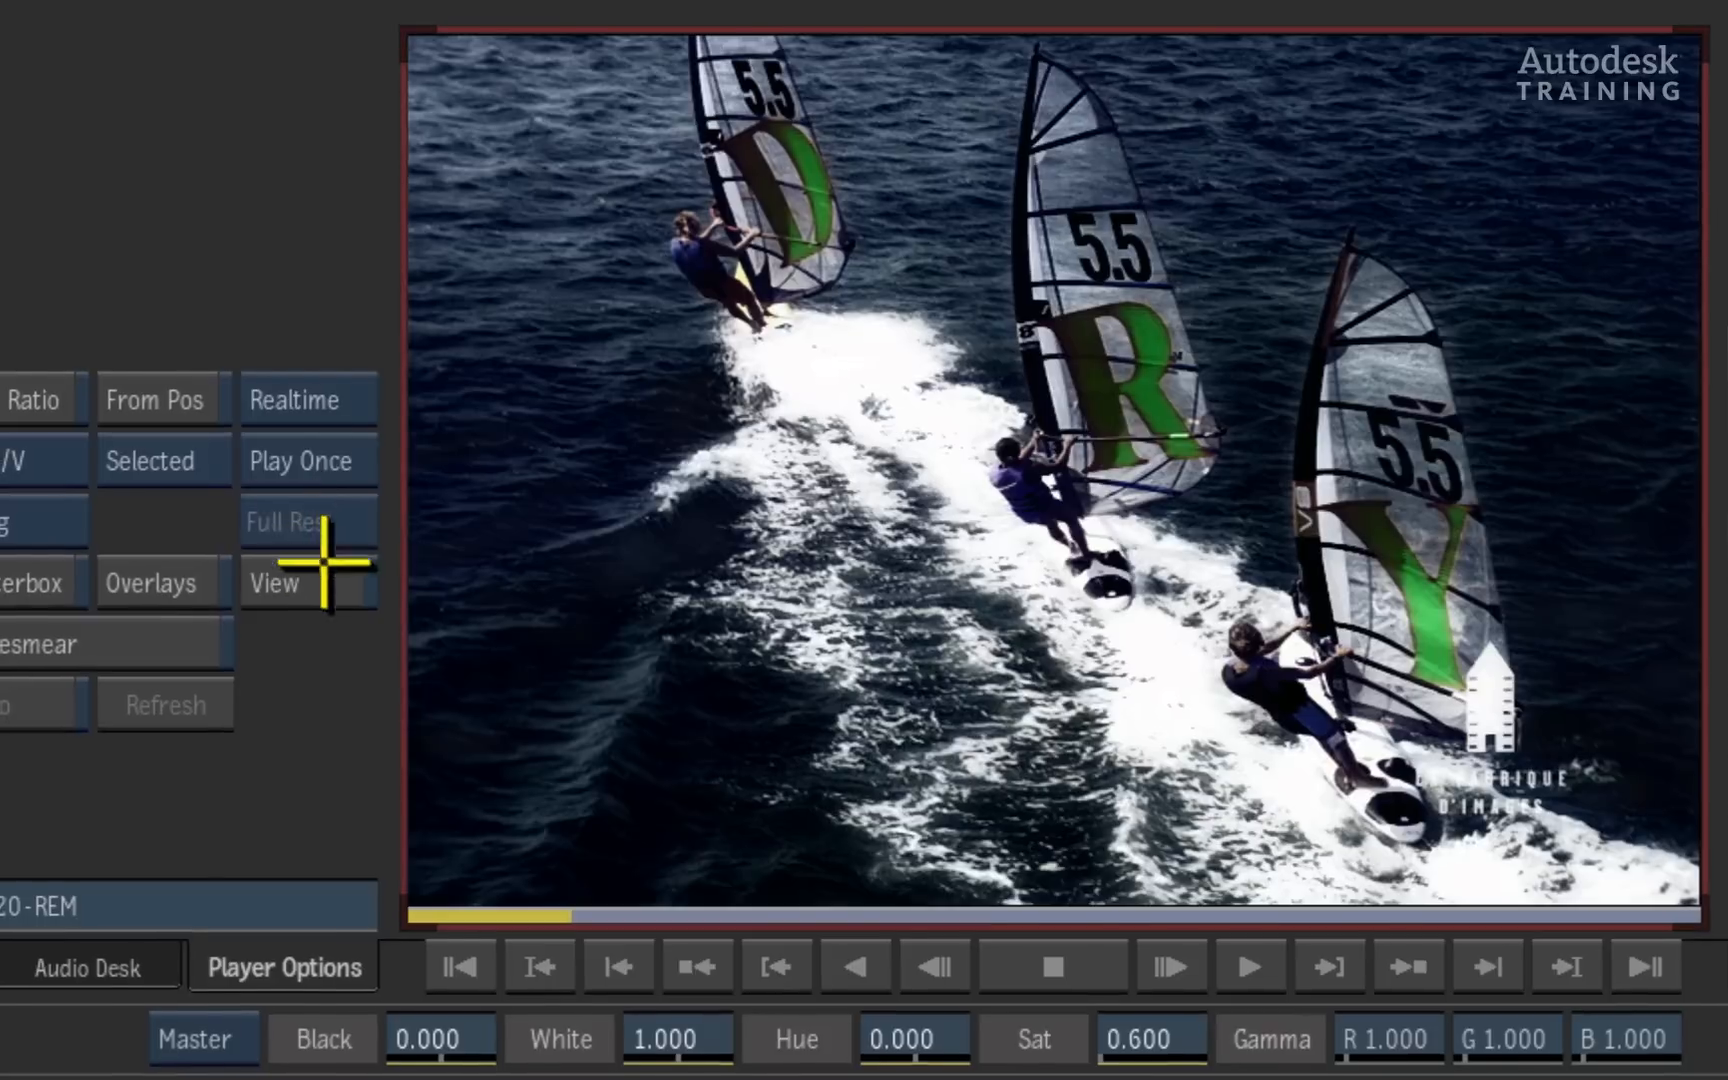